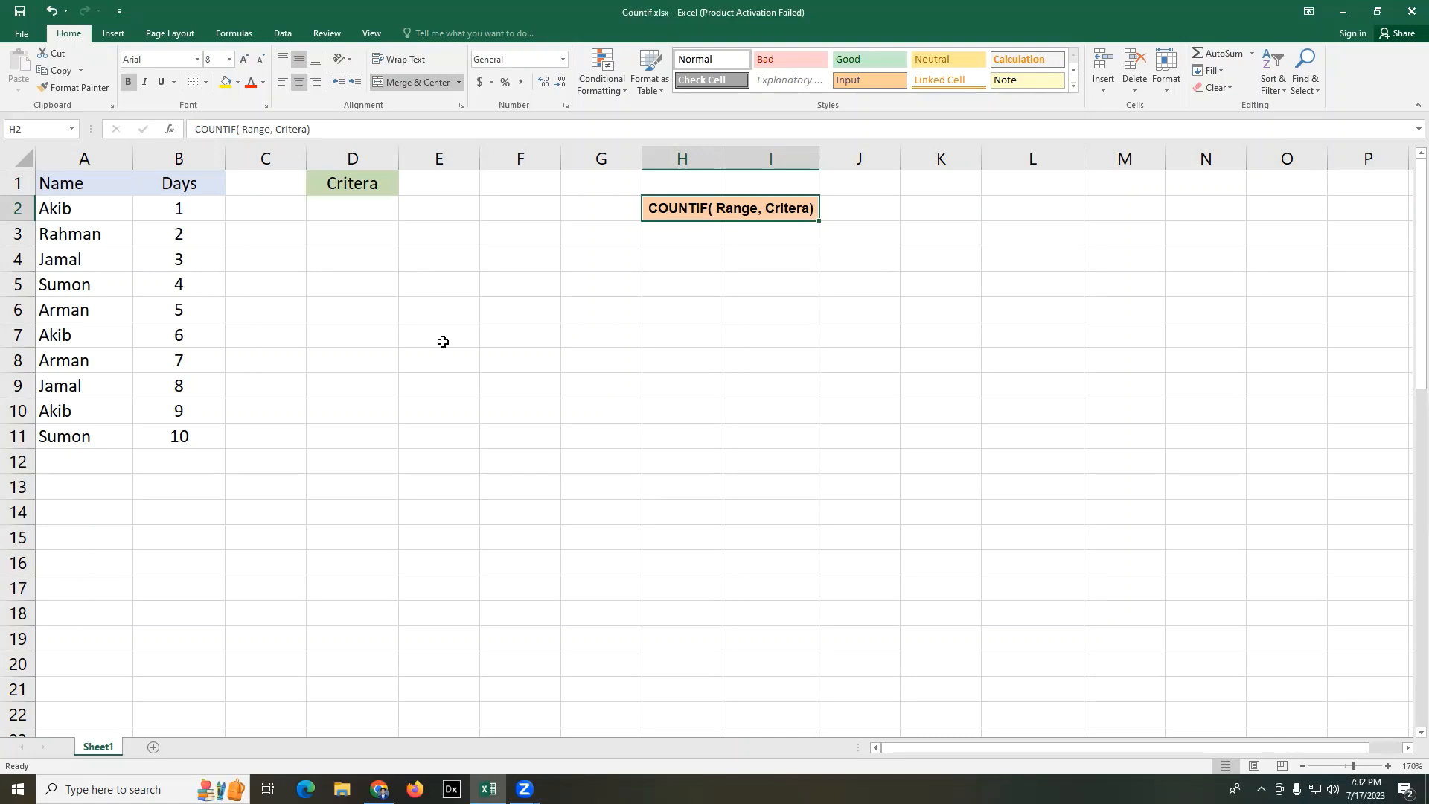
# - Examine the Name and Days entries in A2:B11, comparing the rows where the name from A2 repeats
pyautogui.click(76, 210)
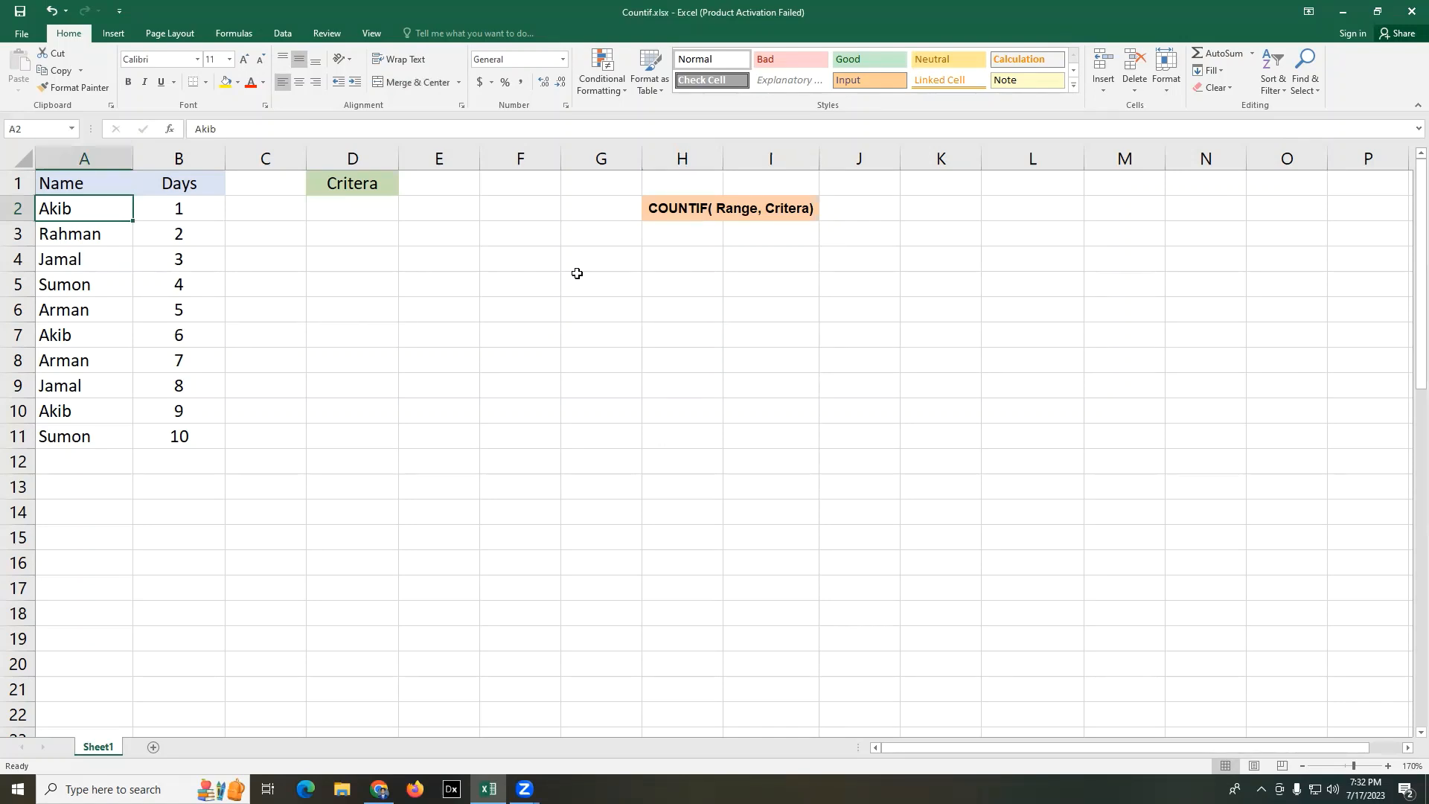
pyautogui.click(353, 305)
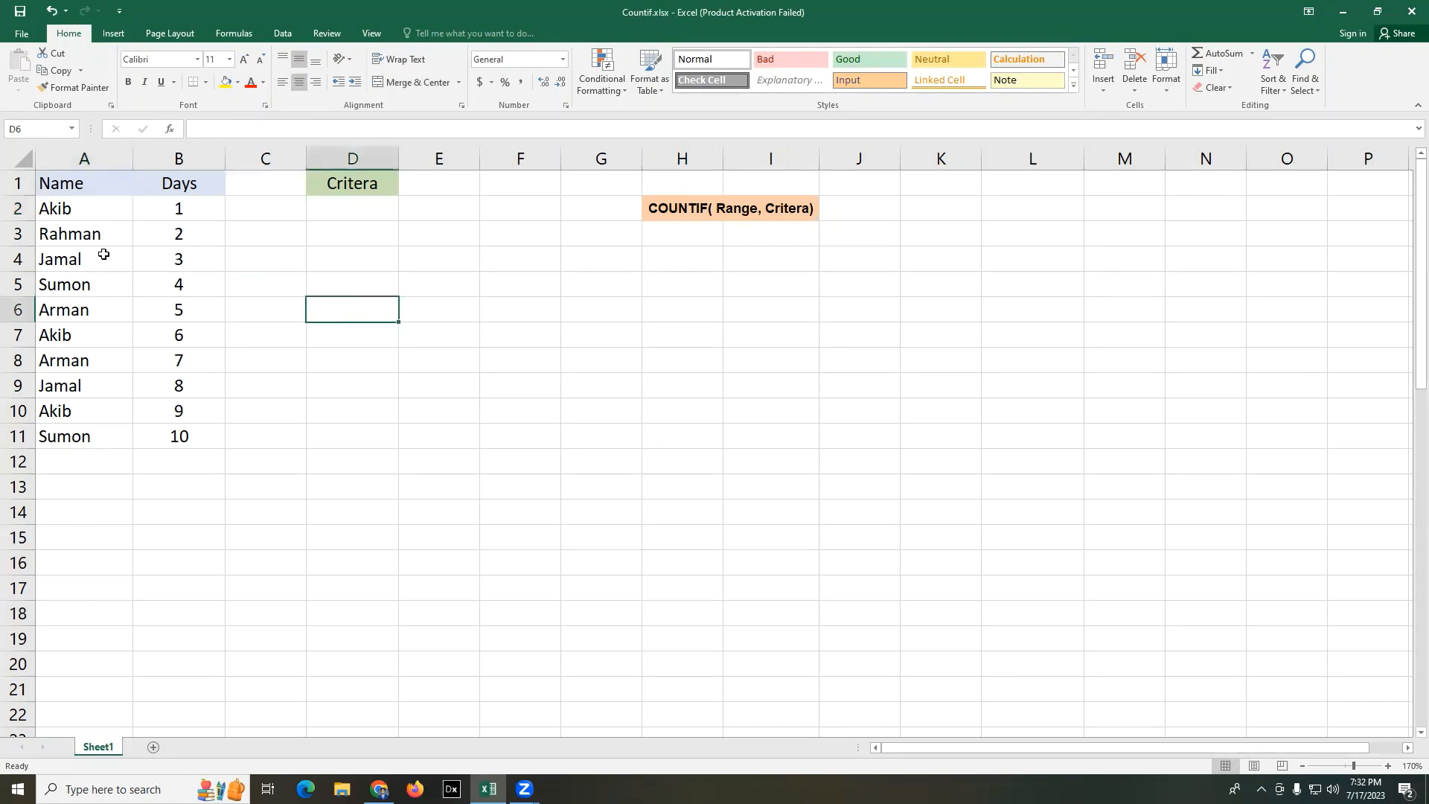
pyautogui.moveTo(87, 205); pyautogui.dragTo(86, 436)
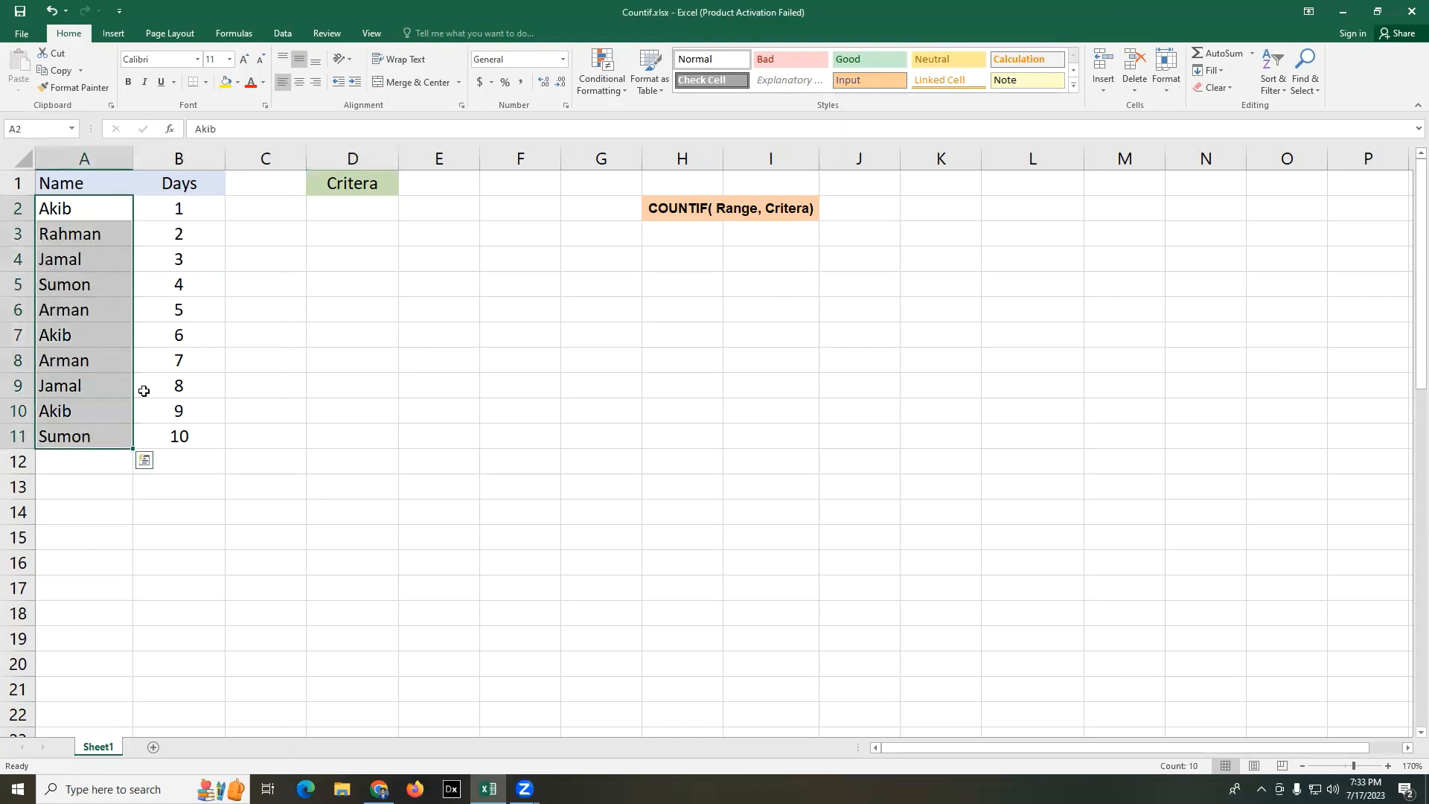
pyautogui.click(339, 358)
pyautogui.click(83, 209)
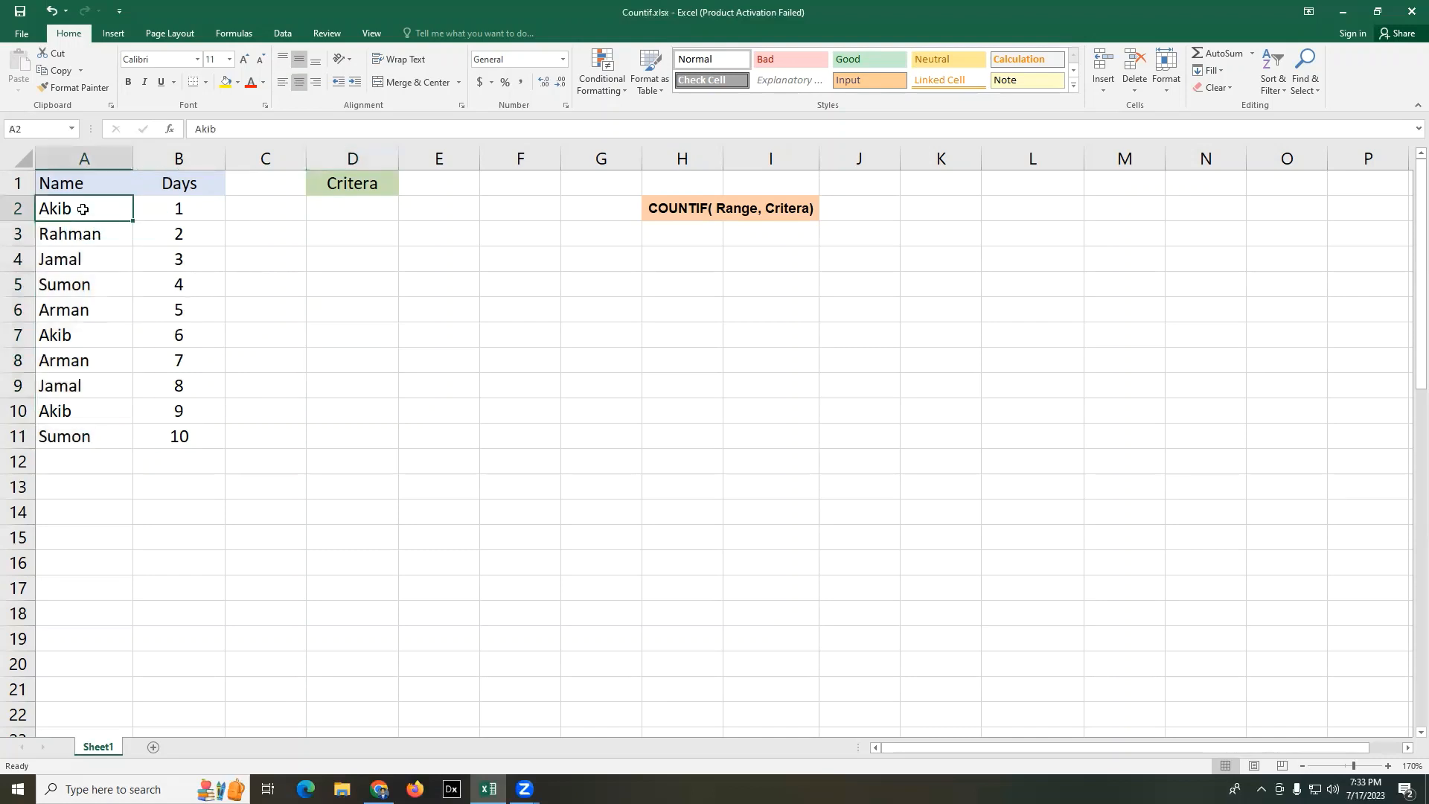
pyautogui.moveTo(198, 210); pyautogui.dragTo(124, 211)
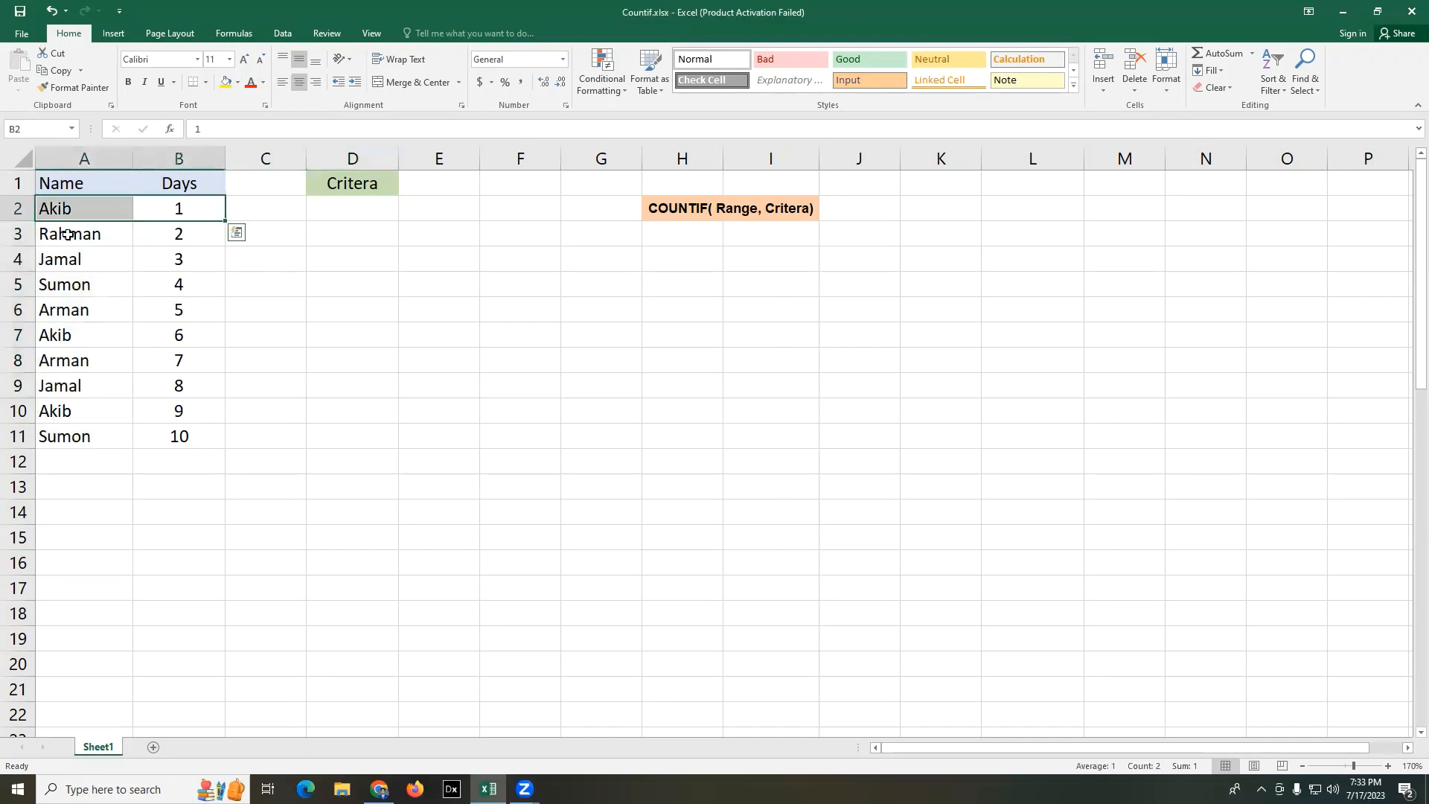
pyautogui.moveTo(52, 237); pyautogui.dragTo(181, 433)
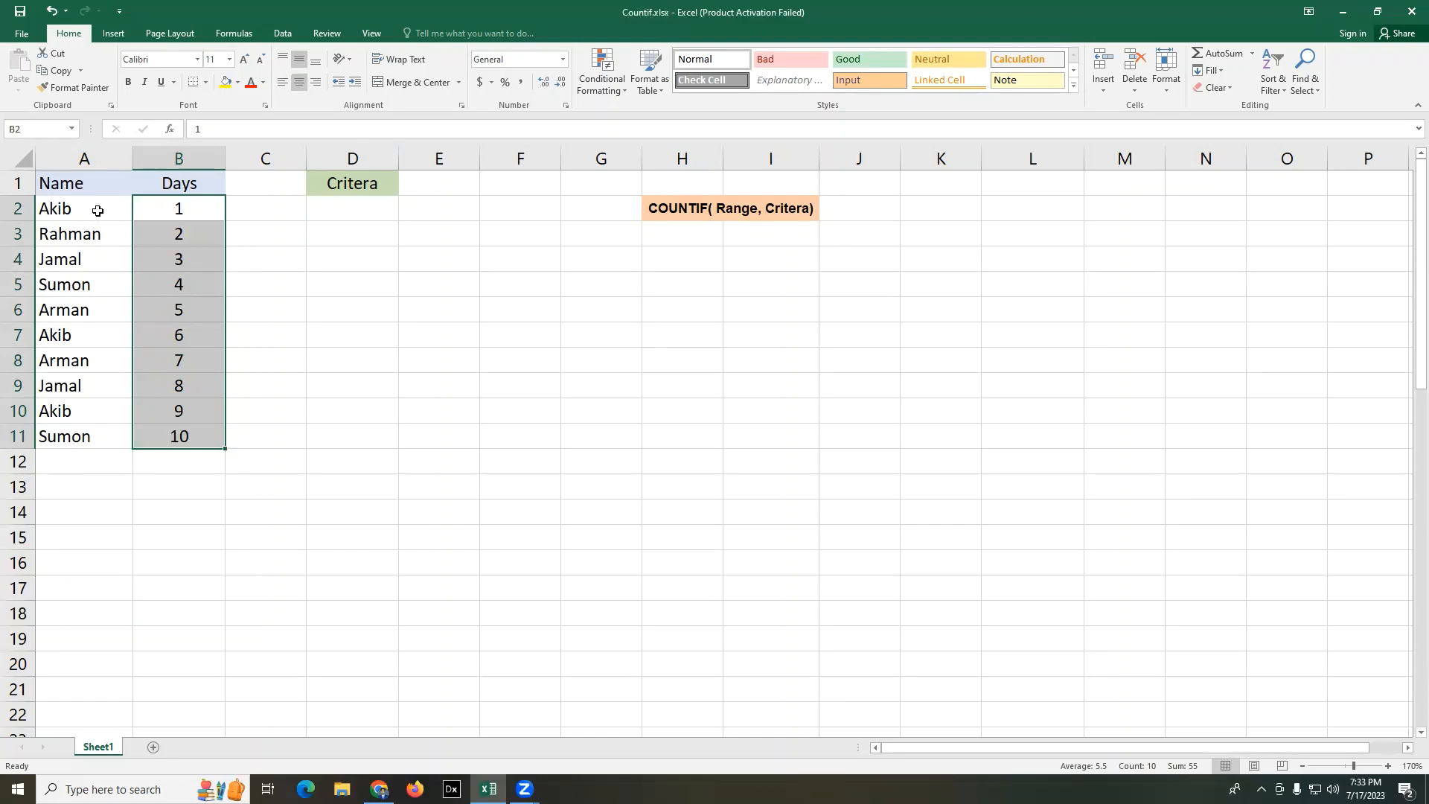
pyautogui.moveTo(45, 210); pyautogui.dragTo(205, 212)
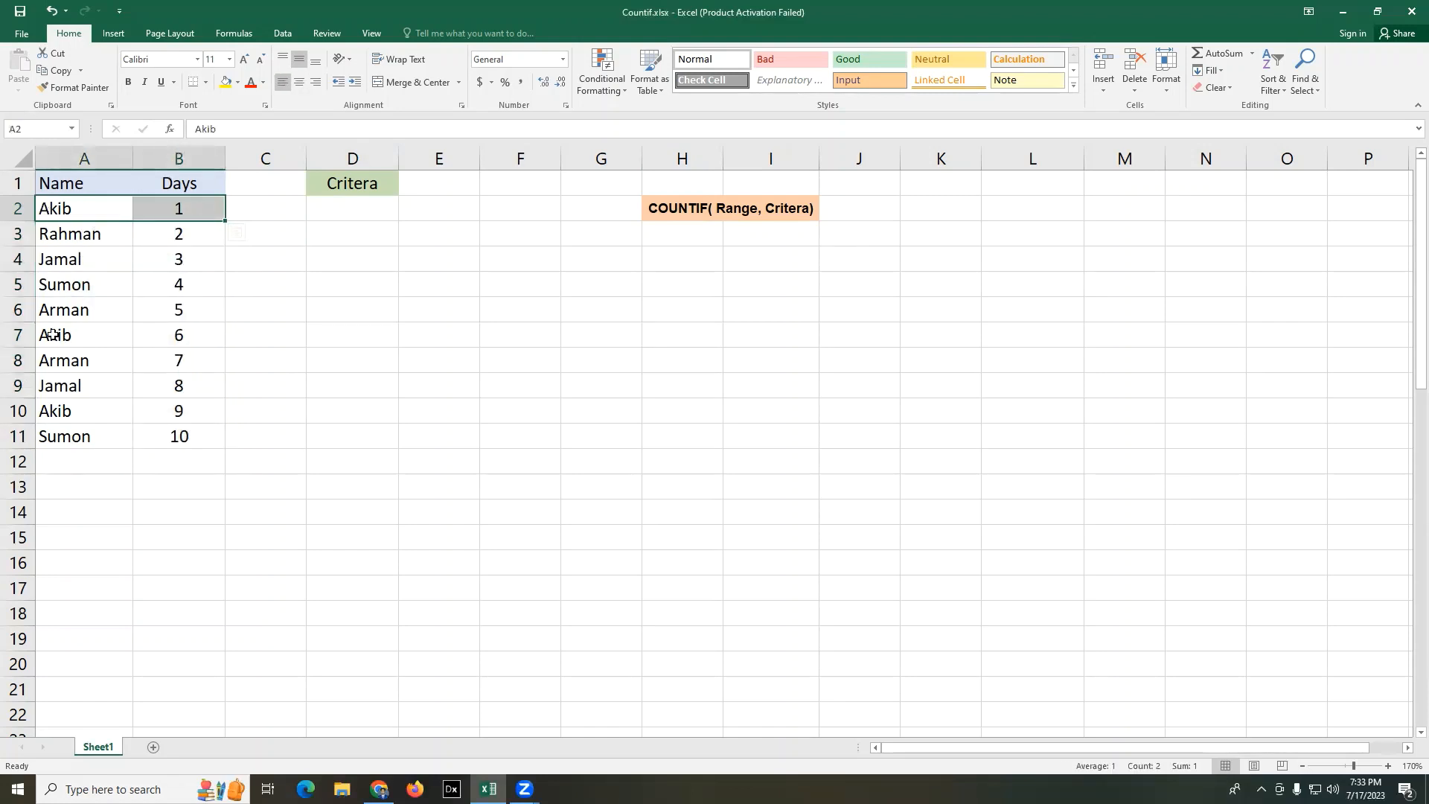
pyautogui.moveTo(60, 335); pyautogui.dragTo(191, 337)
pyautogui.click(418, 331)
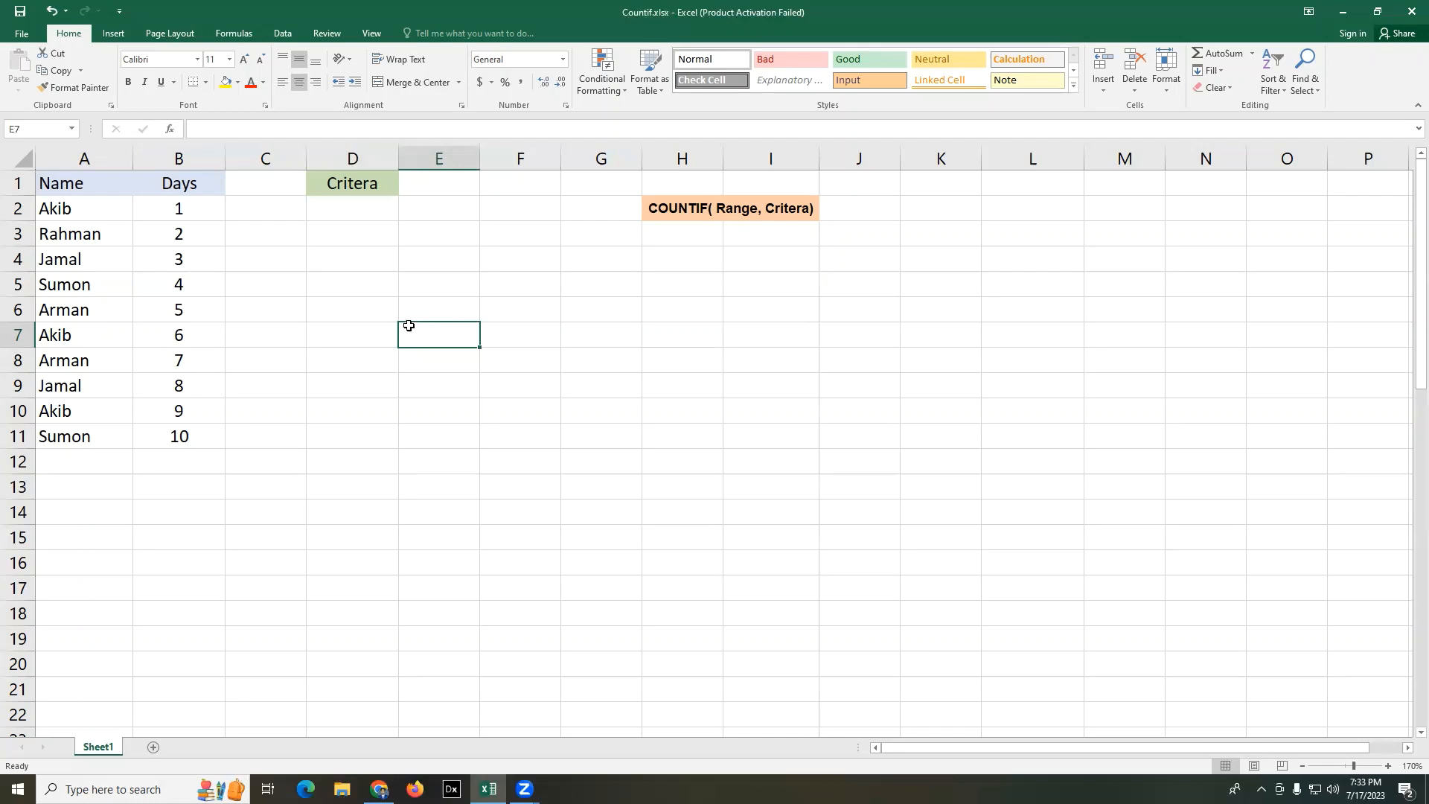
# - Review the COUNTIF syntax note in H2 against the Name and Days table in A1:B11
pyautogui.click(674, 212)
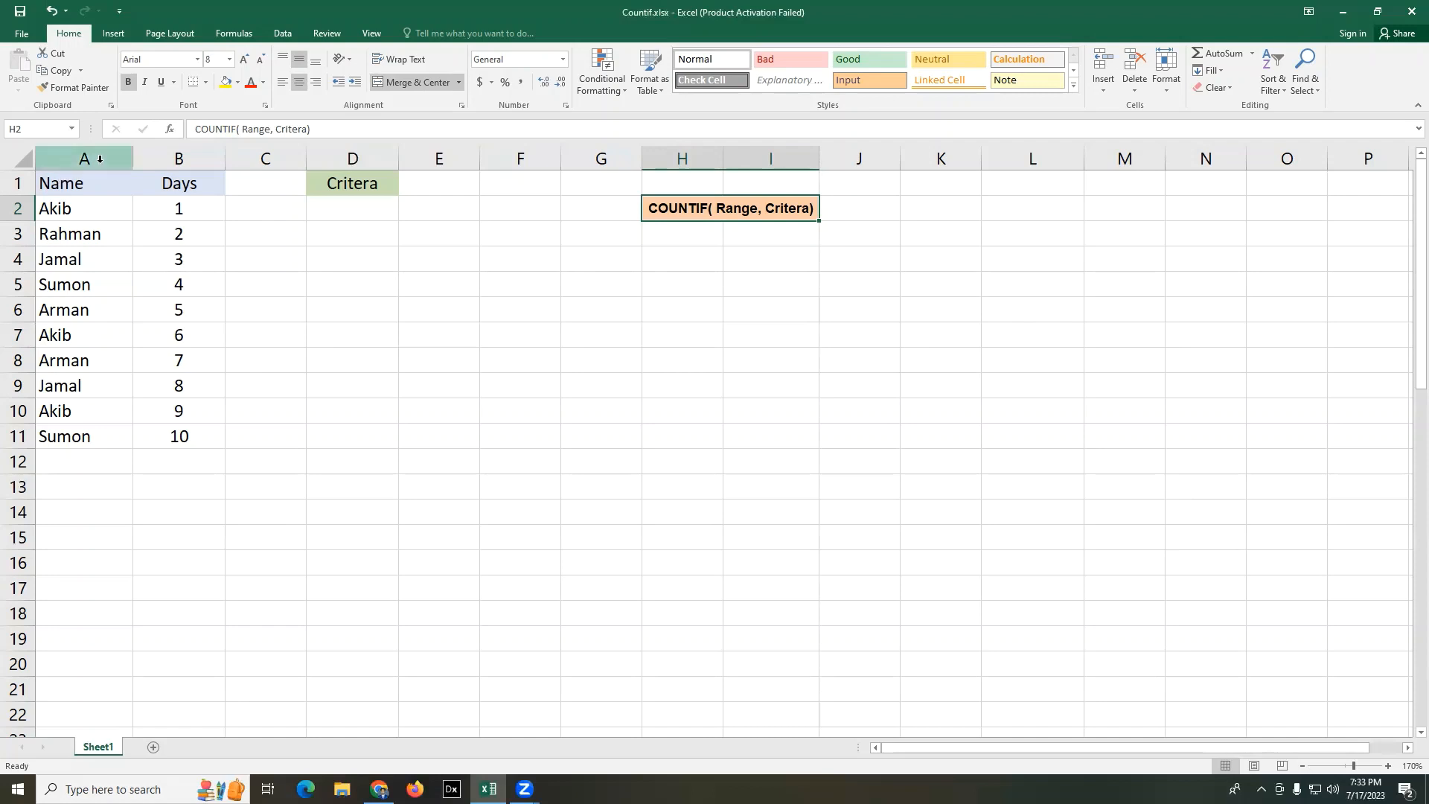
pyautogui.moveTo(68, 183); pyautogui.dragTo(179, 437)
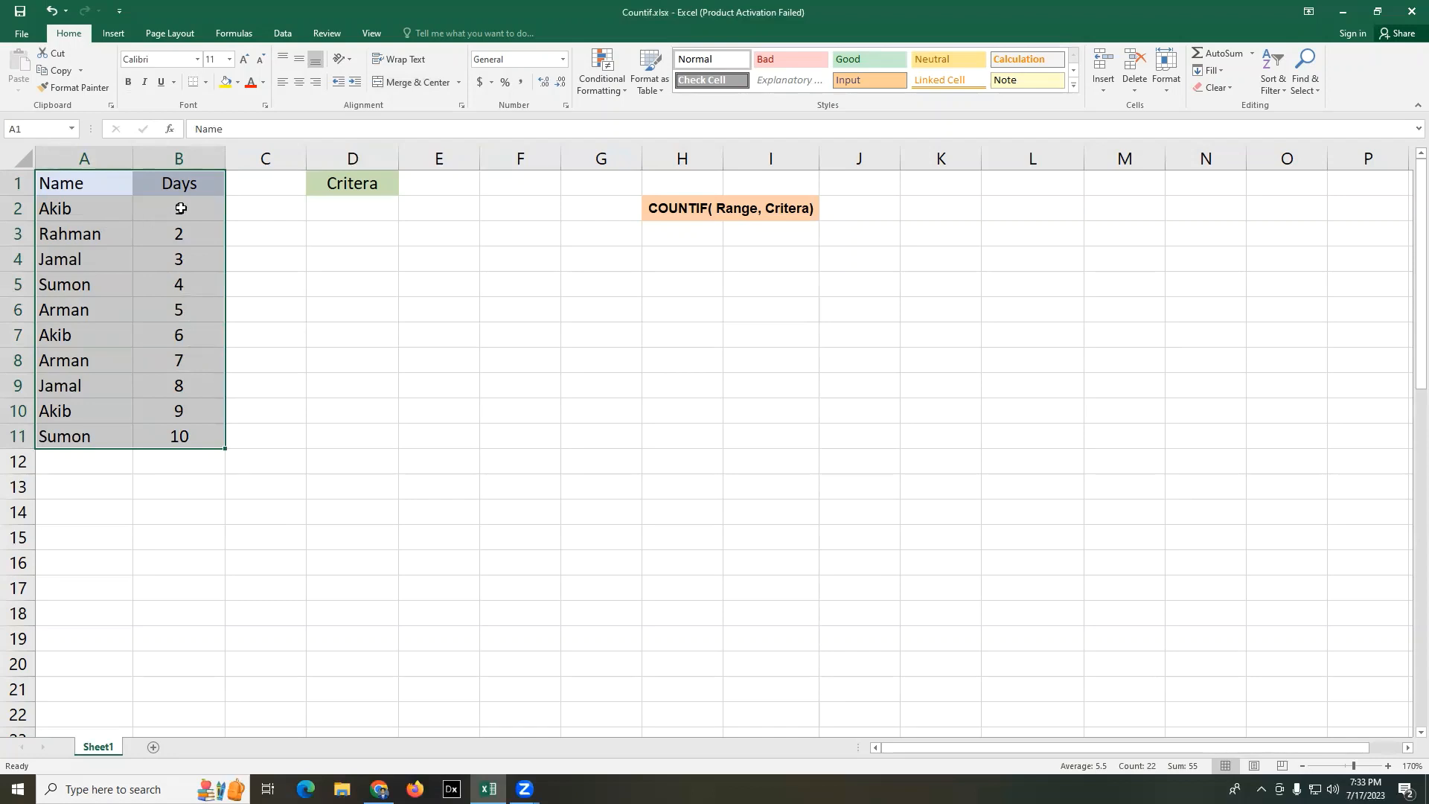
pyautogui.click(737, 309)
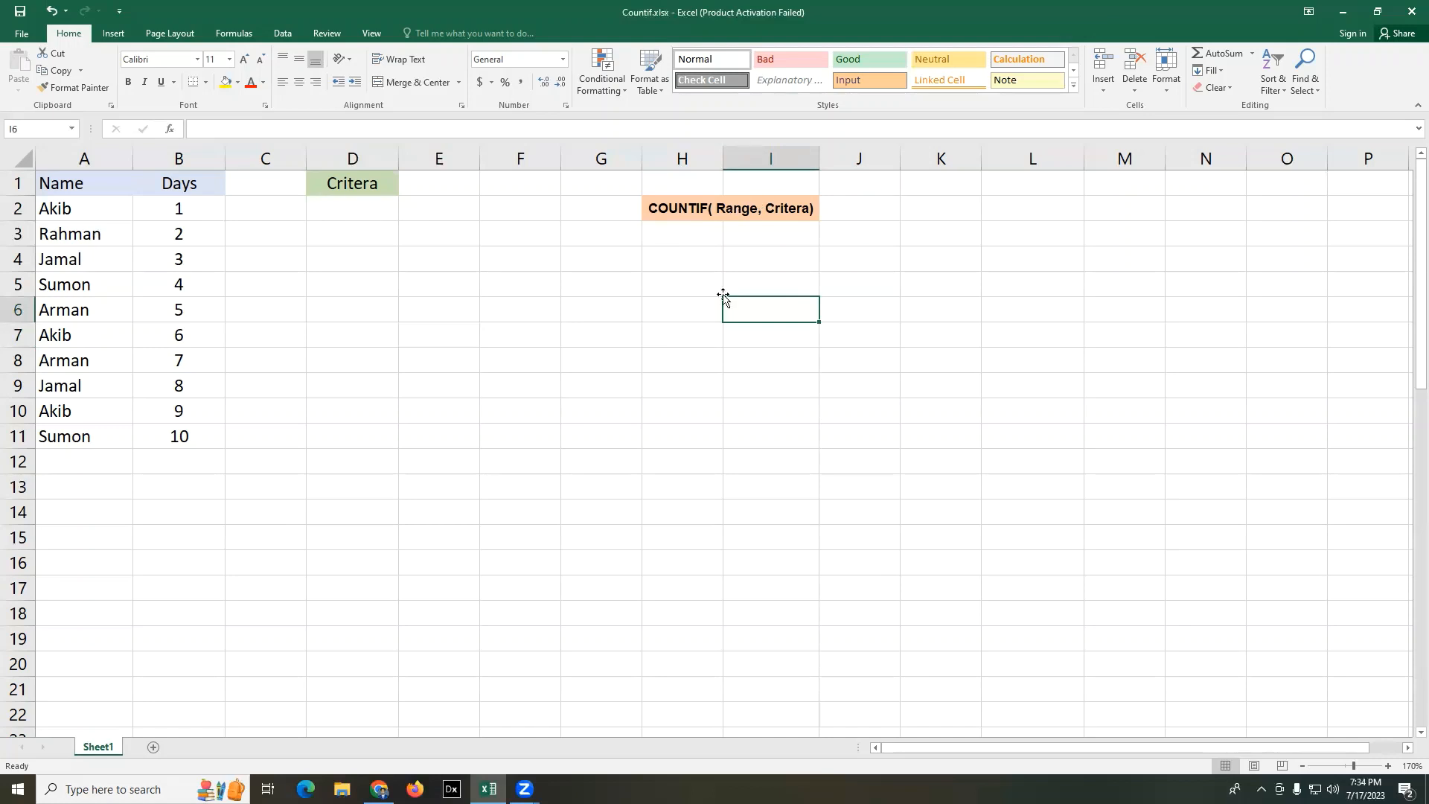
pyautogui.click(695, 334)
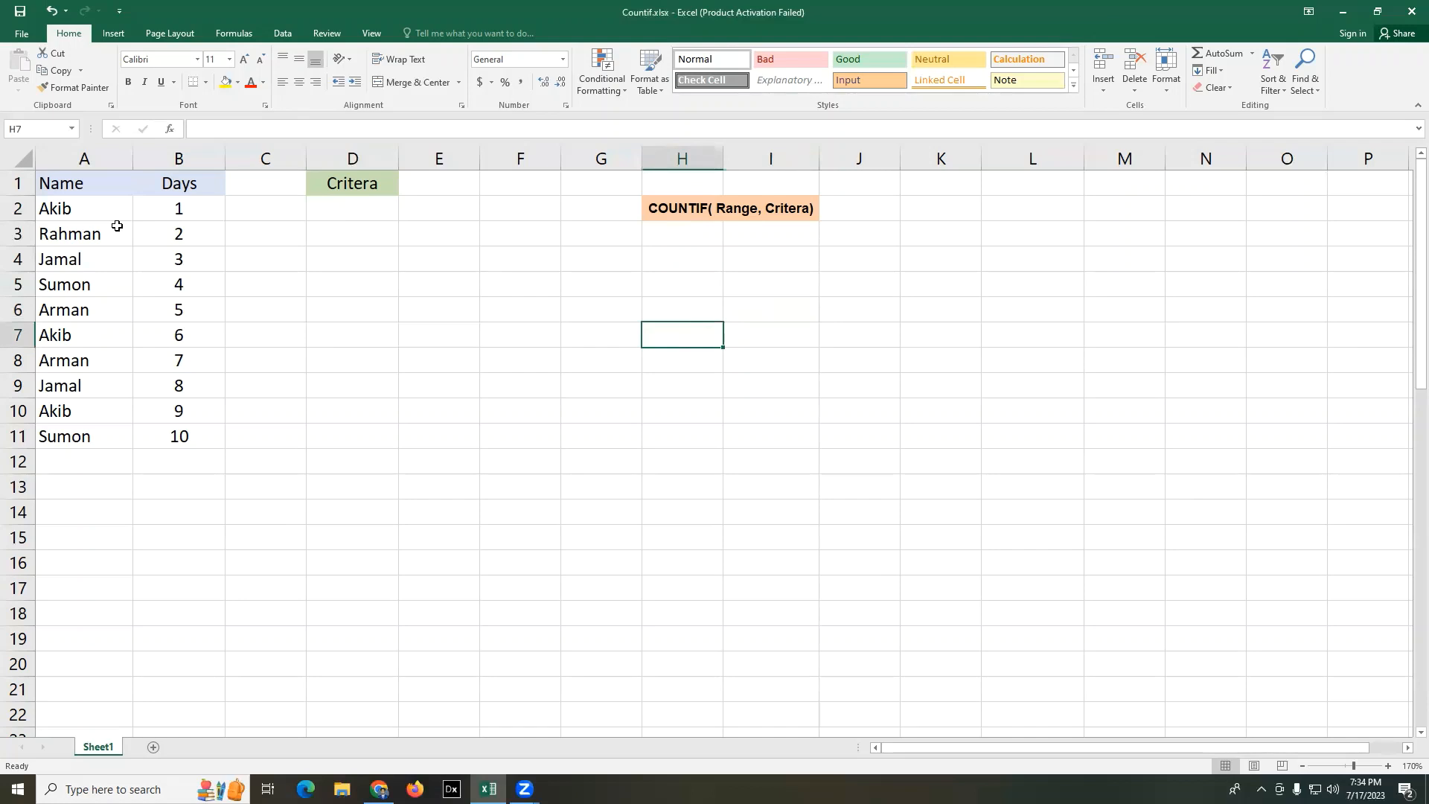
pyautogui.click(340, 256)
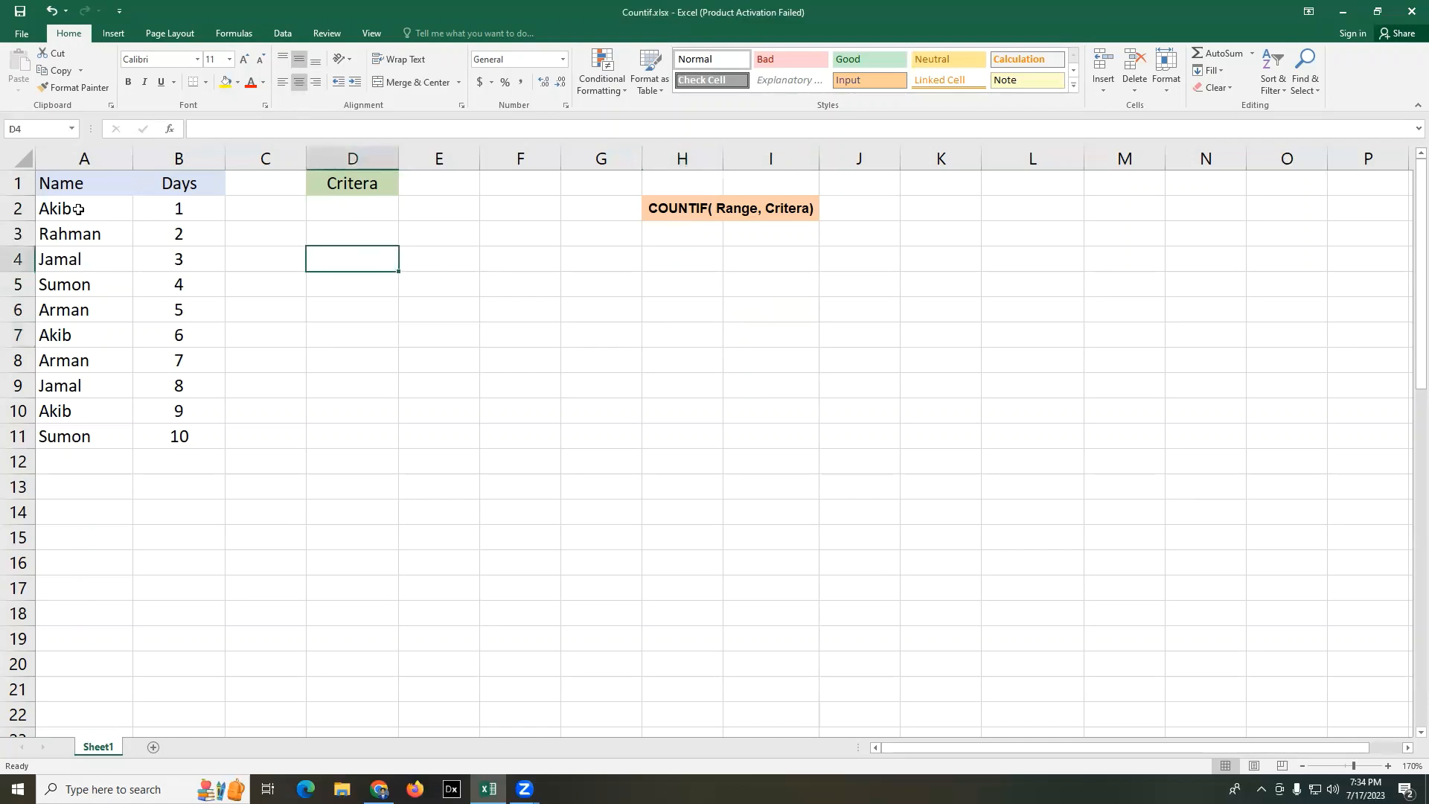
pyautogui.moveTo(78, 209); pyautogui.dragTo(174, 439)
pyautogui.click(484, 465)
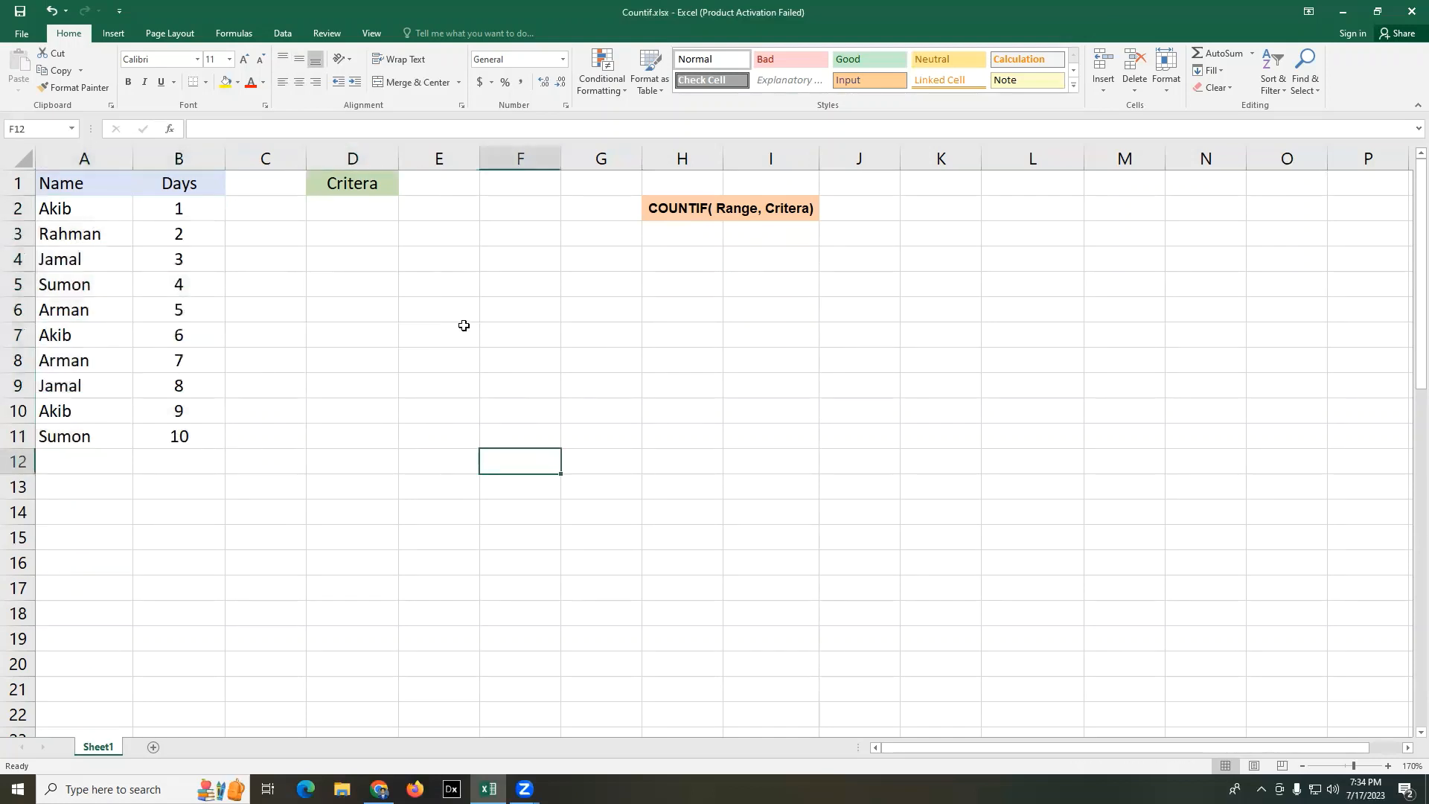
# - Enter the name from cell A2 as the criterion in cell D2
pyautogui.click(352, 214)
pyautogui.write('Akib')
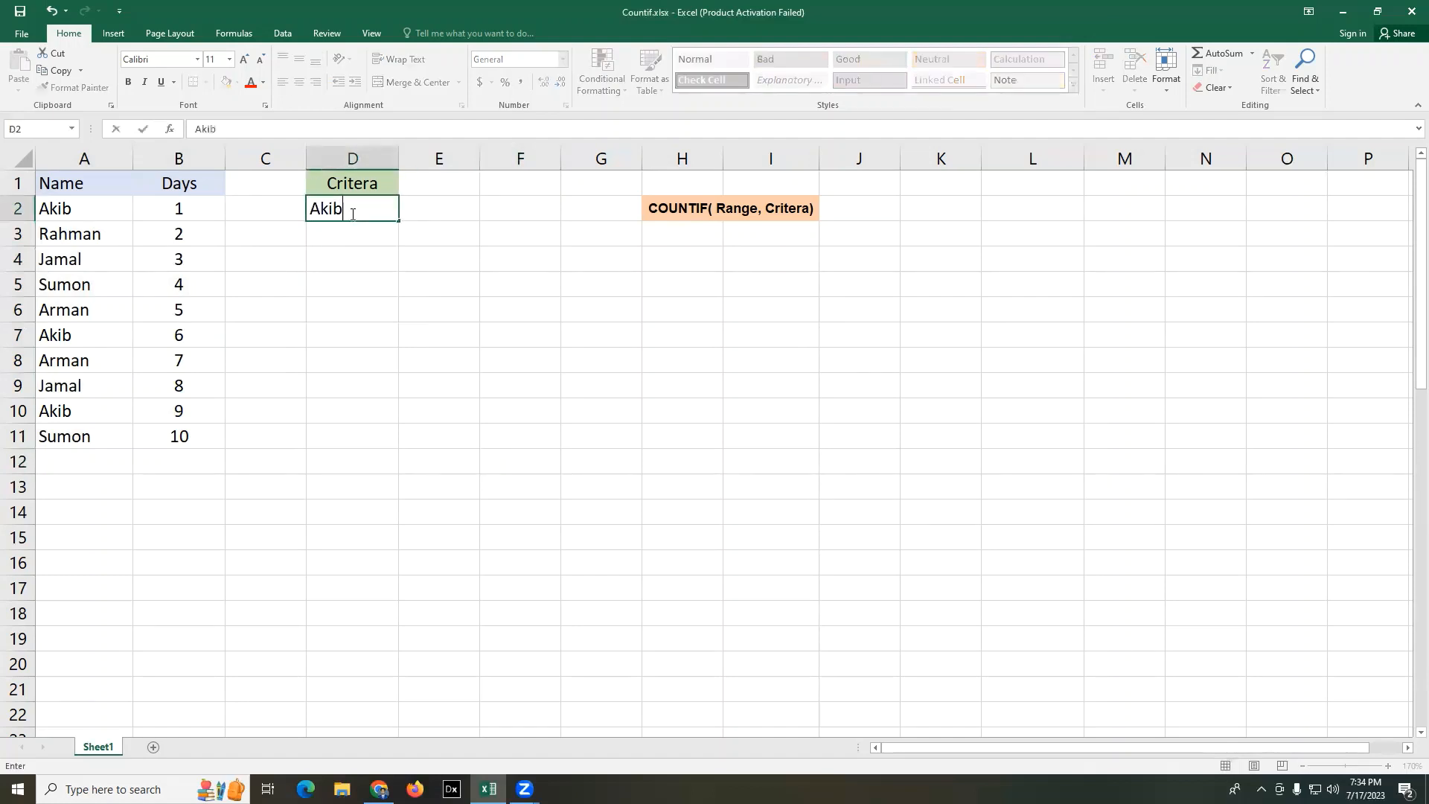
pyautogui.press('Return')
pyautogui.click(716, 257)
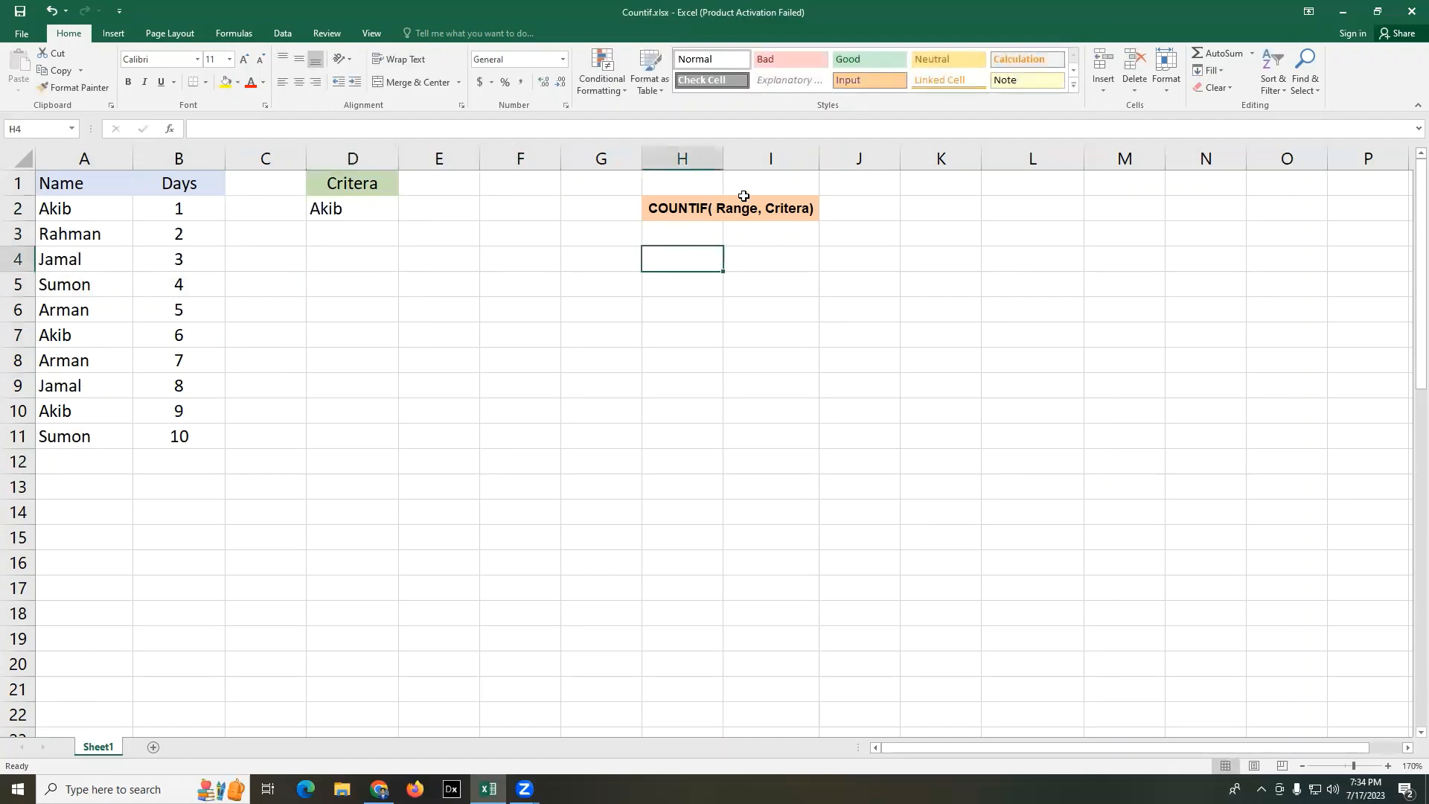
# - Enter the formula =COUNTIF(A2:A11,D2) in cell F1 to count how often the criterion name occurs
pyautogui.click(525, 185)
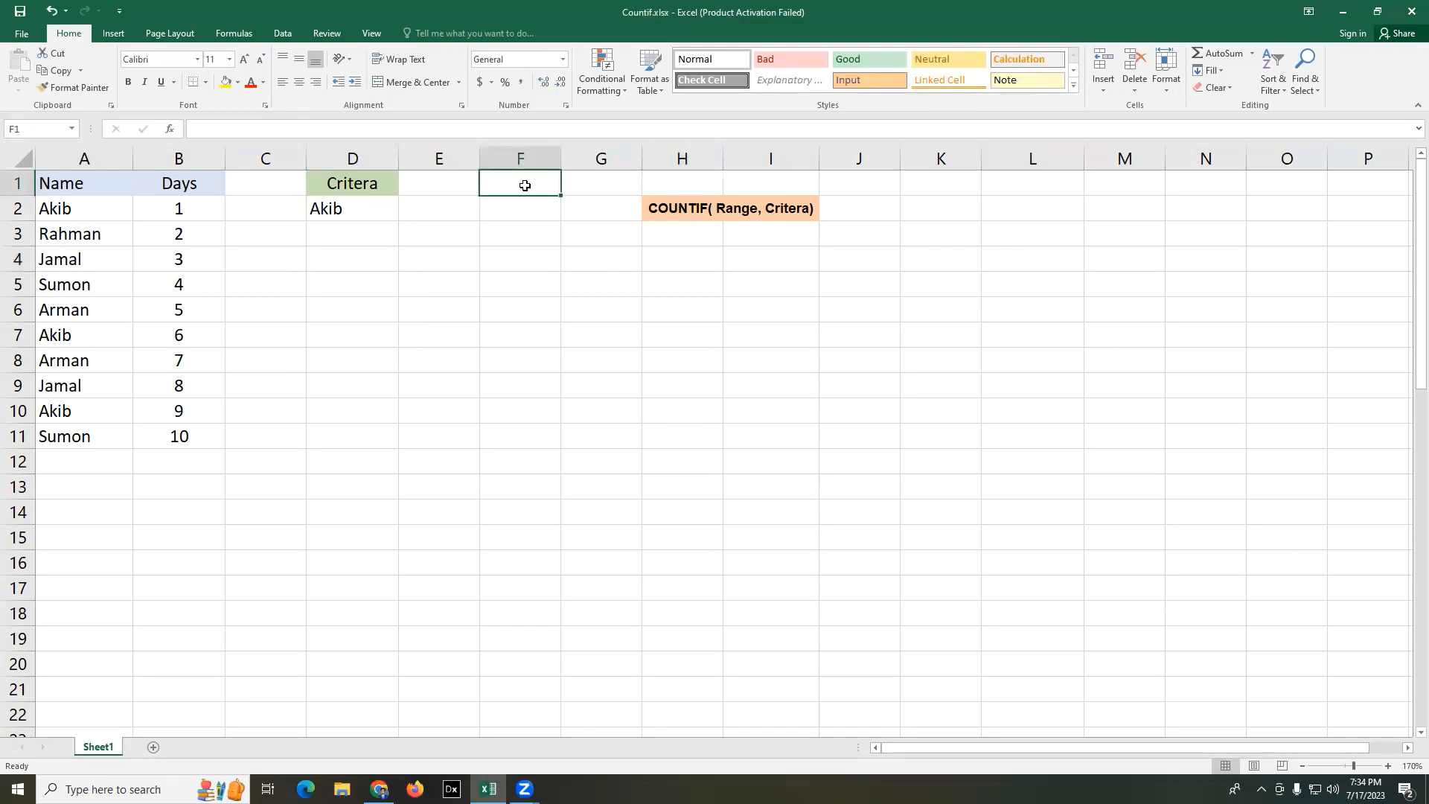
pyautogui.write('=')
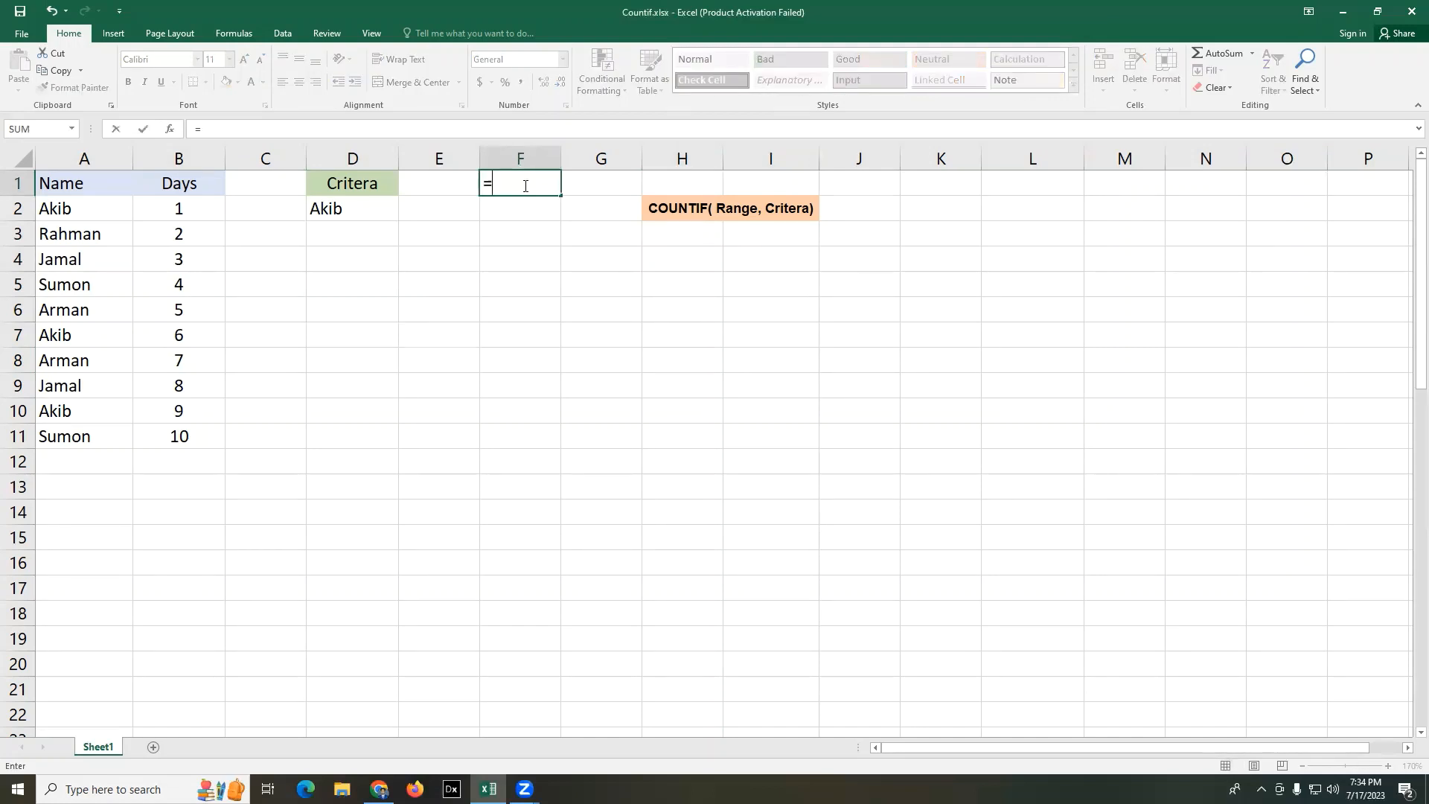
pyautogui.write('C')
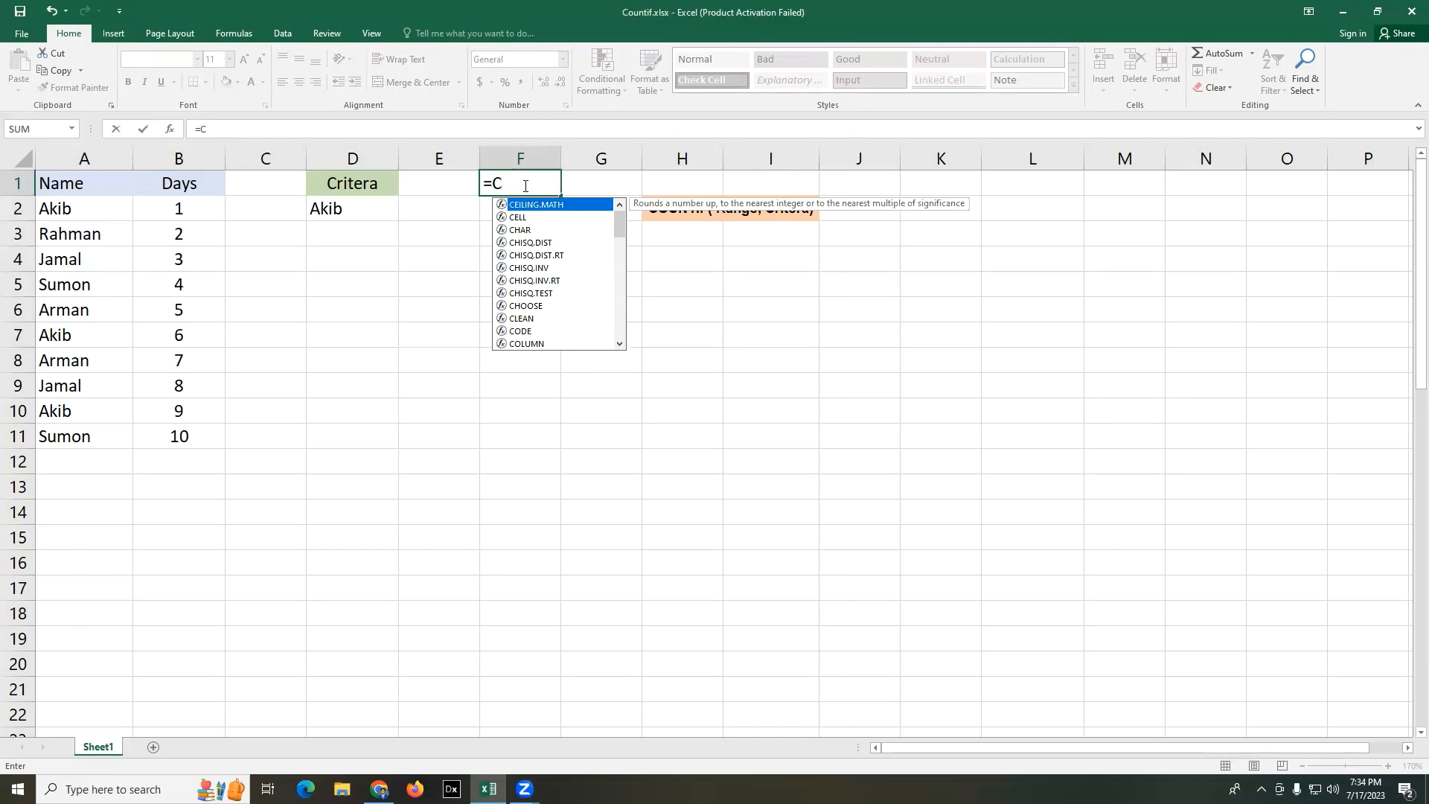
pyautogui.write('OUNT')
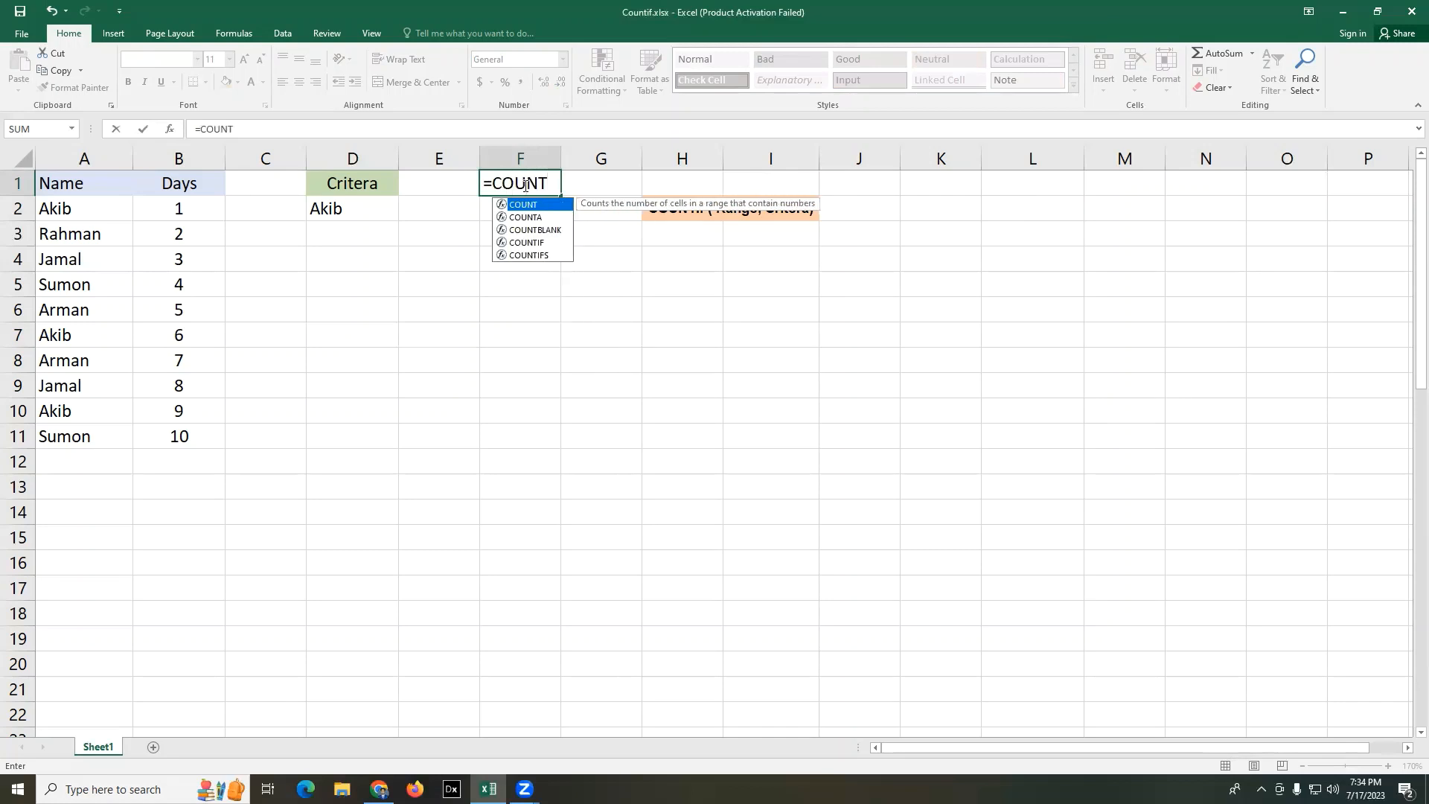
pyautogui.write('IF')
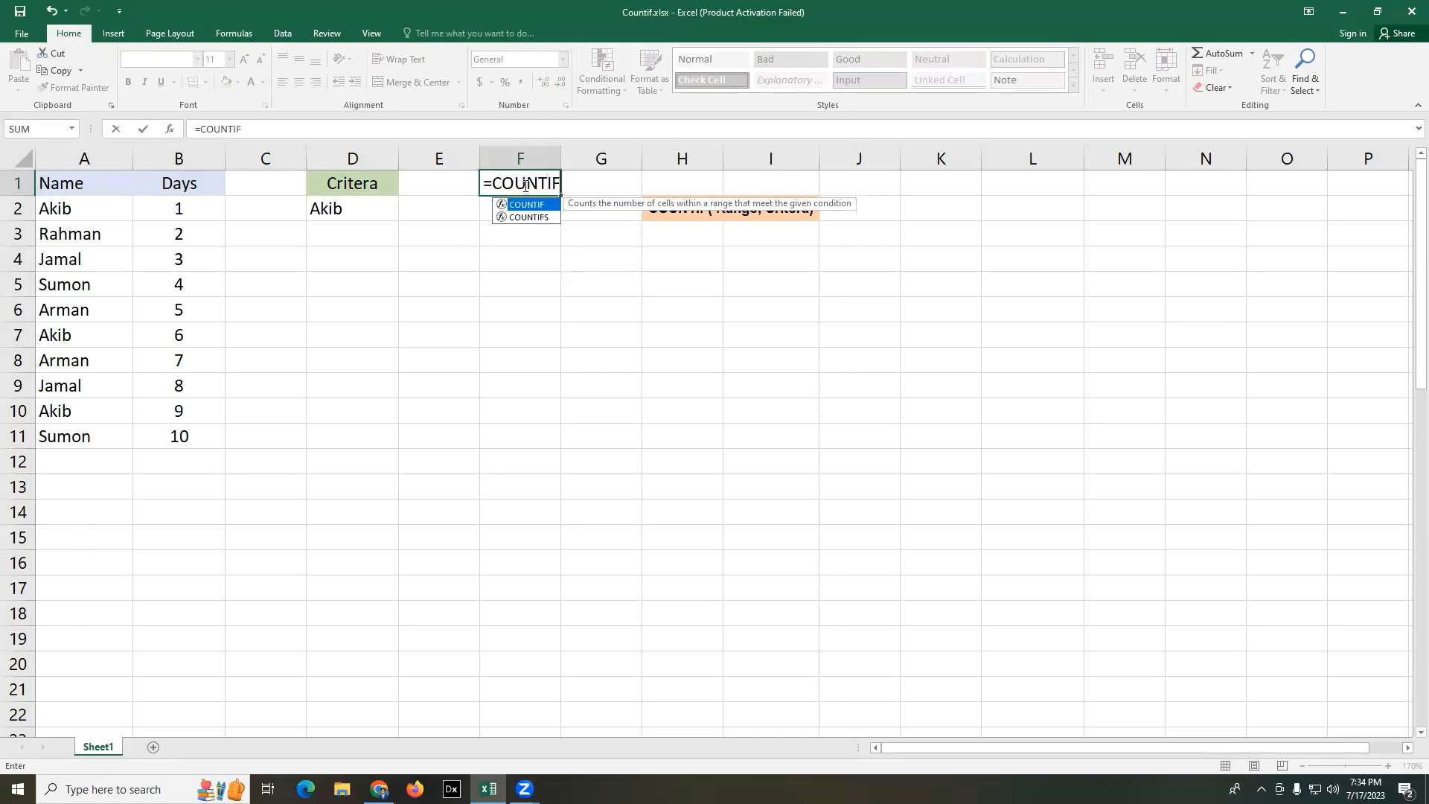
pyautogui.write('(')
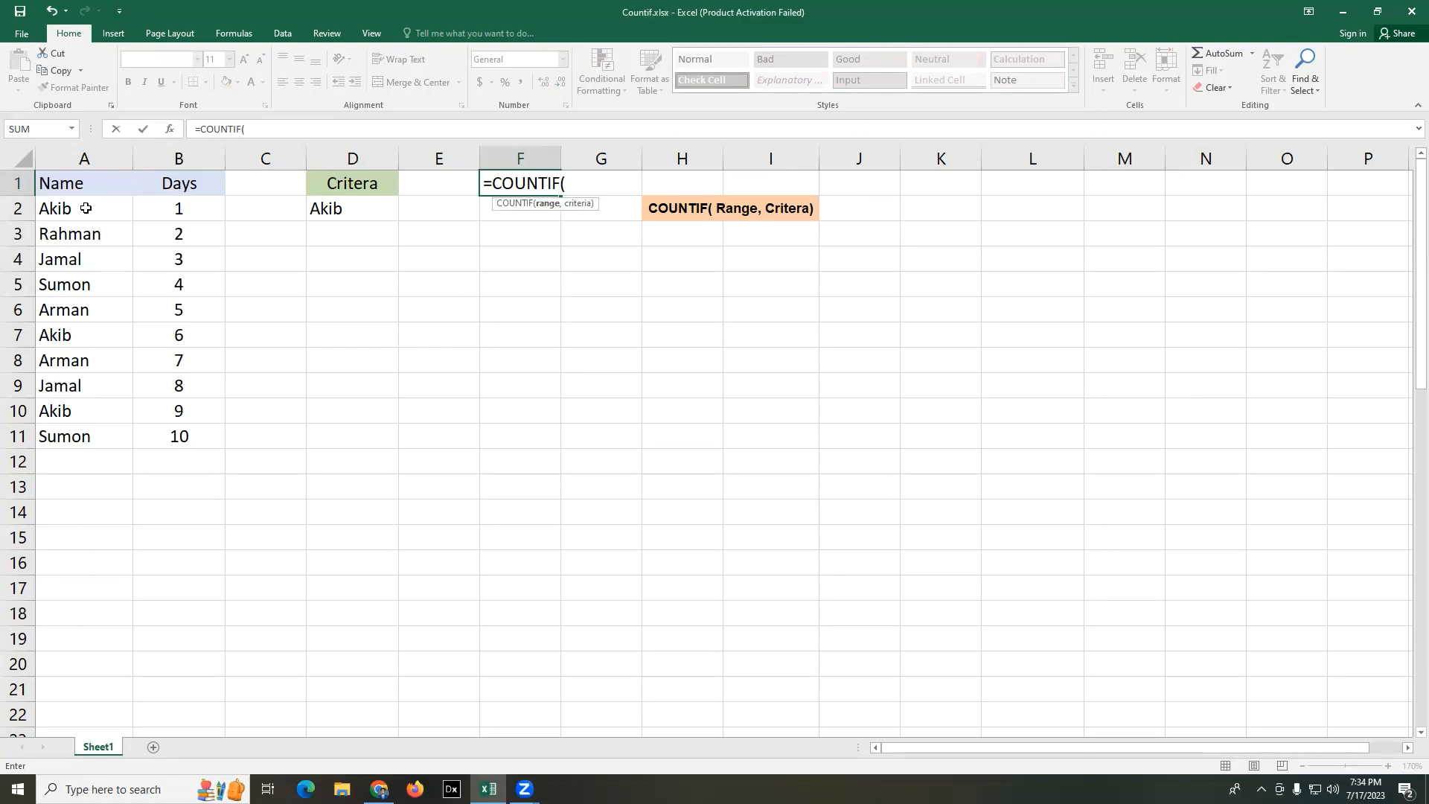
pyautogui.moveTo(85, 208); pyautogui.dragTo(86, 438)
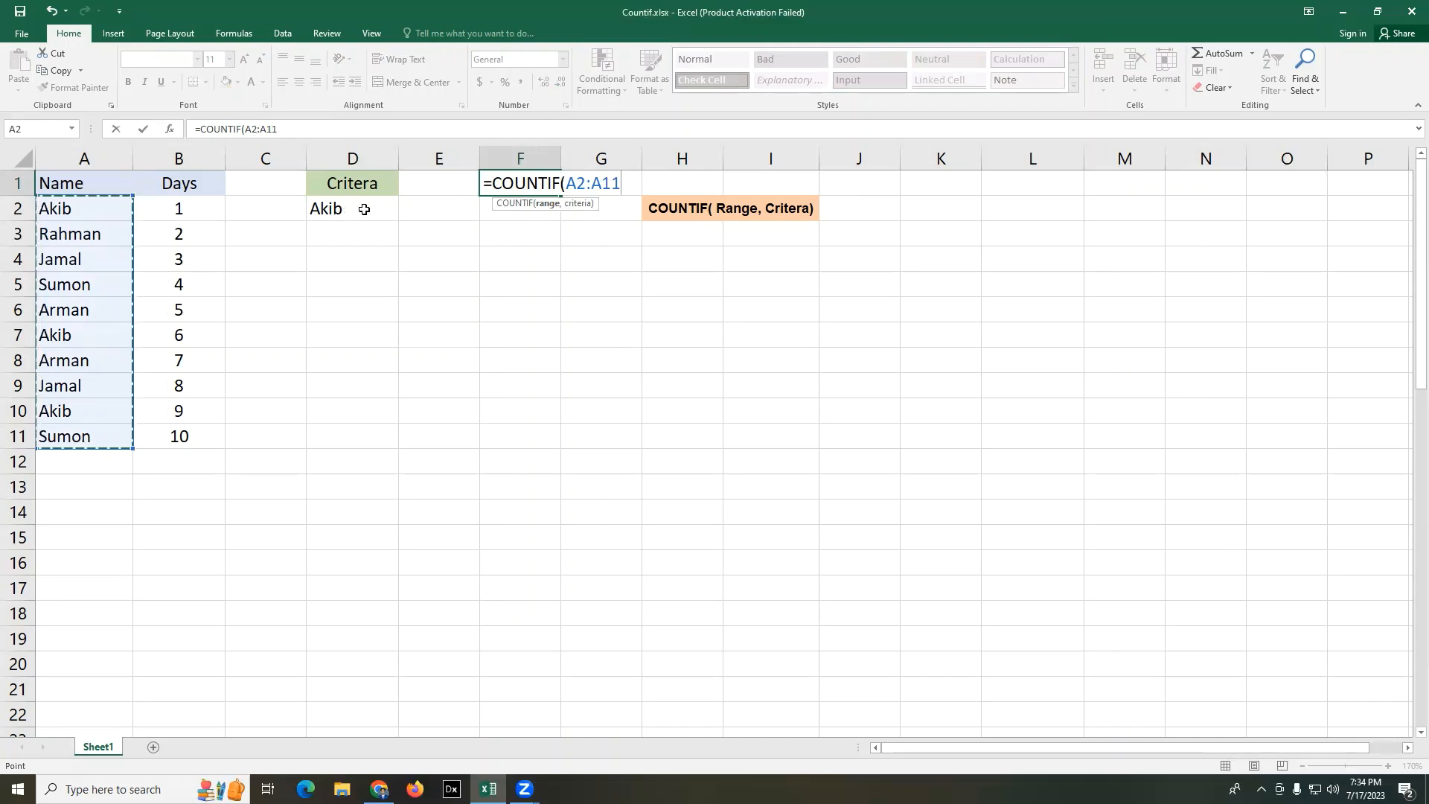
pyautogui.write(',')
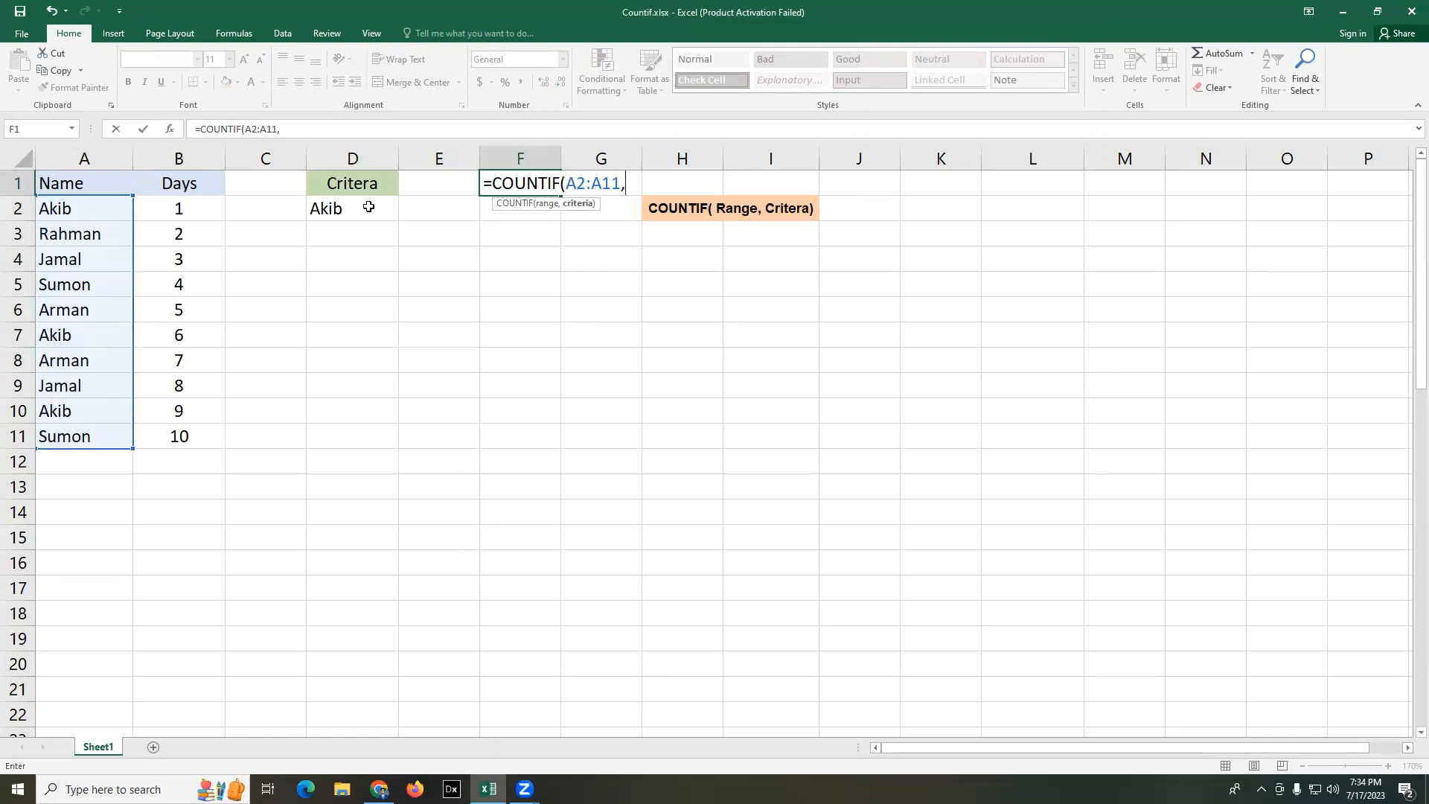
pyautogui.click(368, 207)
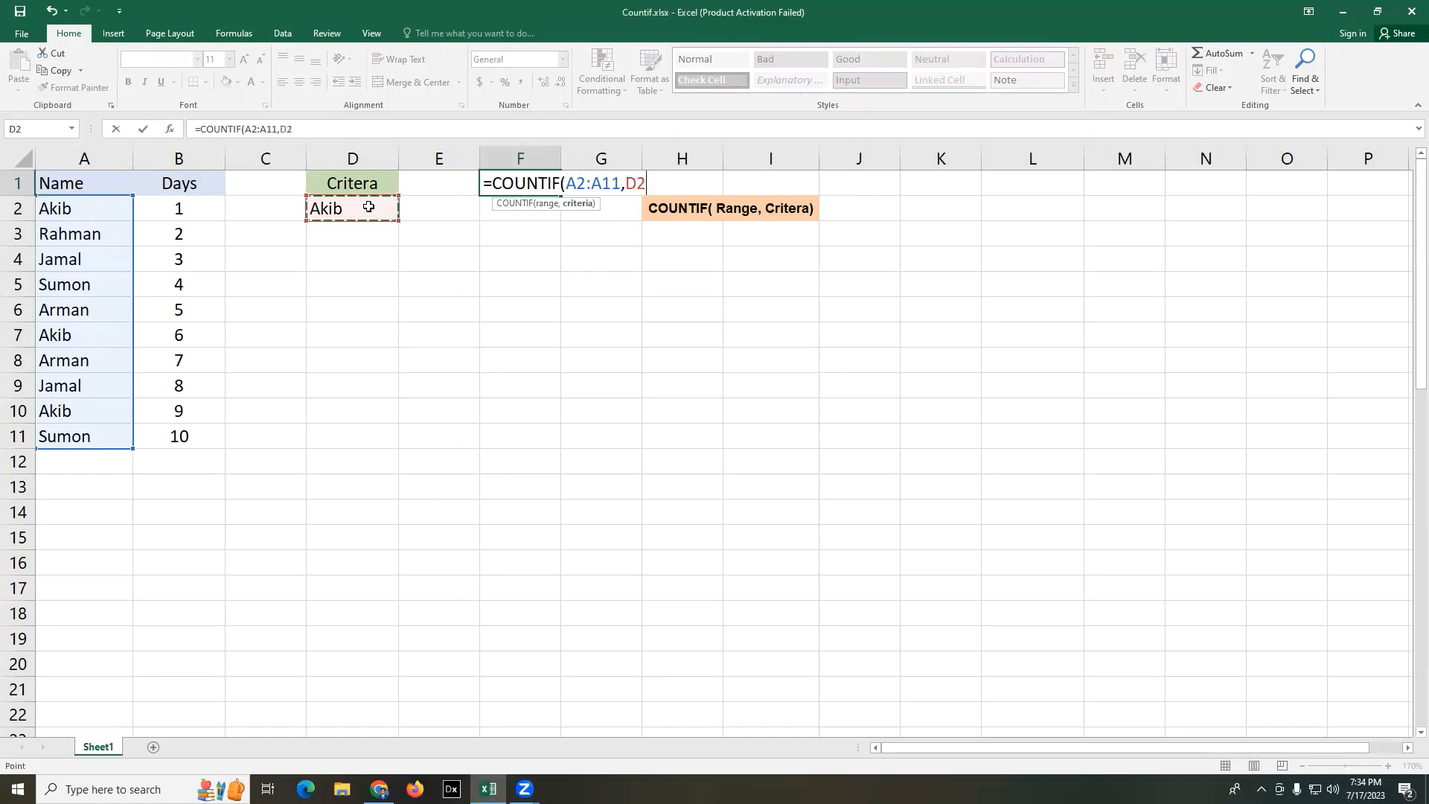
pyautogui.write(')')
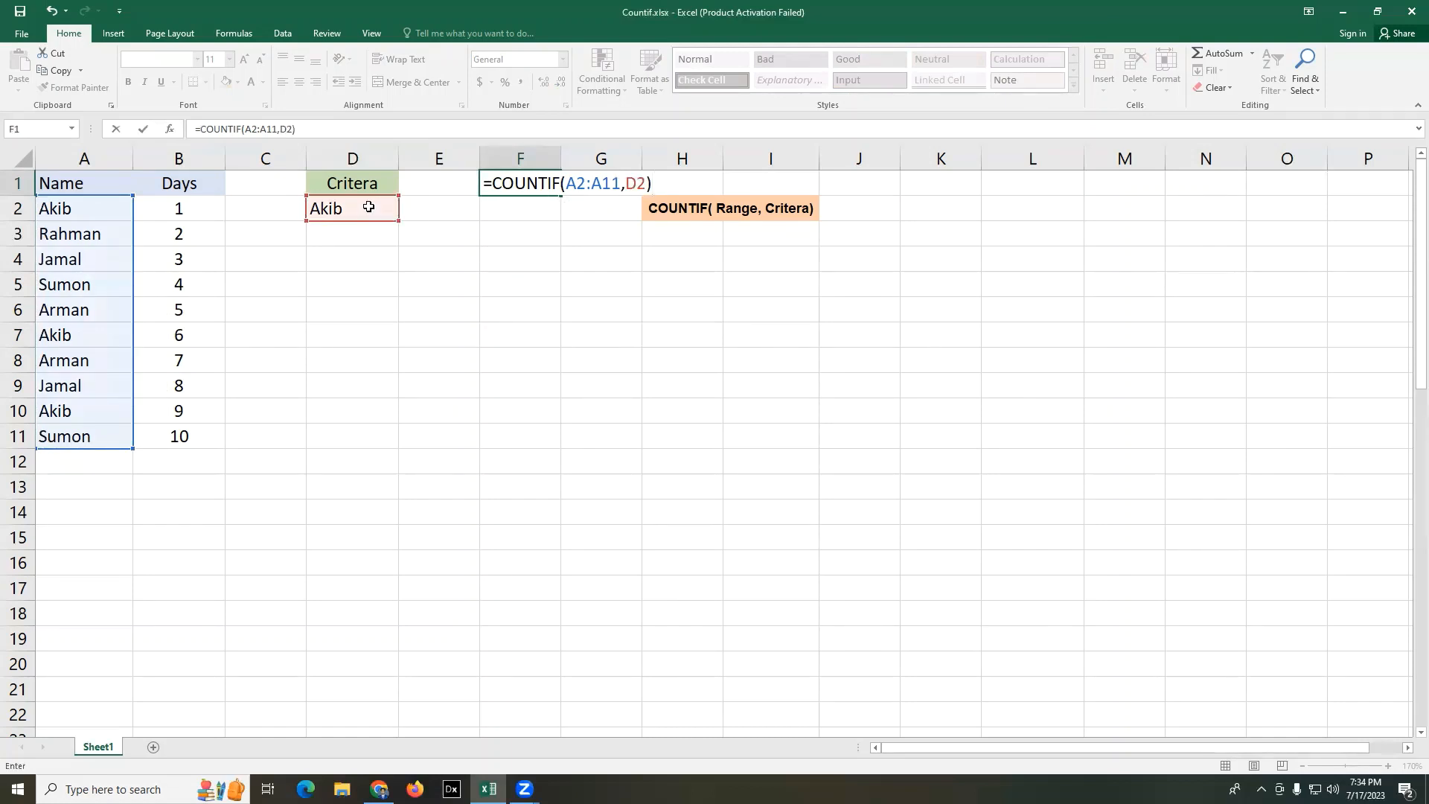
pyautogui.press('Return')
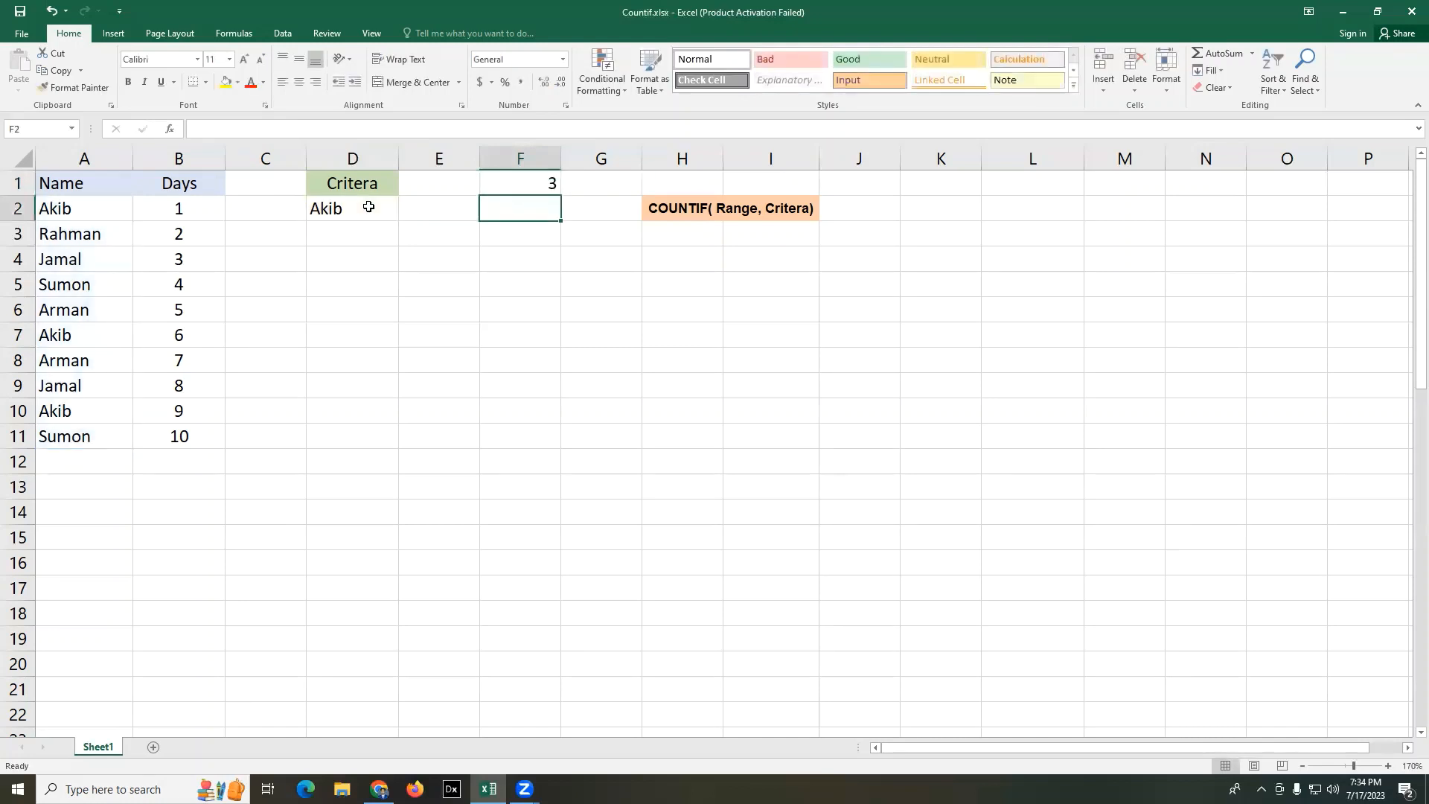
# - Centre the result in F1 horizontally and vertically, and fill the cell with yellow
pyautogui.click(433, 375)
pyautogui.click(519, 178)
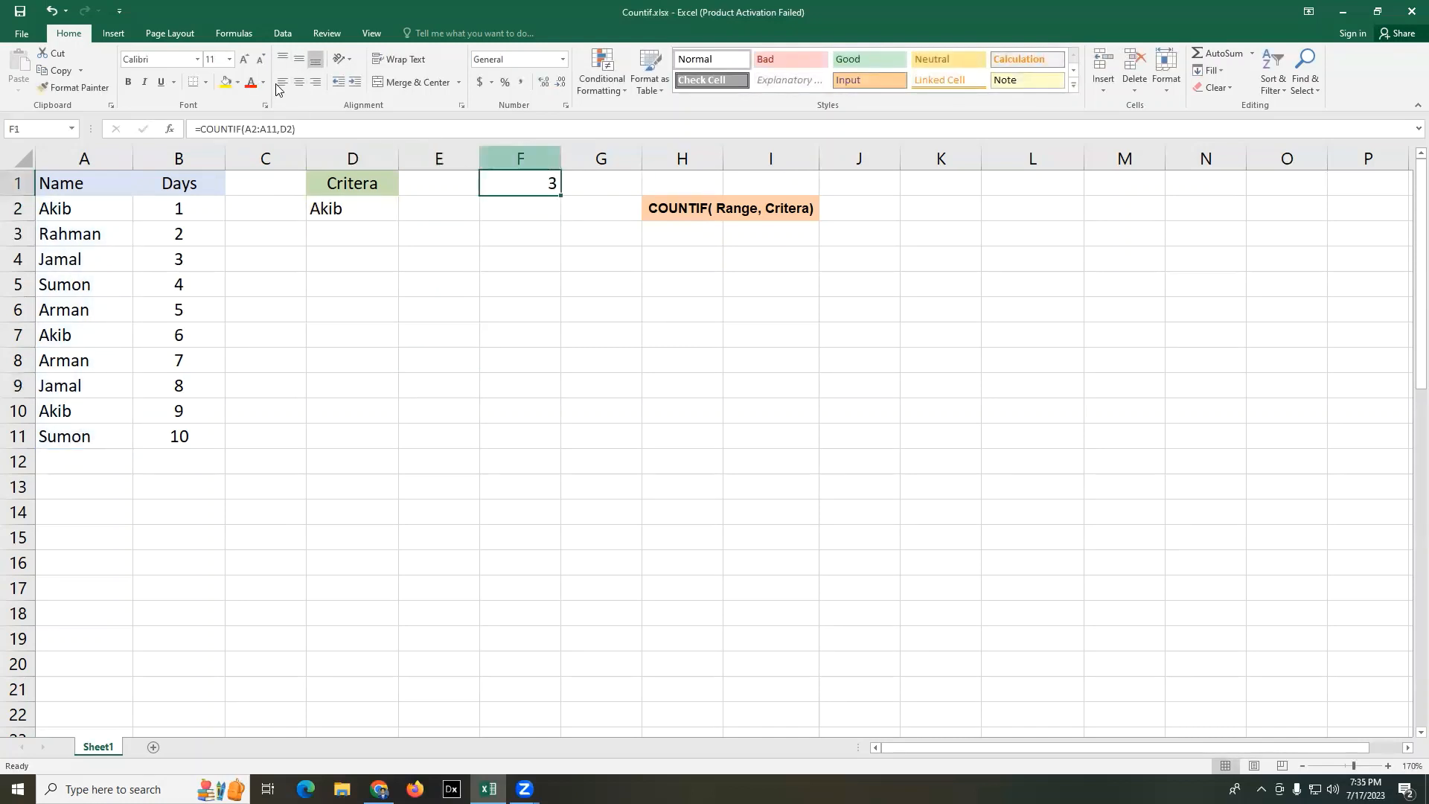
pyautogui.click(300, 81)
pyautogui.click(299, 58)
pyautogui.click(415, 342)
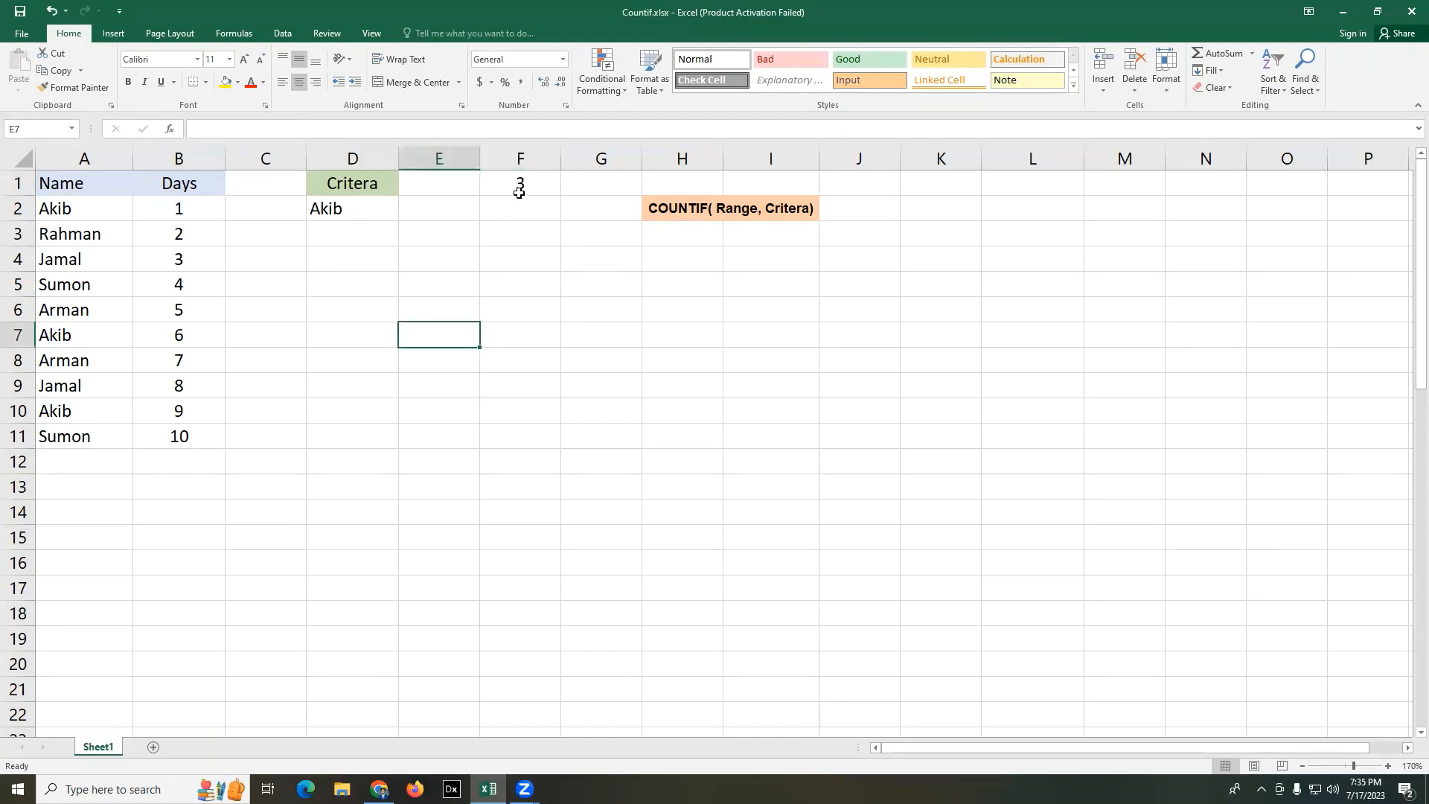
pyautogui.click(519, 190)
pyautogui.click(226, 82)
pyautogui.click(601, 359)
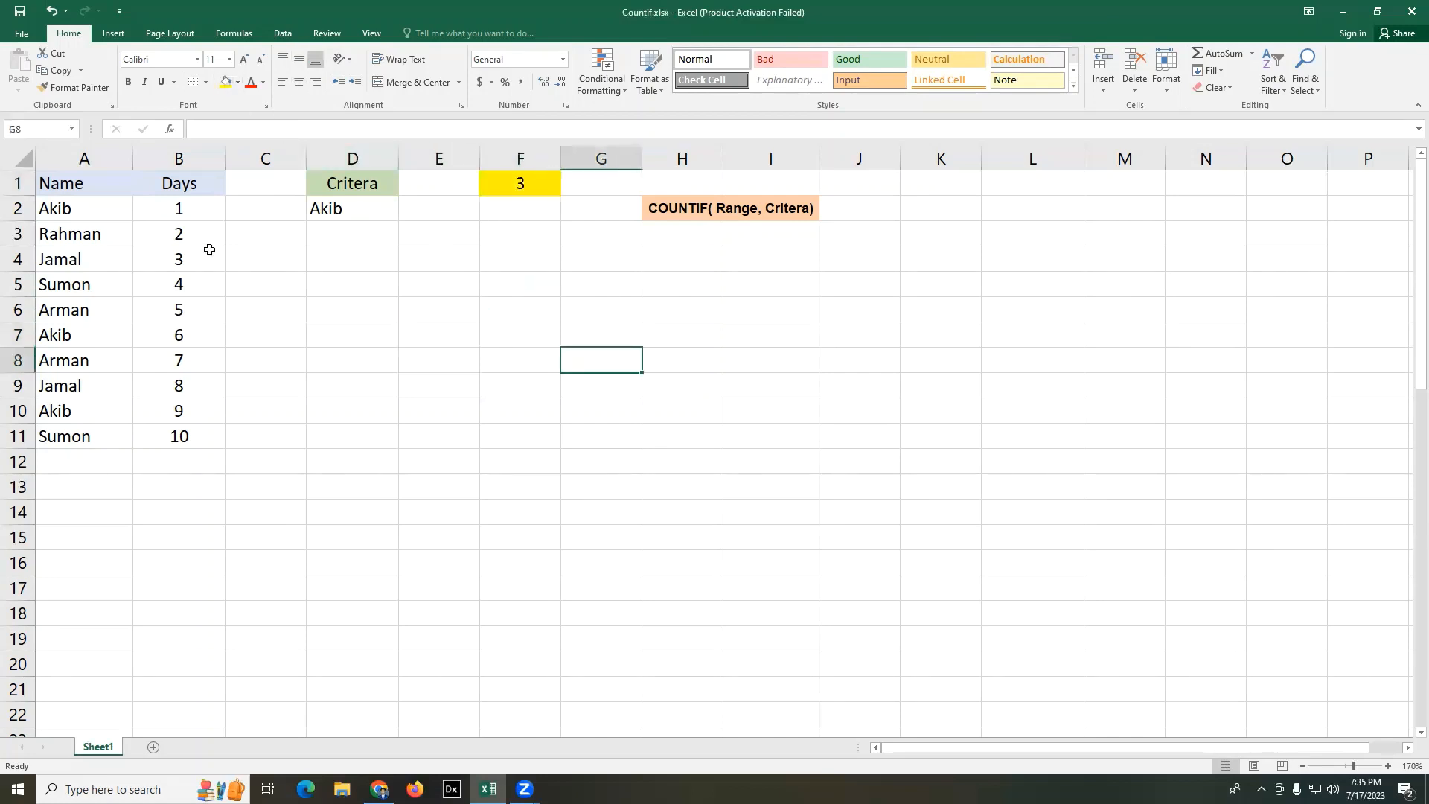
# - Check the count in F1 against the matching name rows 2, 7 and 10 of the table
pyautogui.moveTo(198, 208); pyautogui.dragTo(182, 437)
pyautogui.click(454, 388)
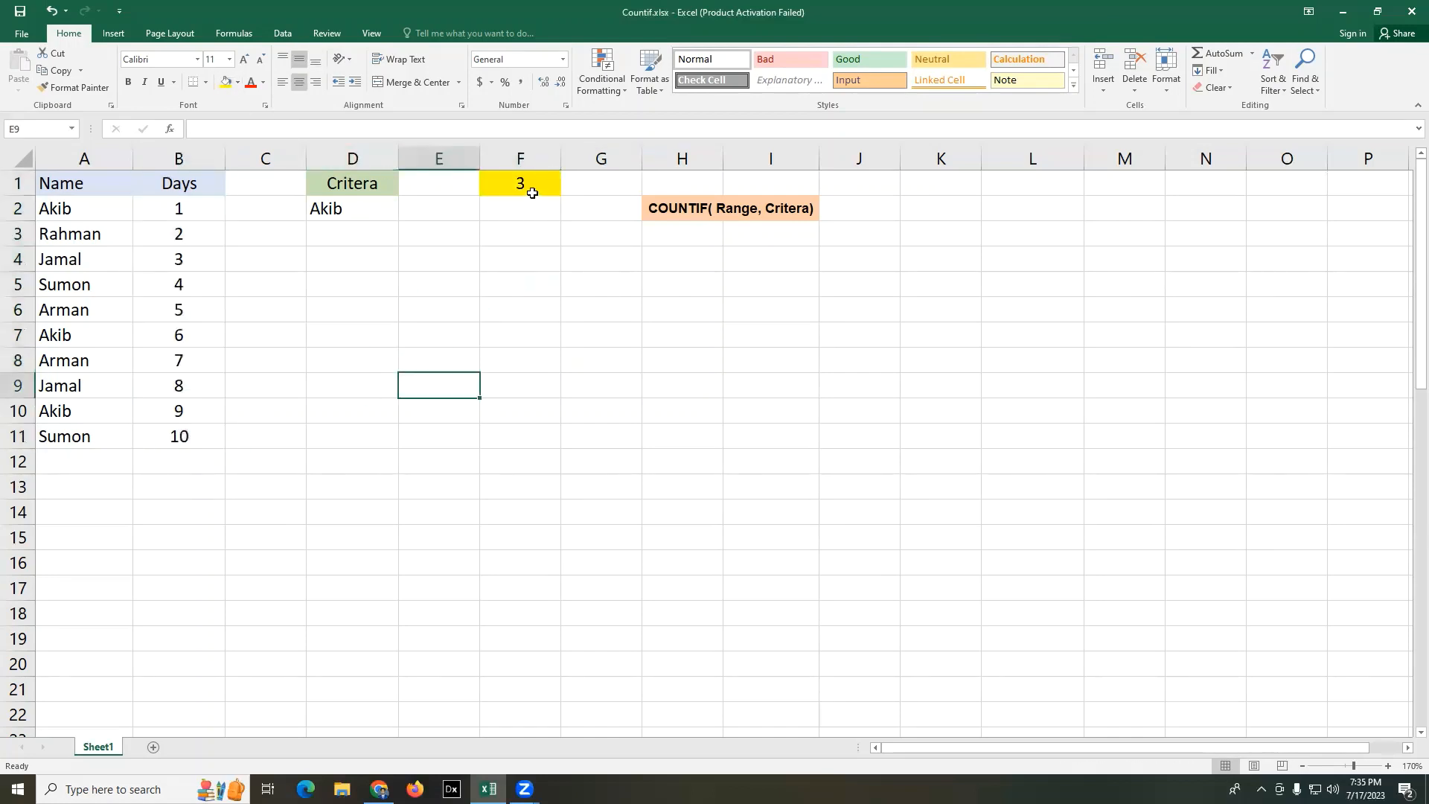
pyautogui.click(566, 380)
pyautogui.moveTo(112, 209); pyautogui.dragTo(186, 209)
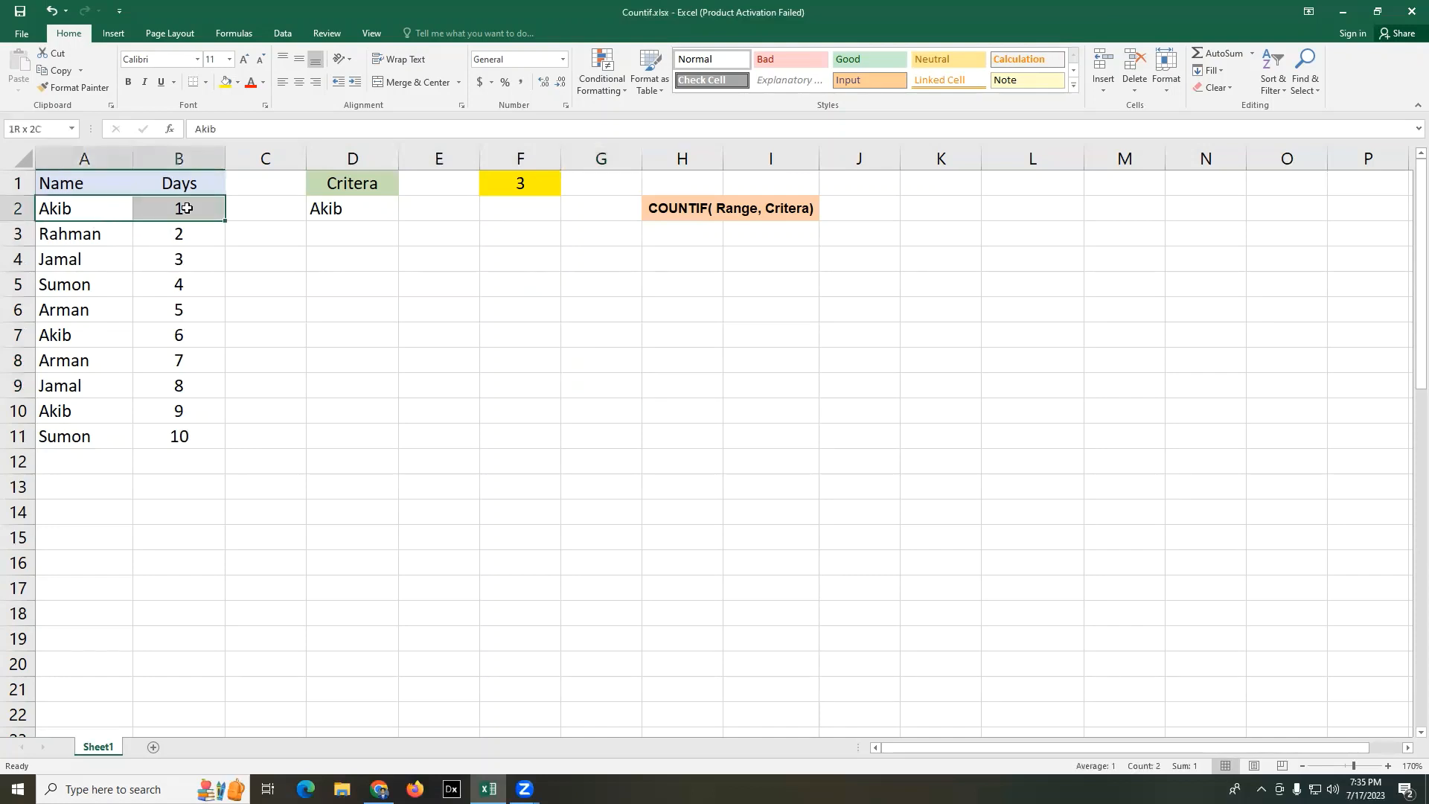
pyautogui.moveTo(88, 335); pyautogui.dragTo(169, 335)
pyautogui.keyDown('ctrl'); pyautogui.click(85, 411); pyautogui.keyUp('ctrl')
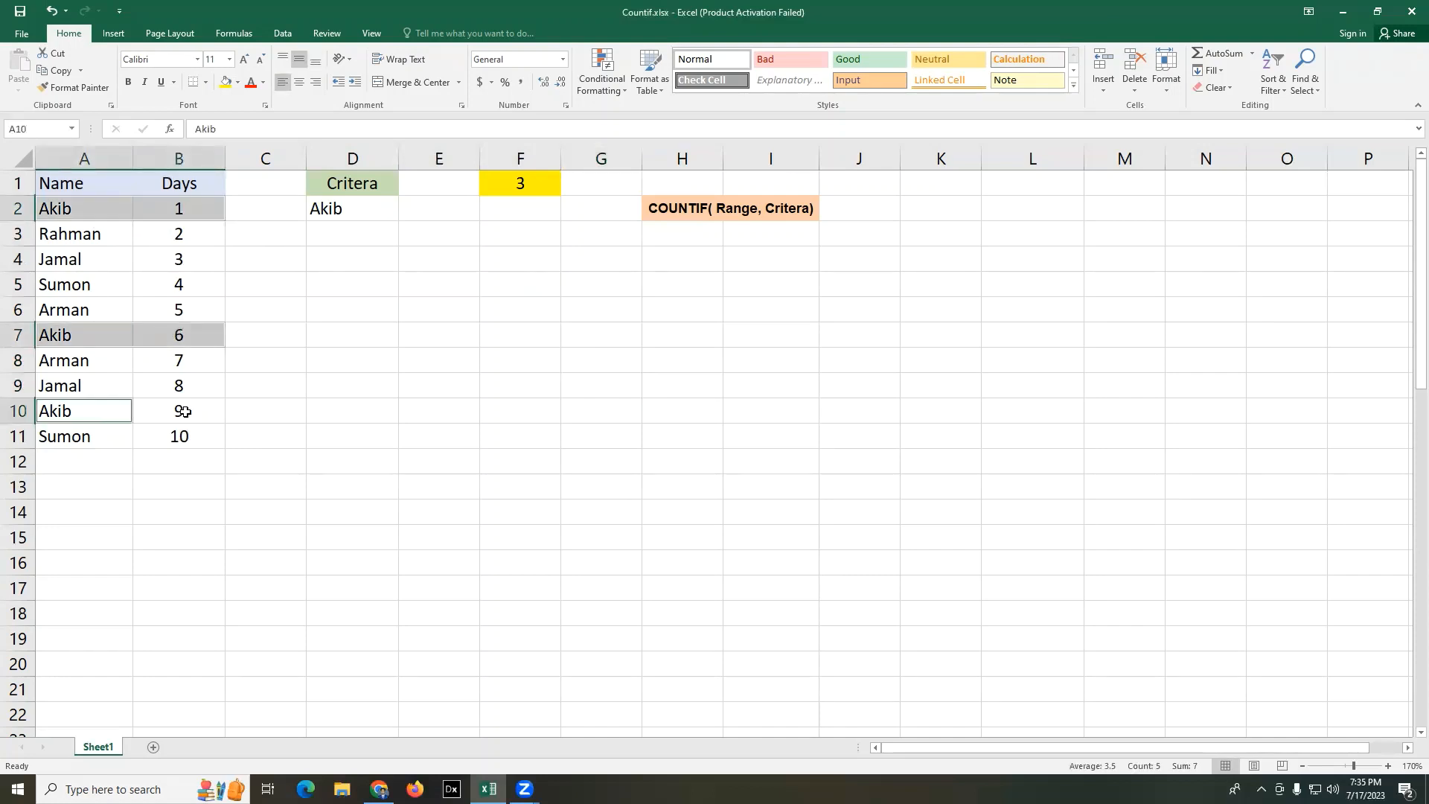
pyautogui.moveTo(184, 412); pyautogui.dragTo(183, 412)
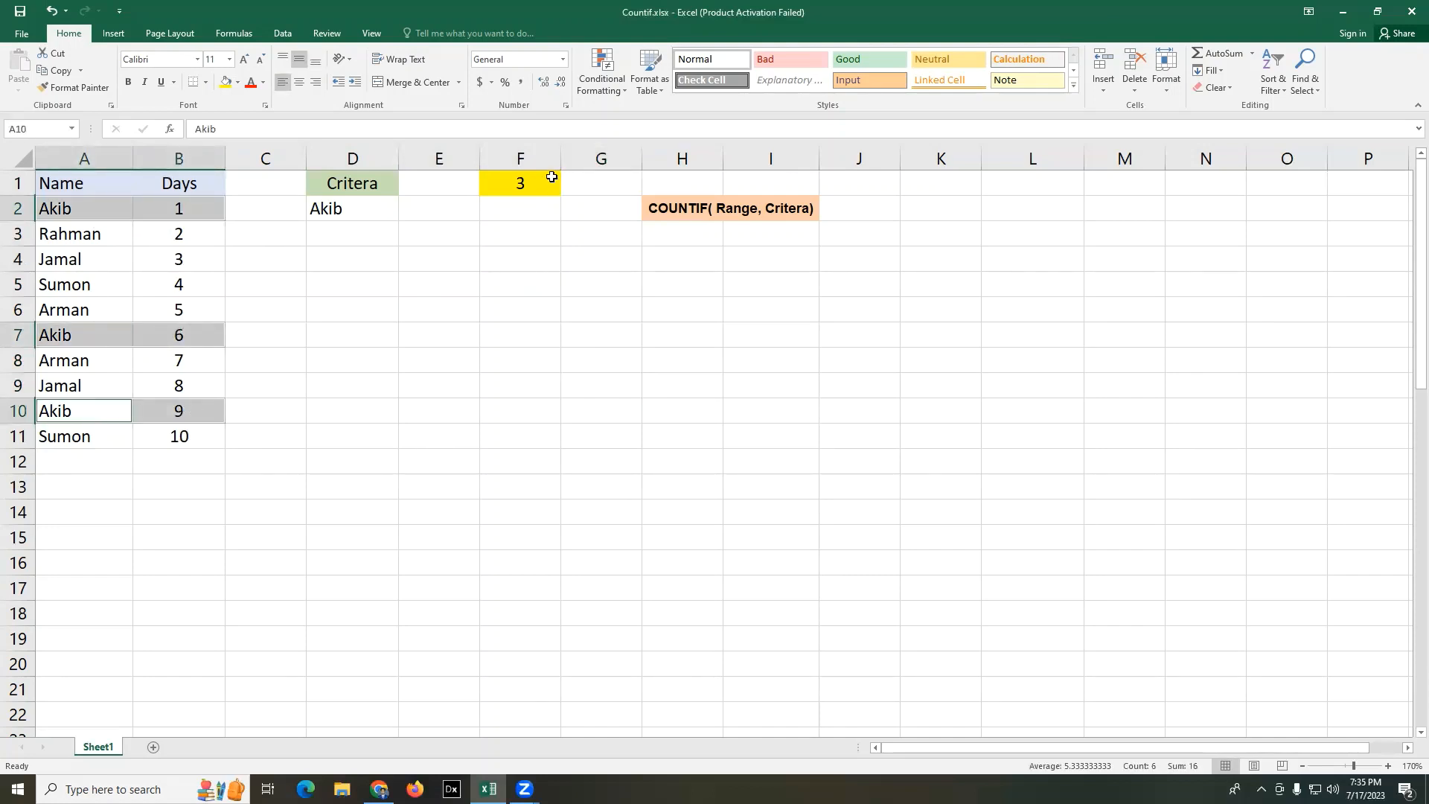
pyautogui.click(536, 357)
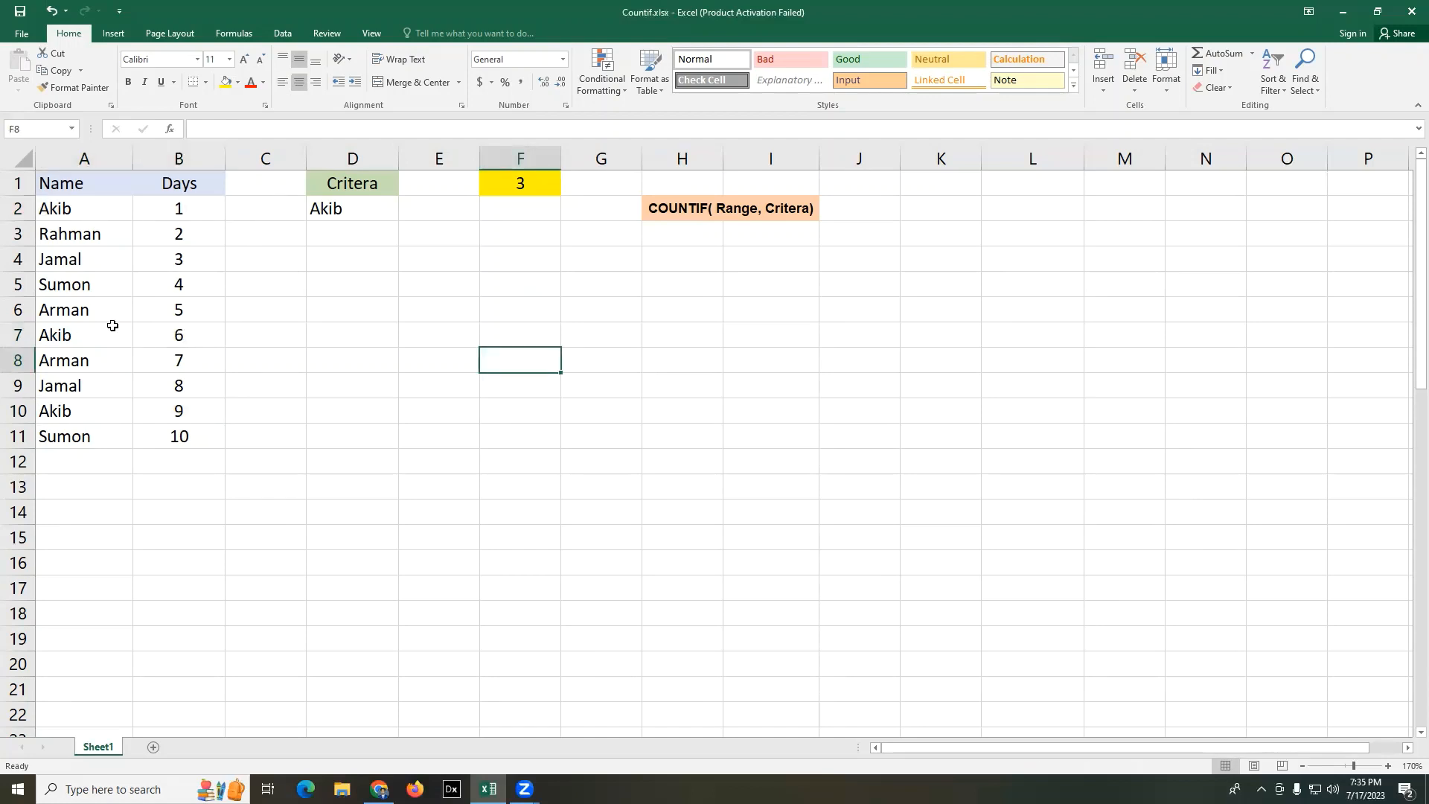
# - Replace the criterion in D2 with the capitalised name from cell A3
pyautogui.click(287, 430)
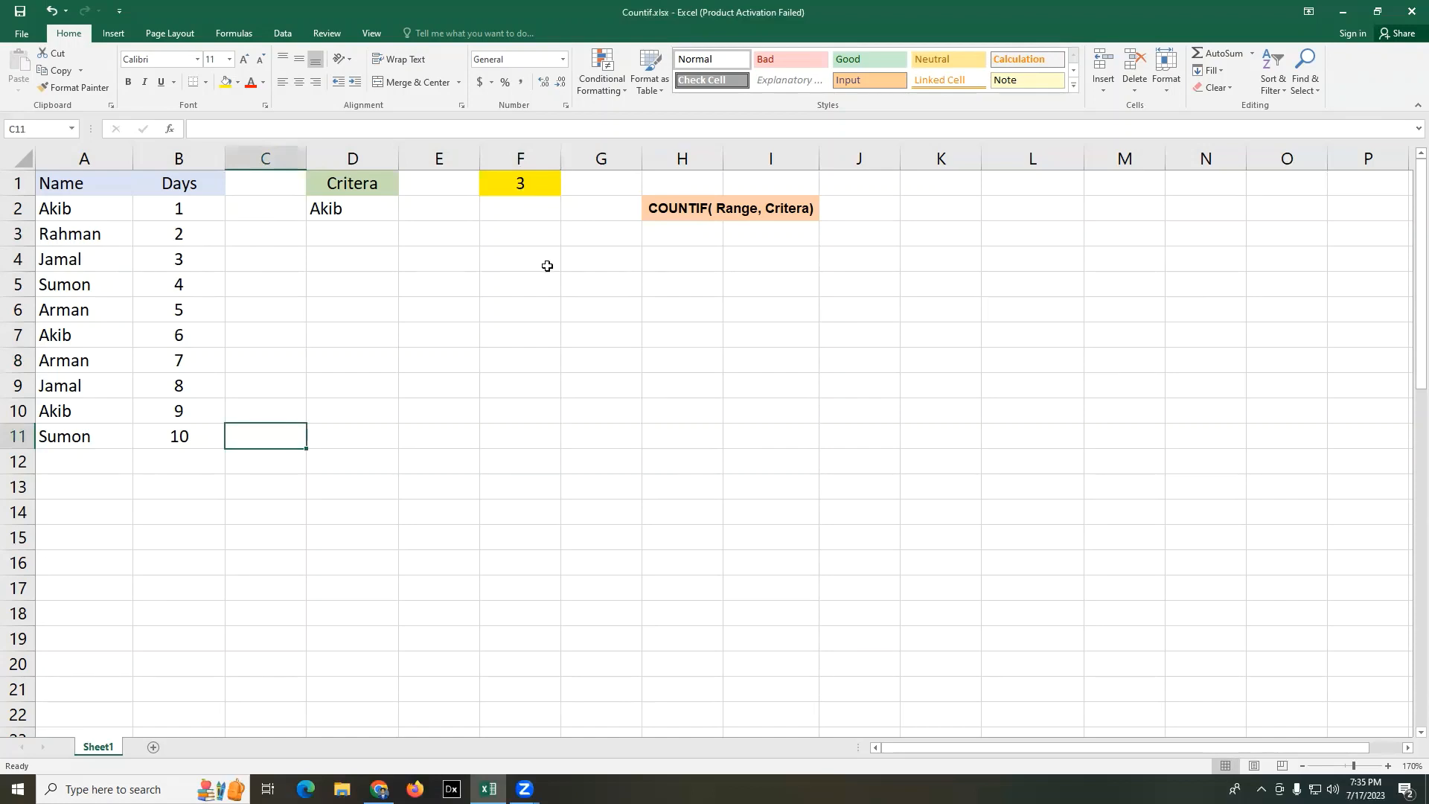
pyautogui.click(555, 335)
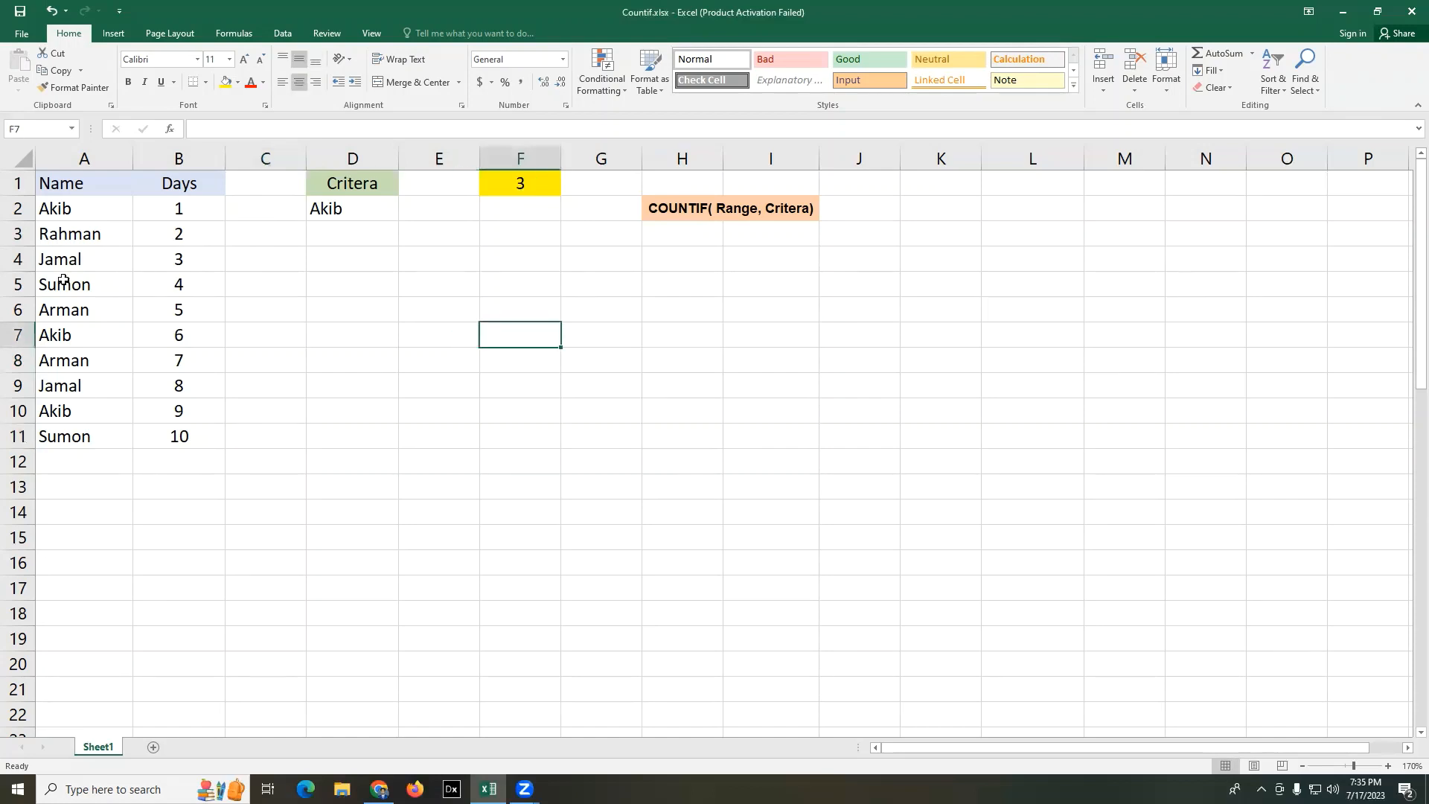
pyautogui.click(355, 210)
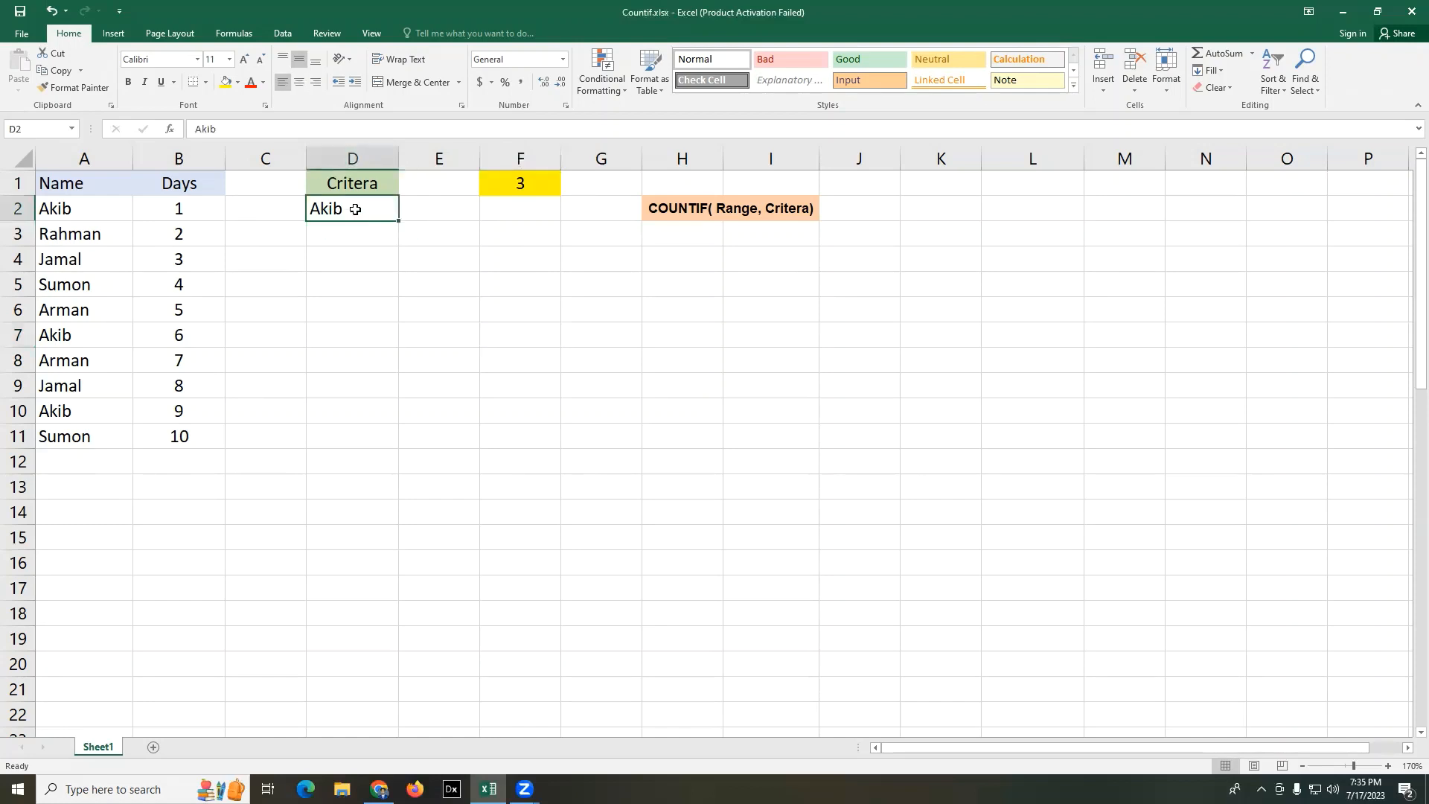
pyautogui.doubleClick(355, 210)
pyautogui.press('BackSpace')
pyautogui.press('BackSpace')
pyautogui.press('BackSpace')
pyautogui.press('BackSpace')
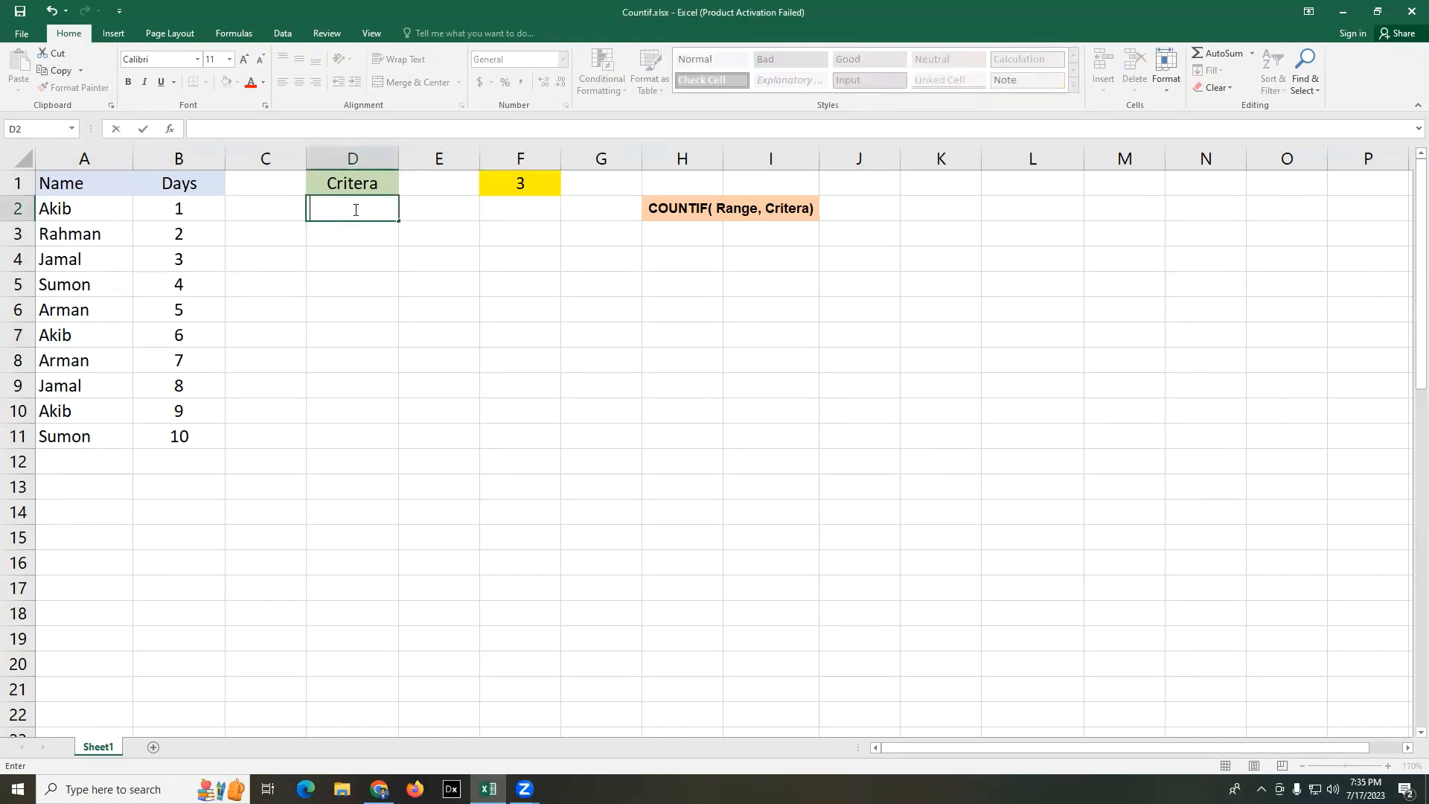
pyautogui.write('rahman')
pyautogui.click(315, 210)
pyautogui.press('BackSpace')
pyautogui.write('R')
pyautogui.click(521, 307)
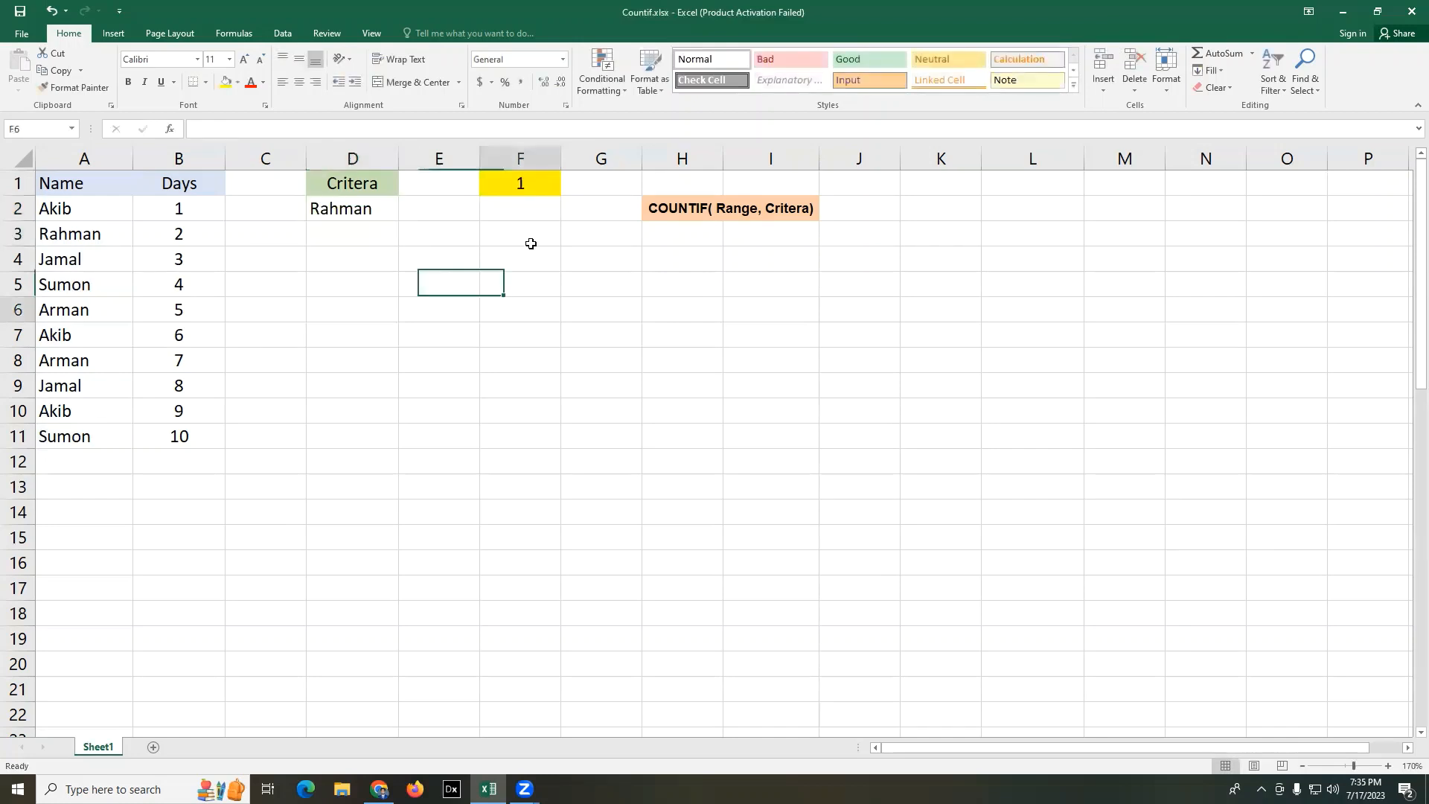
# - Check the count in F1 against the matching name in row 3 of the table
pyautogui.click(533, 185)
pyautogui.moveTo(74, 232); pyautogui.dragTo(180, 232)
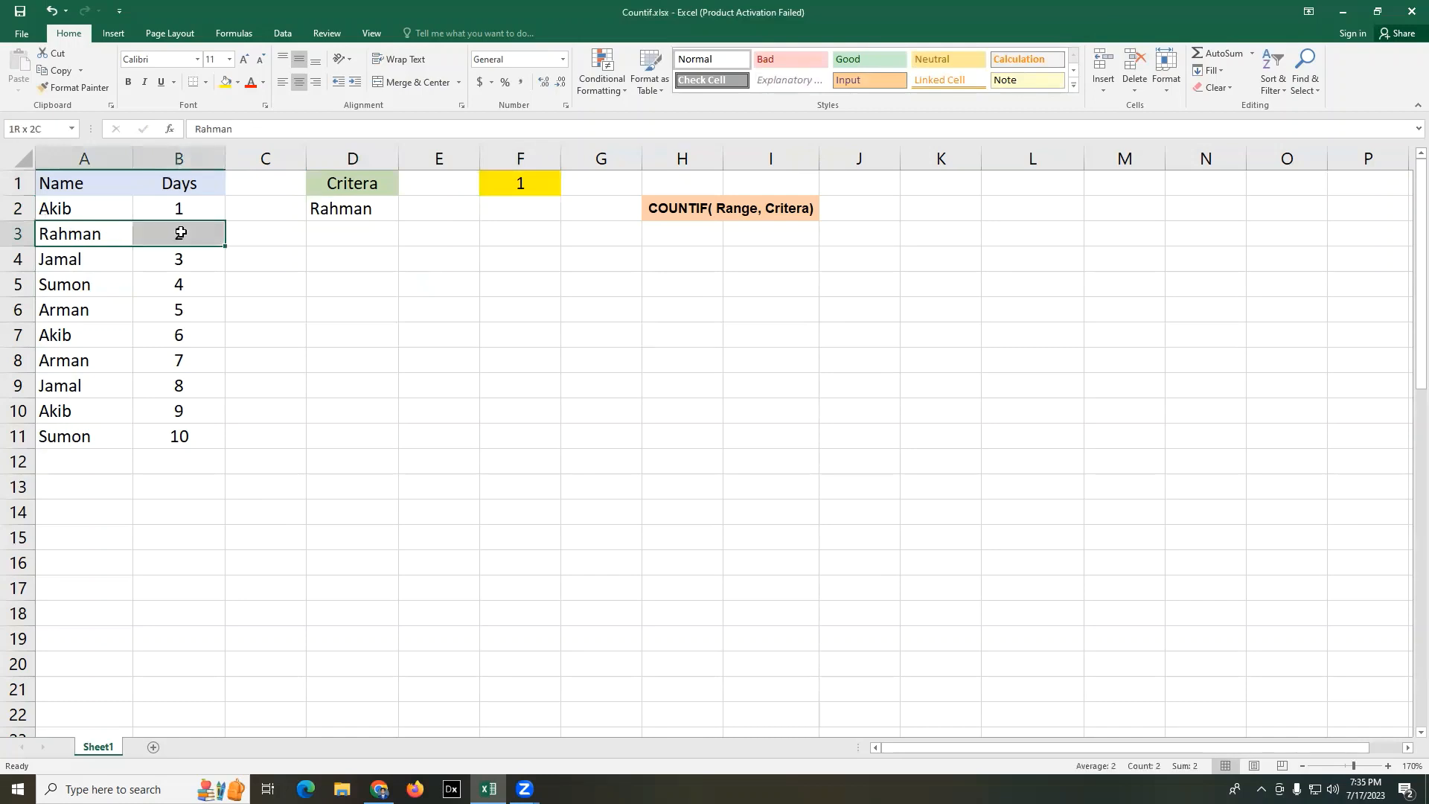
pyautogui.click(520, 380)
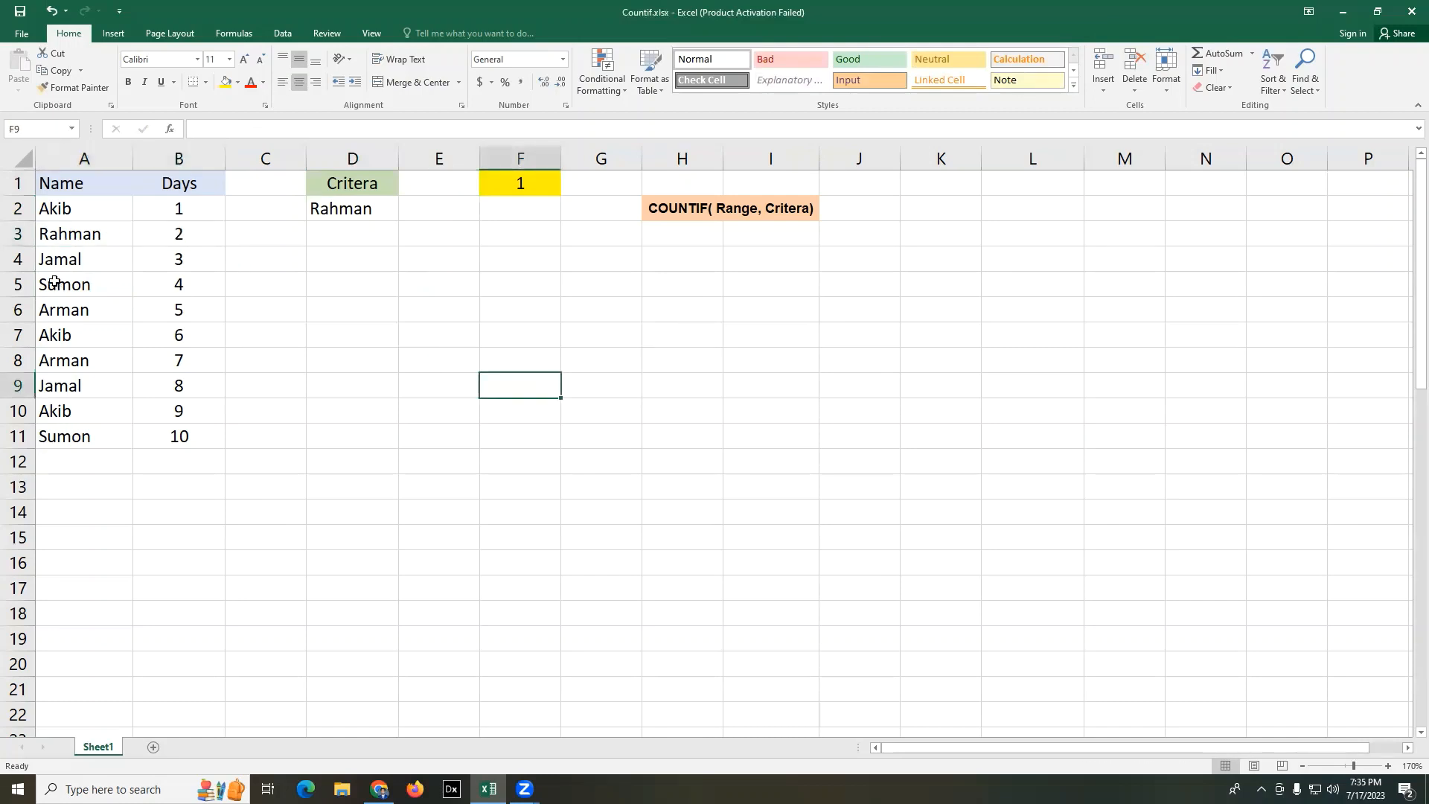
# - Change the criterion in D2 to the name from cell A4
pyautogui.moveTo(58, 256); pyautogui.dragTo(191, 259)
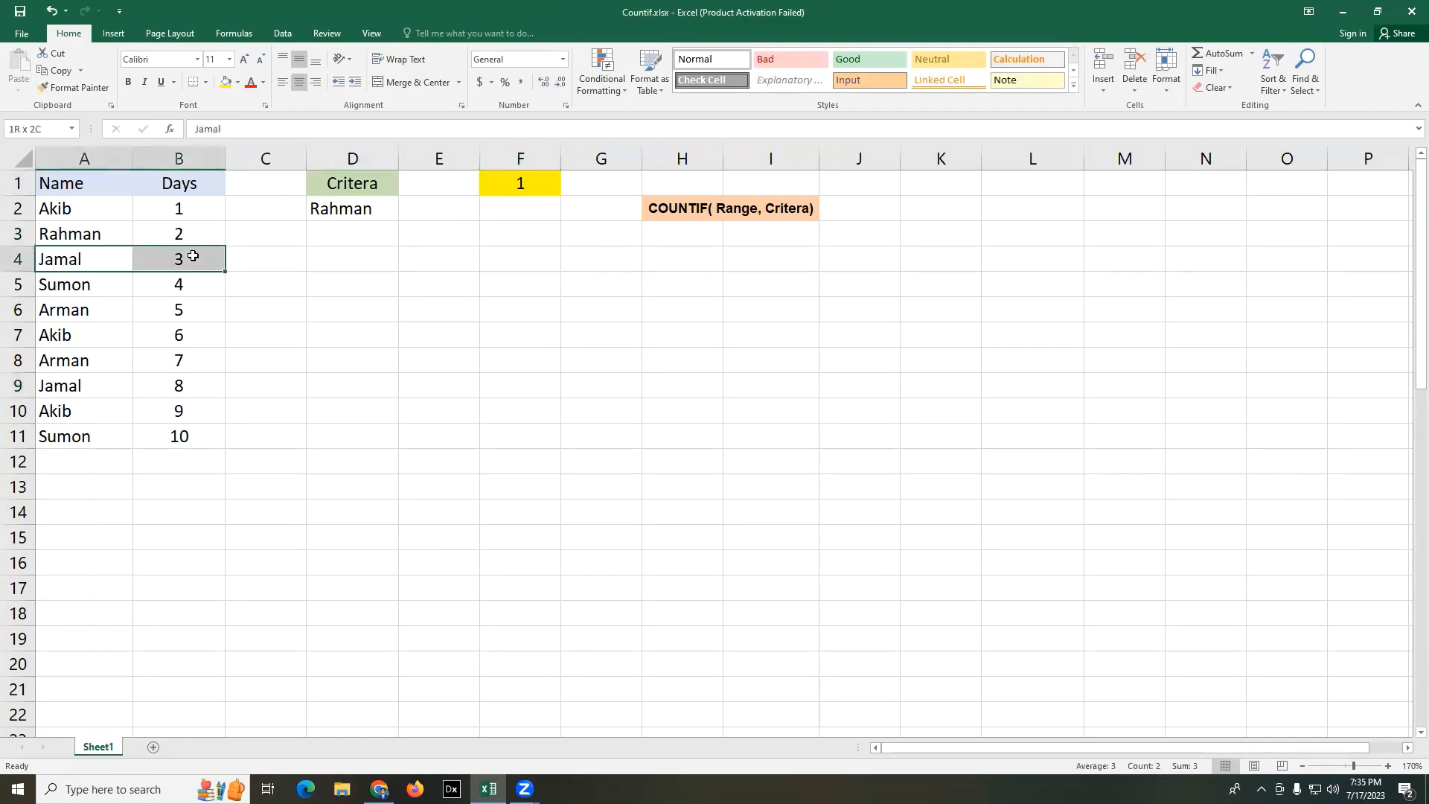
pyautogui.click(281, 383)
pyautogui.click(361, 211)
pyautogui.write('Ja')
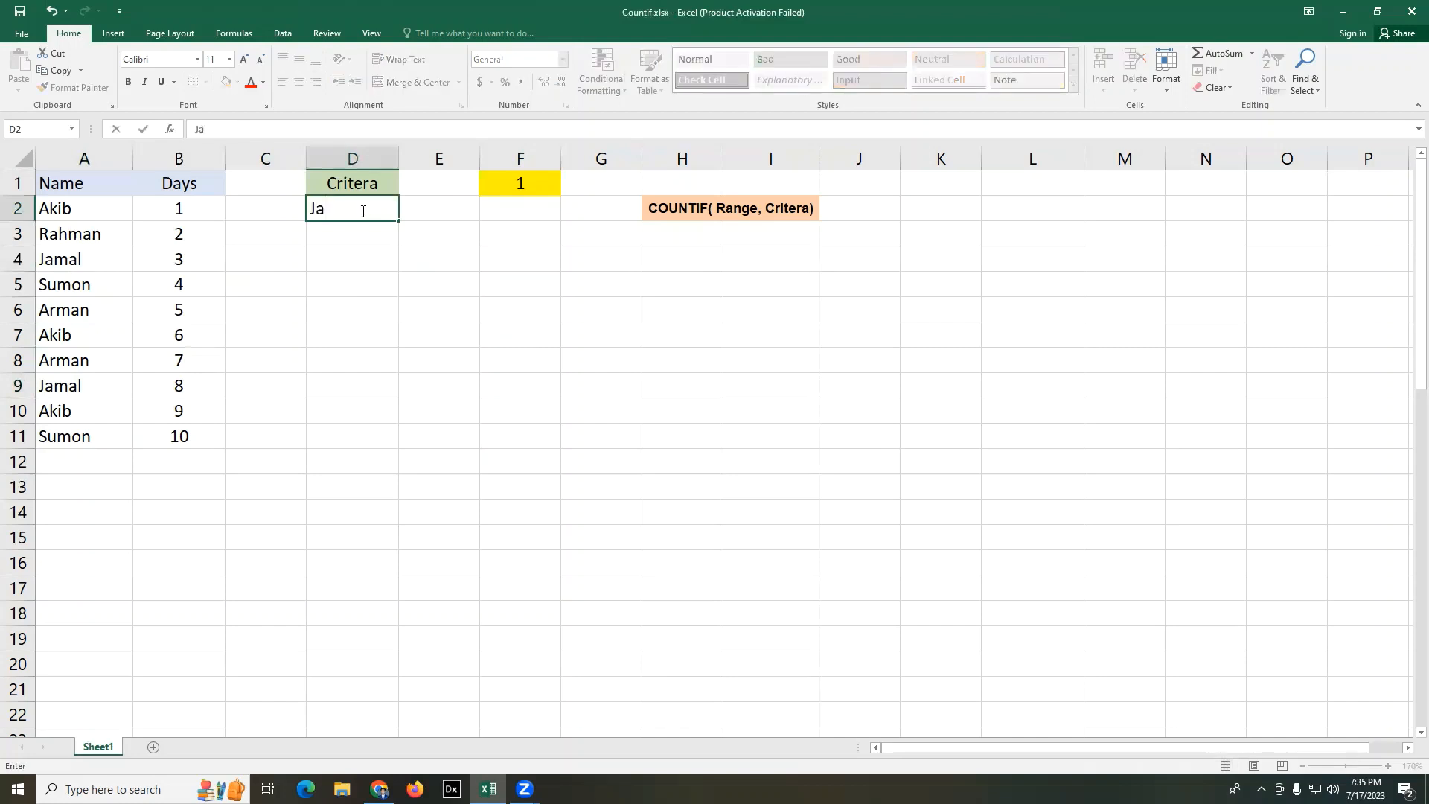
pyautogui.write('mal')
pyautogui.press('Return')
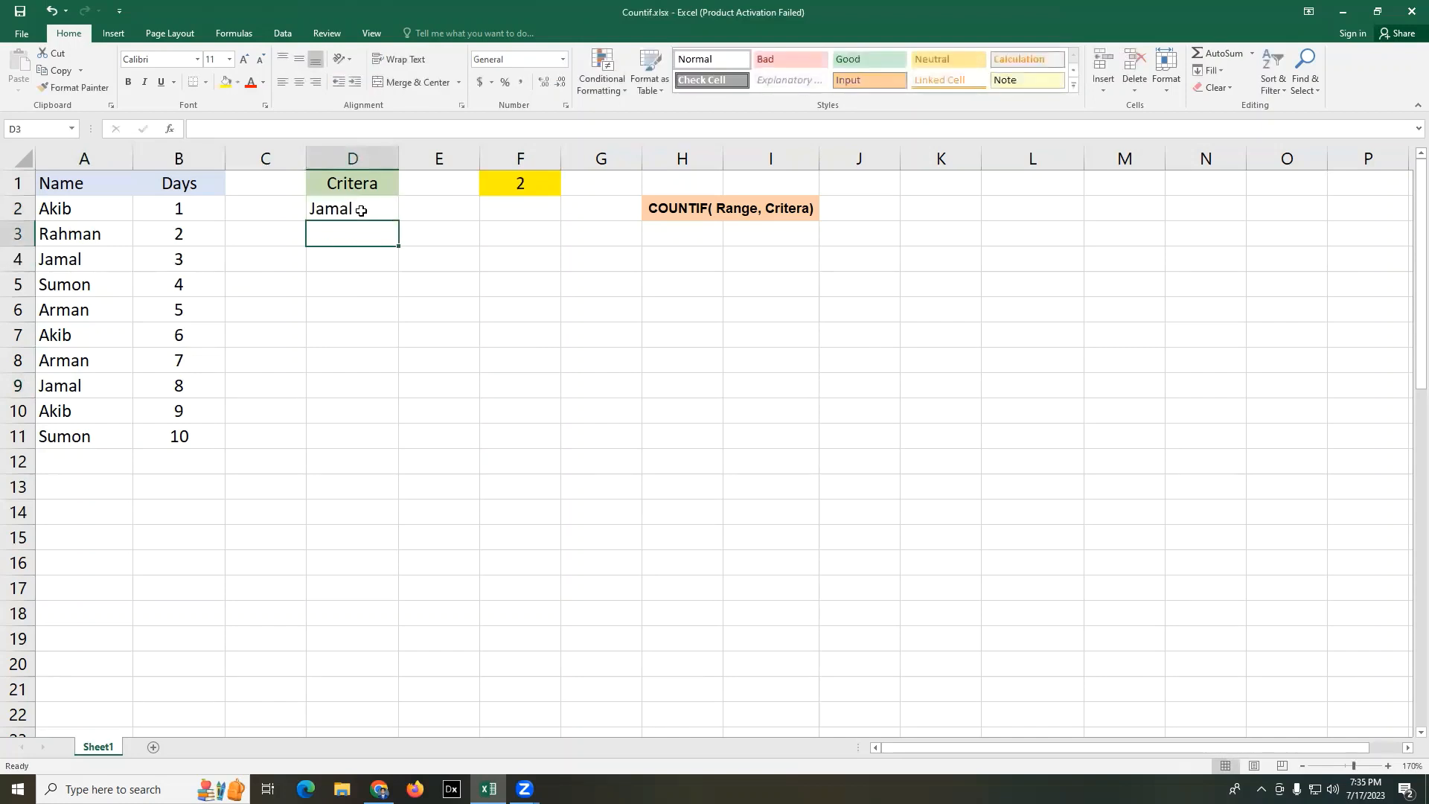
# - Check the count for the criterion against the matching name rows 4 and 9 of the table
pyautogui.click(674, 328)
pyautogui.moveTo(71, 260); pyautogui.dragTo(167, 264)
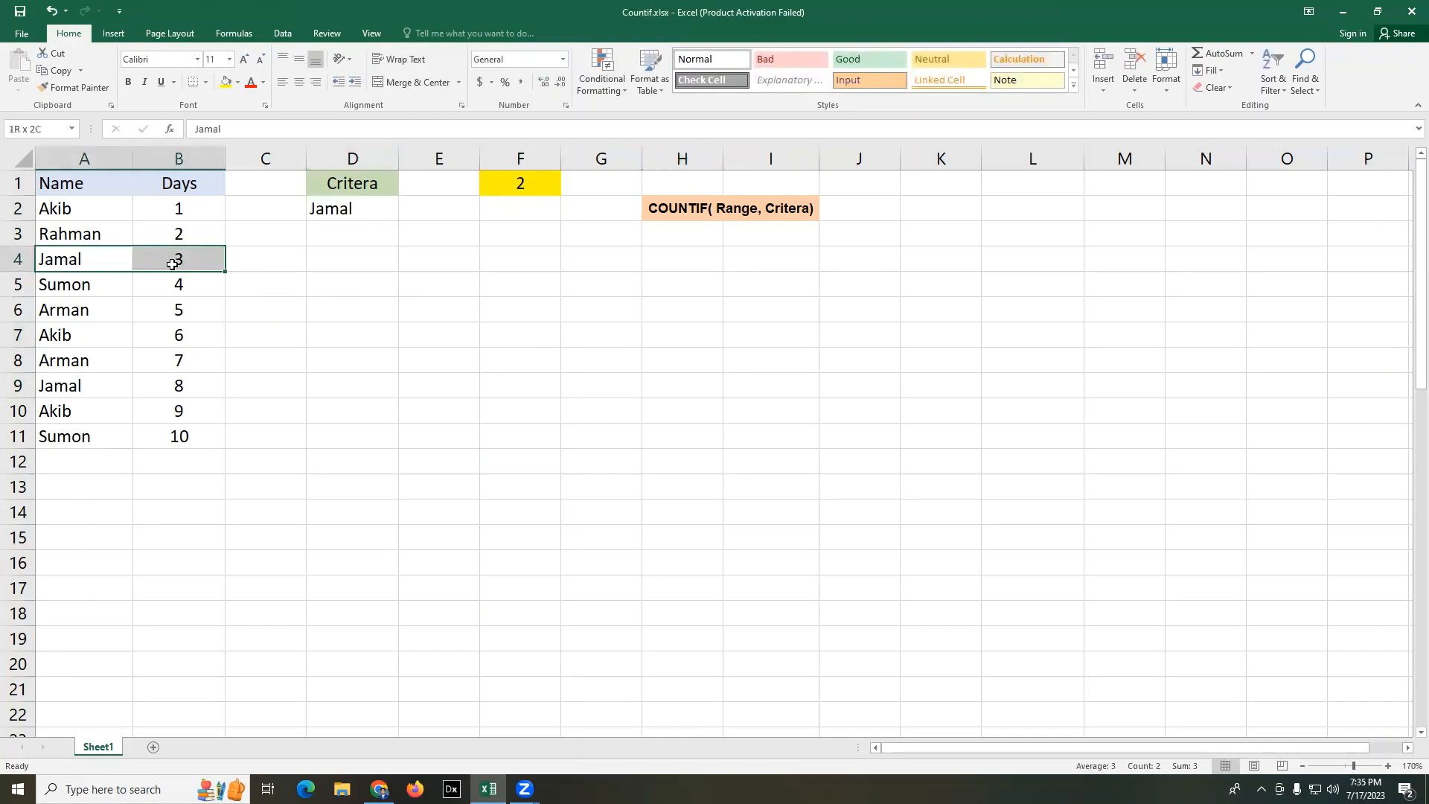
pyautogui.moveTo(64, 391); pyautogui.dragTo(168, 386)
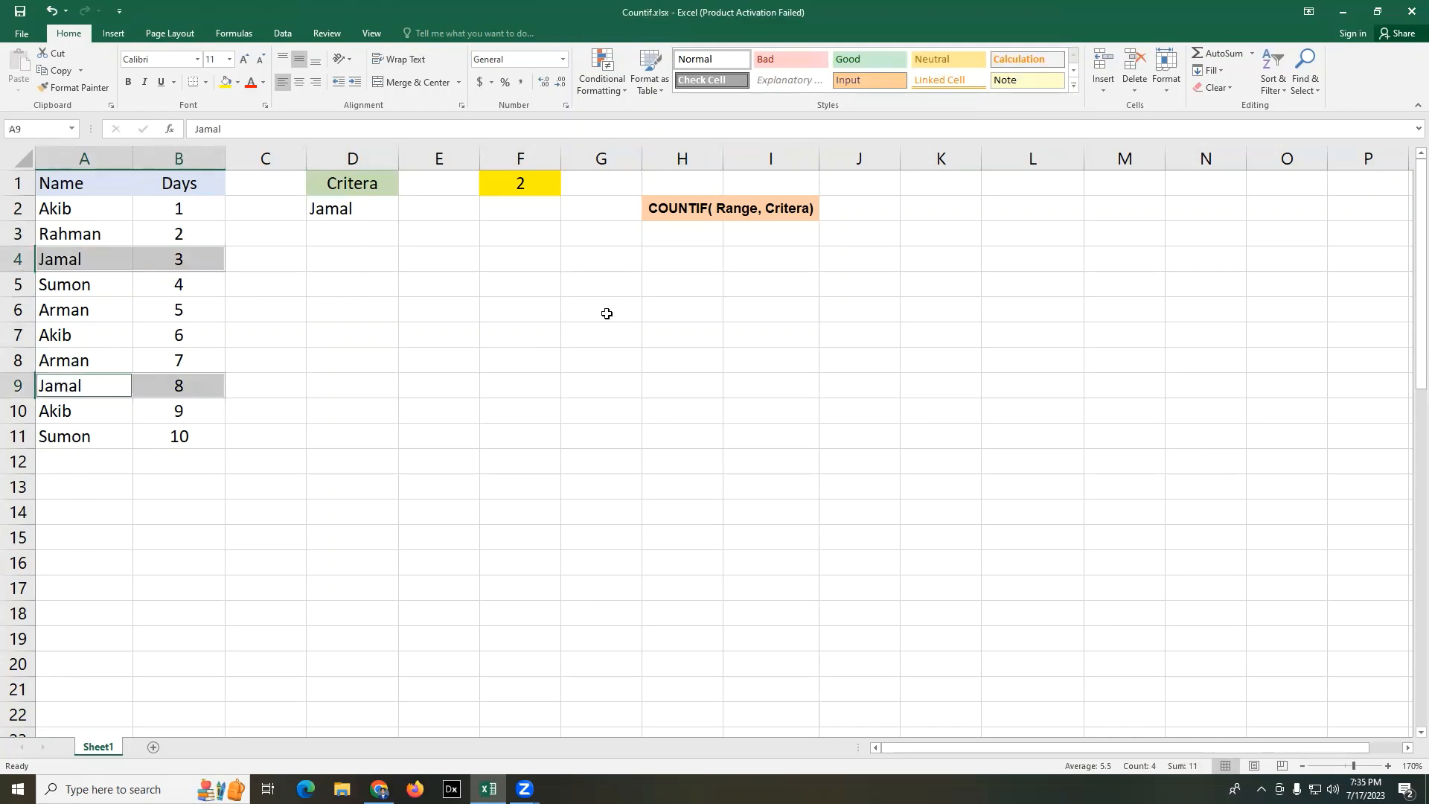
pyautogui.click(607, 313)
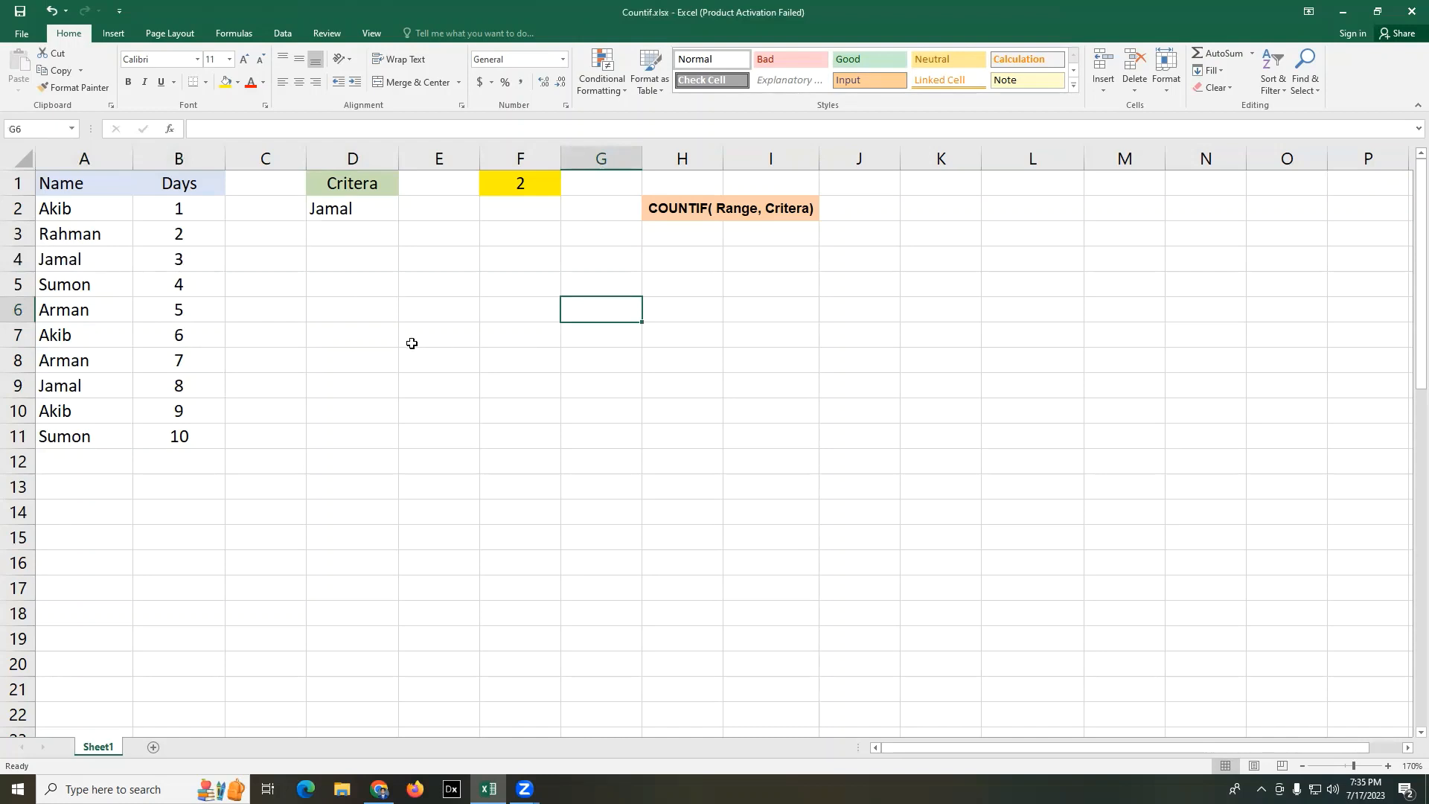
# - Clear the criterion in D25 and the entries in B25:B45 of the Type column in the Month table
pyautogui.scroll(-5, 411, 343)
pyautogui.scroll(-2, 412, 343)
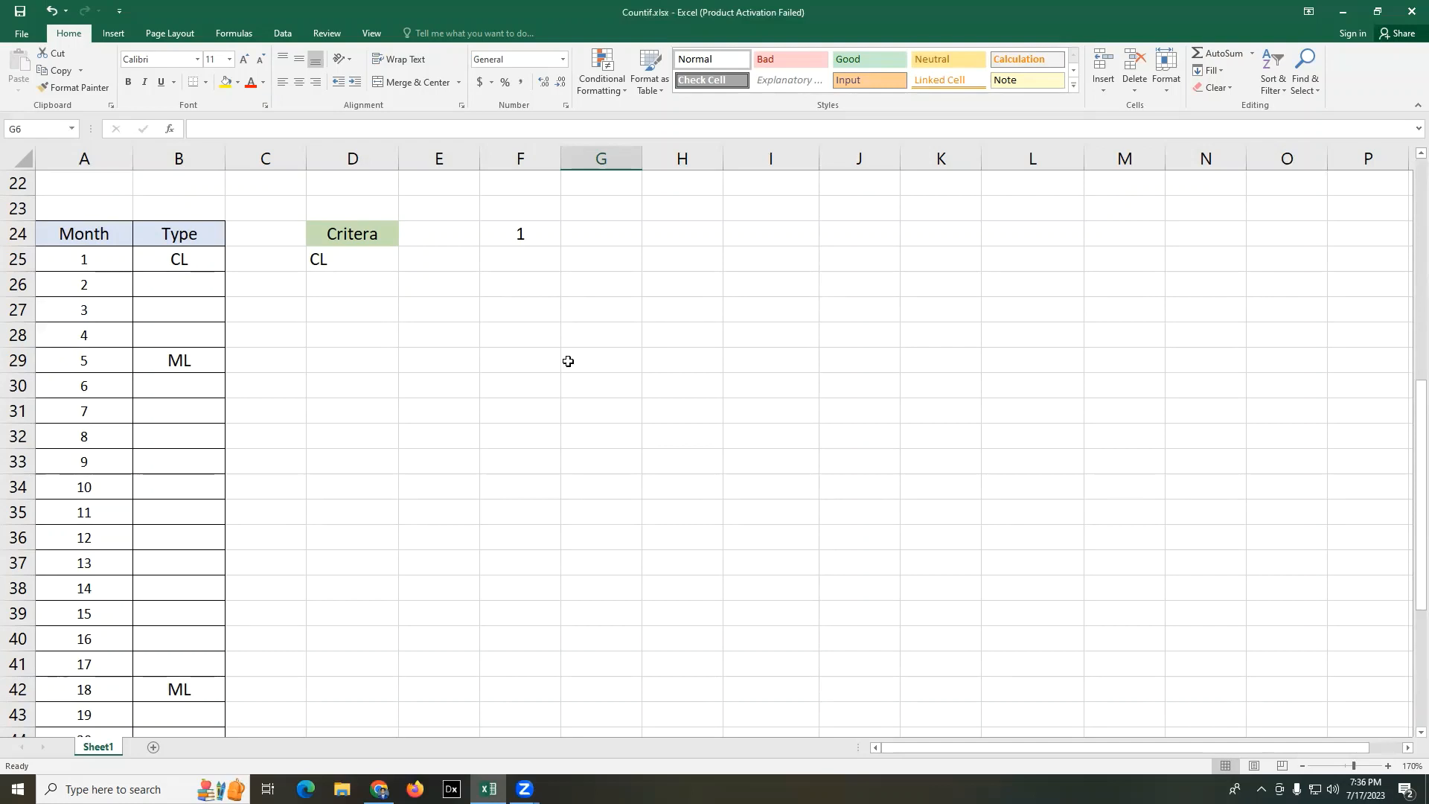
pyautogui.click(342, 259)
pyautogui.press('Delete')
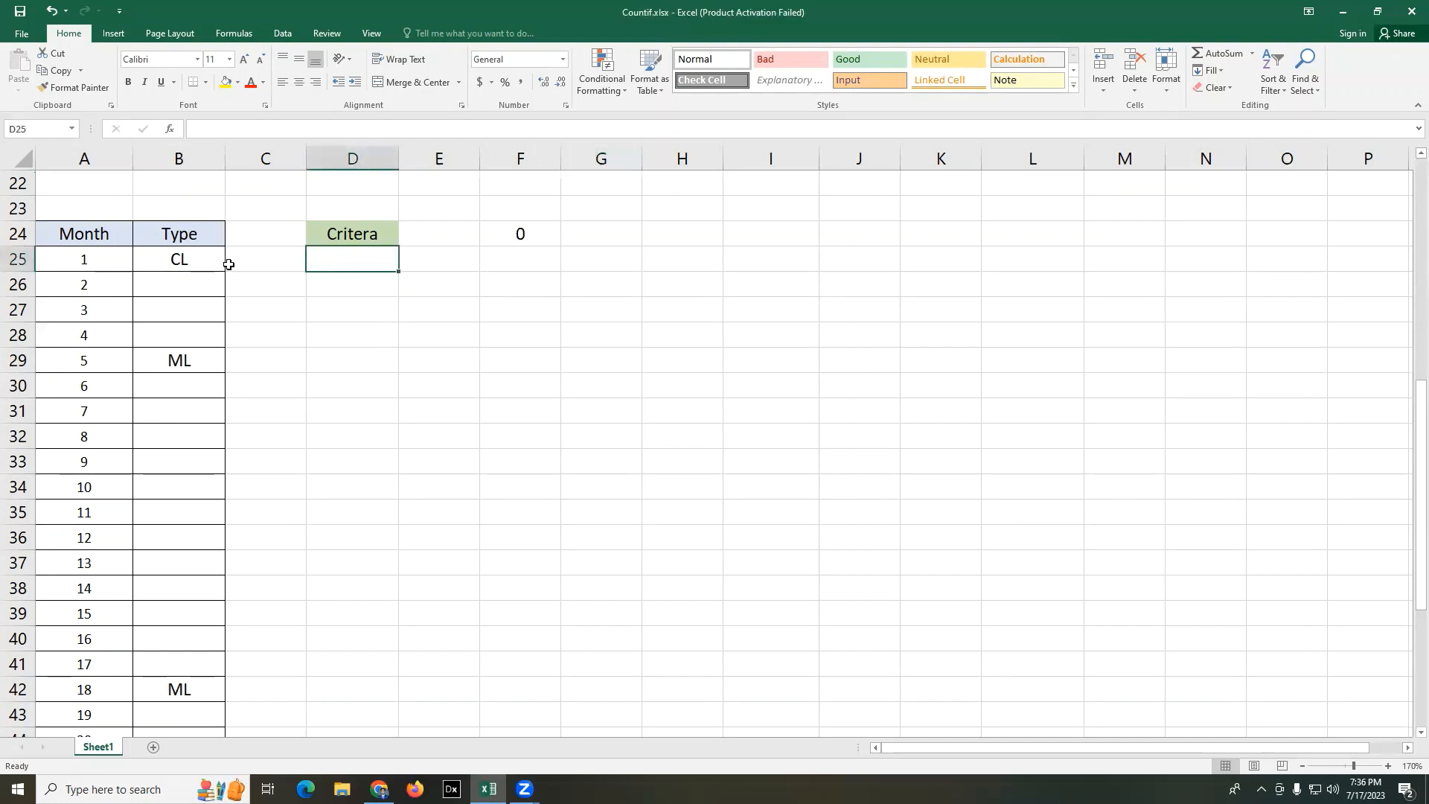
pyautogui.moveTo(200, 258); pyautogui.dragTo(176, 715)
pyautogui.press('Delete')
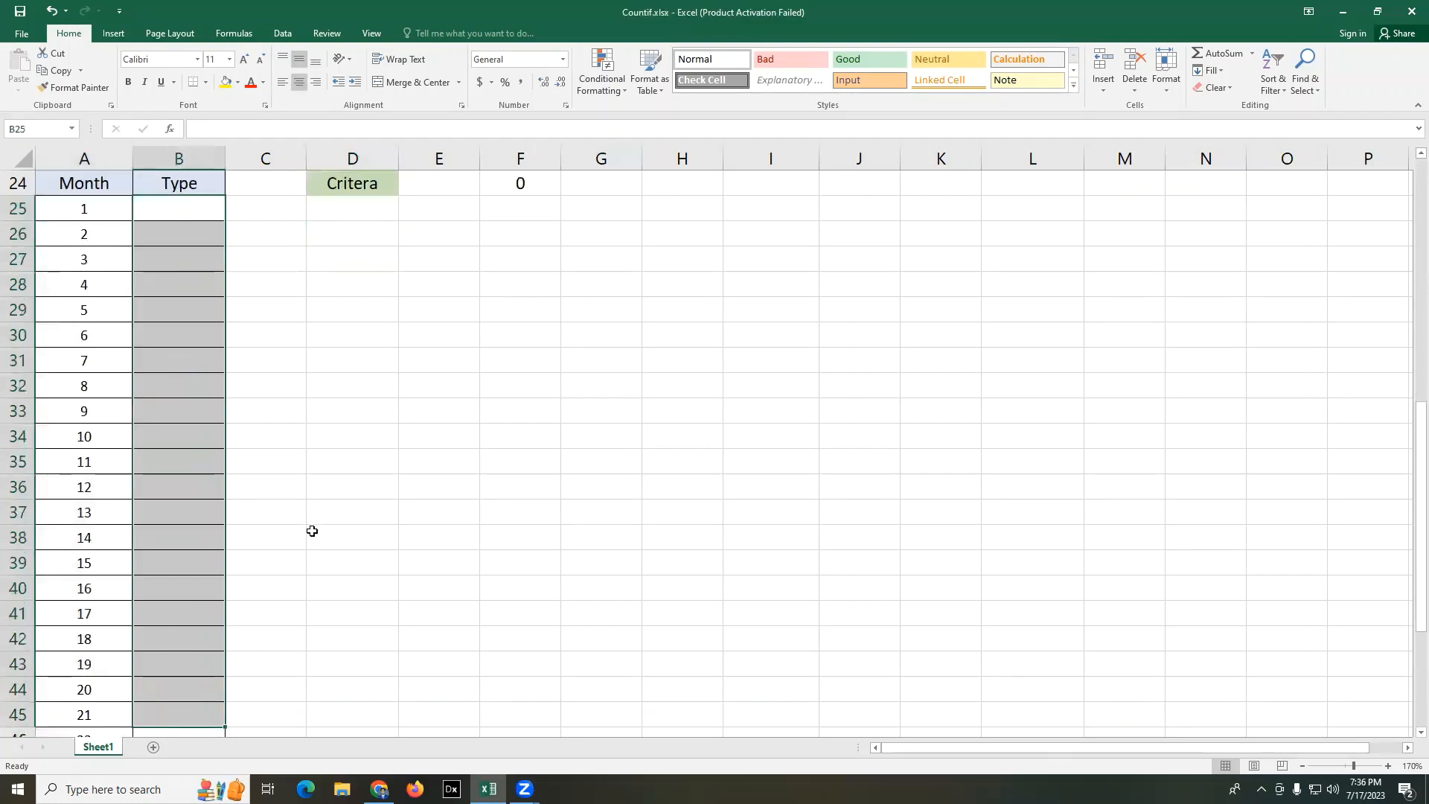
pyautogui.click(431, 478)
pyautogui.scroll(-4, 340, 418)
pyautogui.click(186, 511)
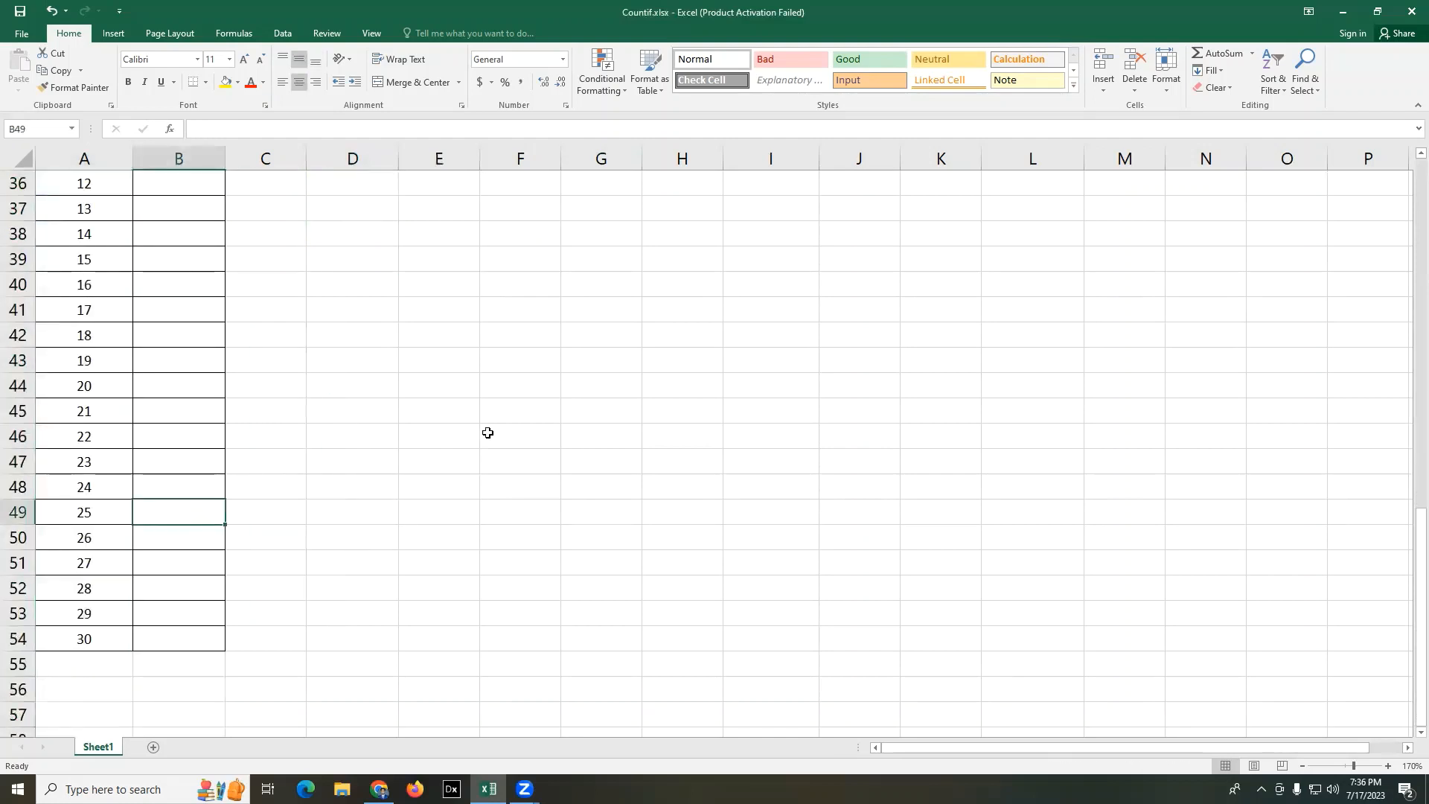
pyautogui.click(508, 426)
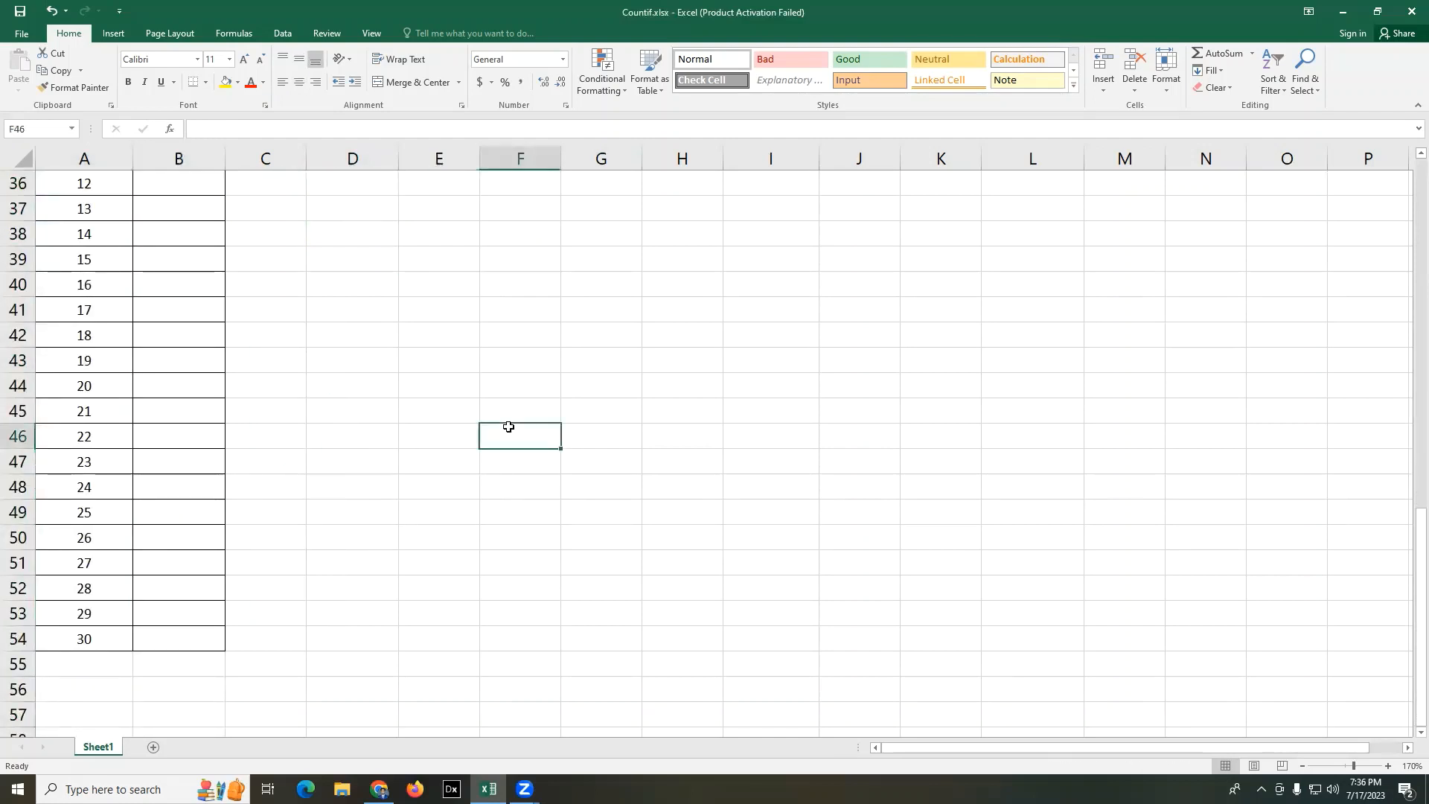
# - Delete the existing COUNTIF formula from cell F24
pyautogui.scroll(3, 508, 426)
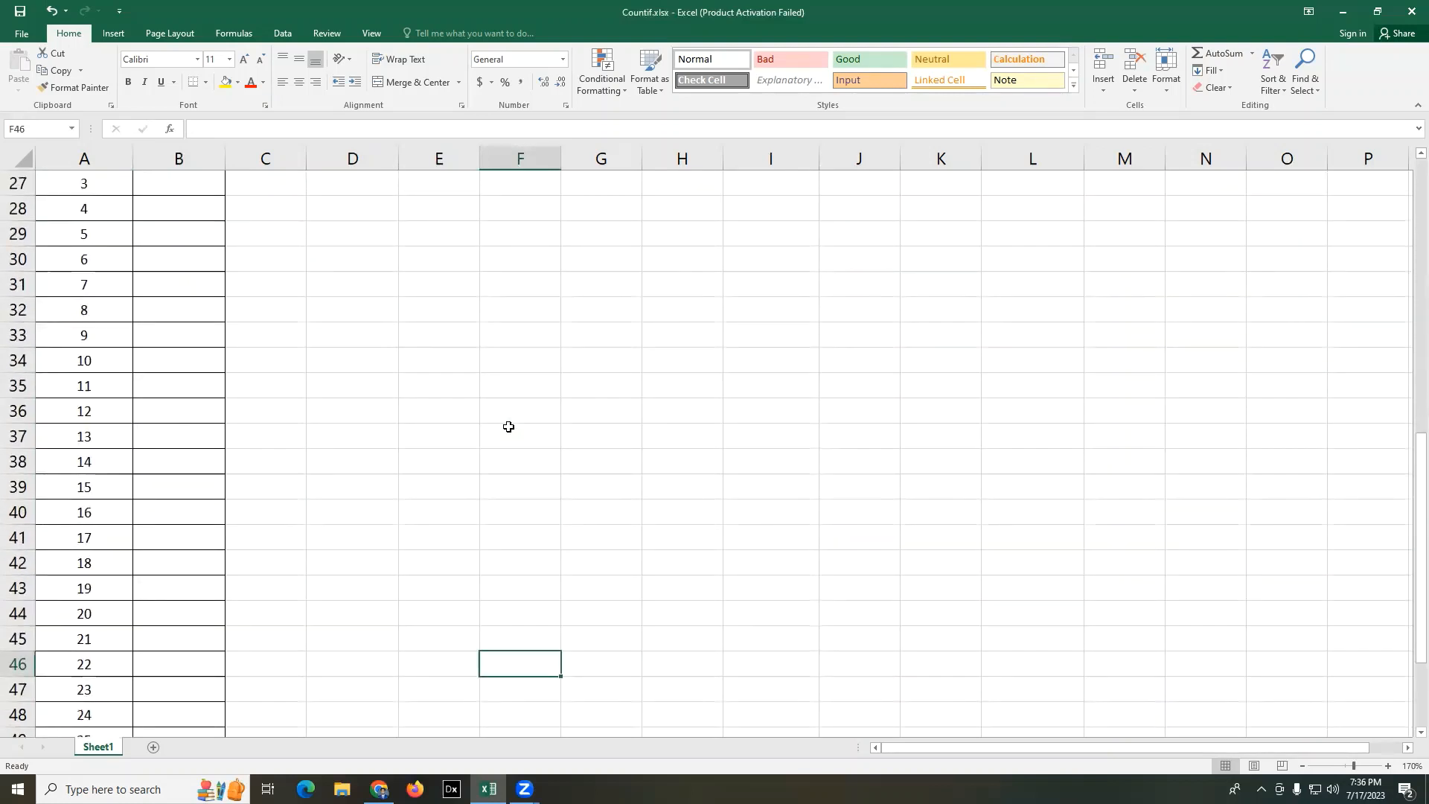
pyautogui.scroll(3, 509, 426)
pyautogui.click(564, 413)
pyautogui.click(537, 334)
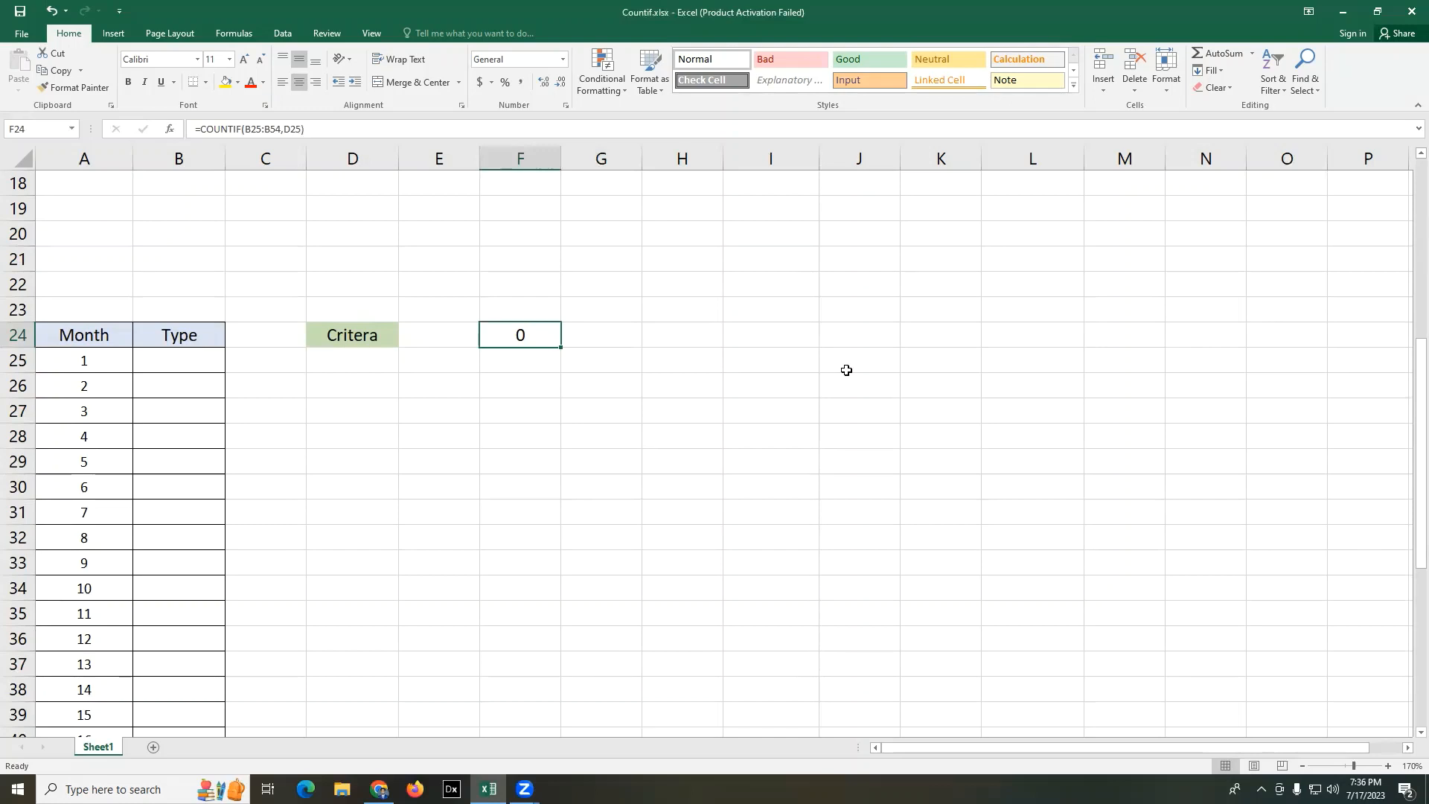
pyautogui.press('Delete')
pyautogui.click(714, 408)
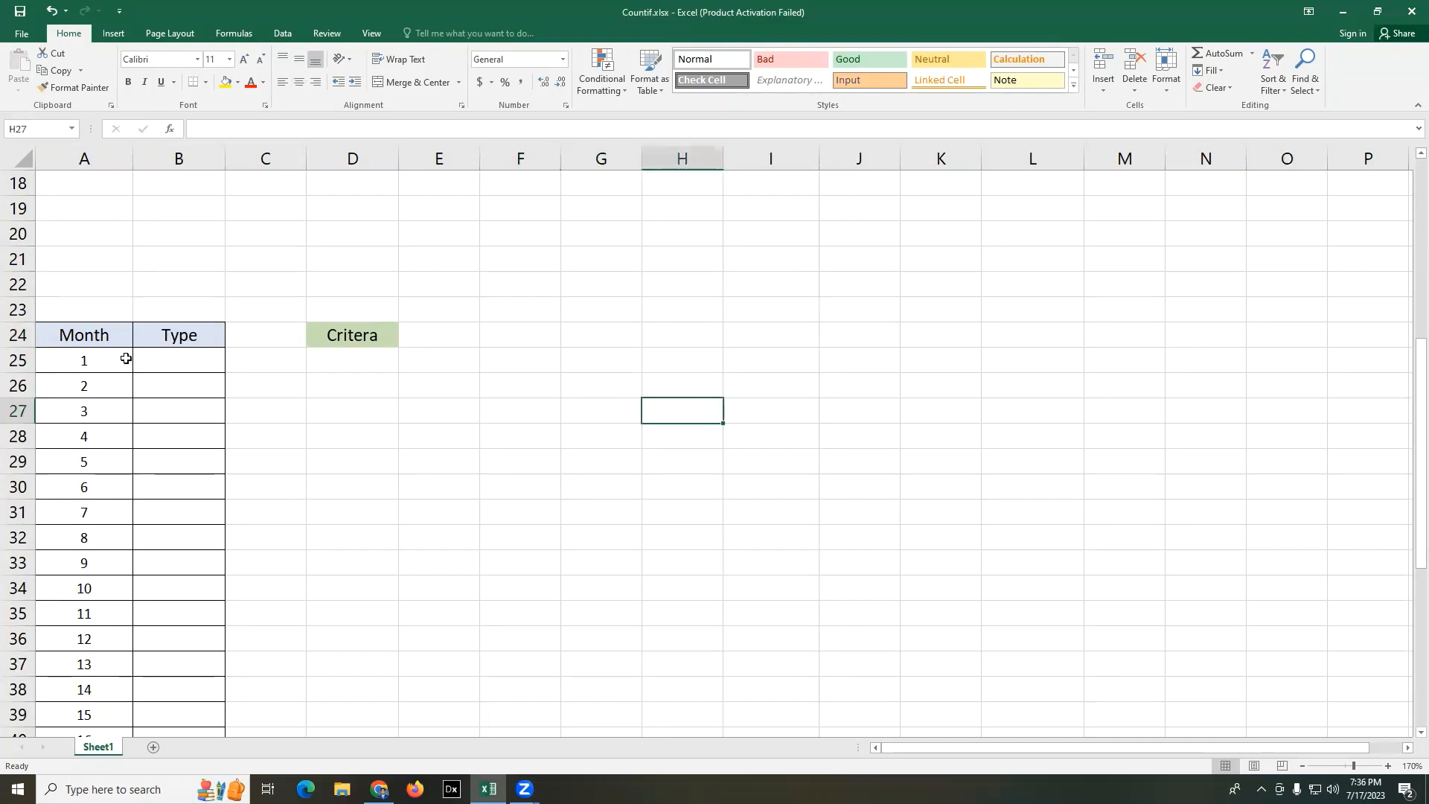
# - Enter CL for month 1 in B25 and ML for month 11 in B35 of the Type column
pyautogui.click(181, 358)
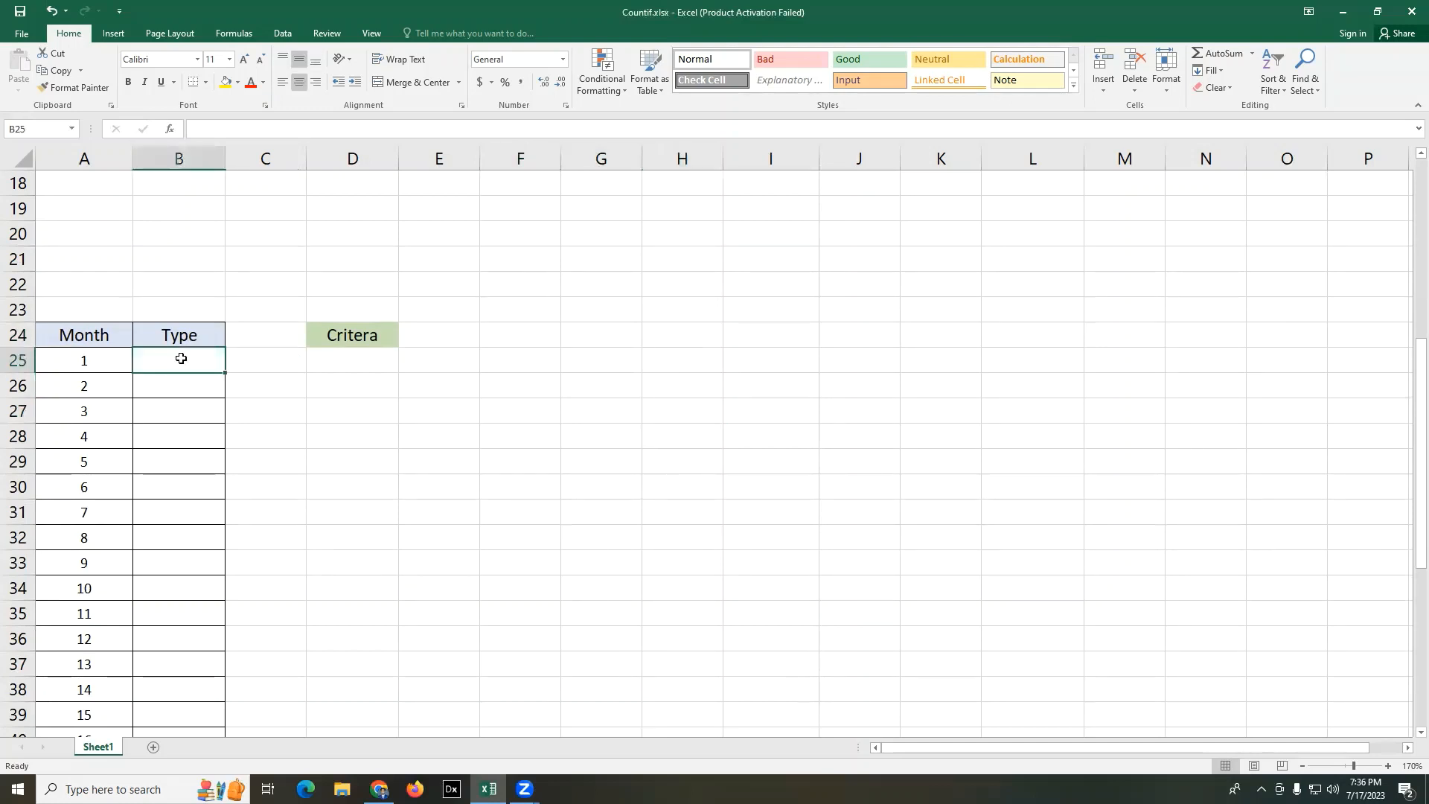
pyautogui.write('CL')
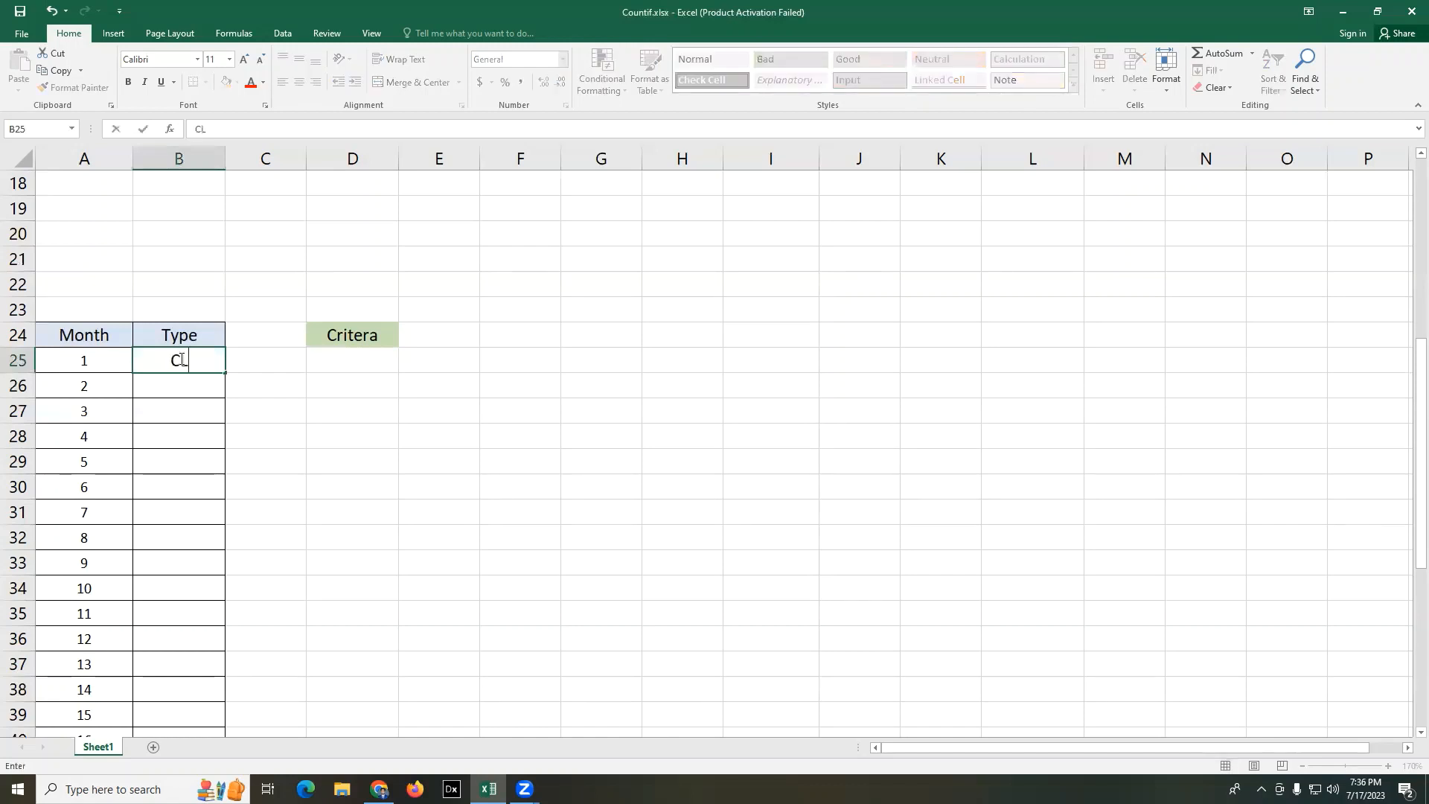
pyautogui.press('Return')
pyautogui.scroll(-3, 179, 360)
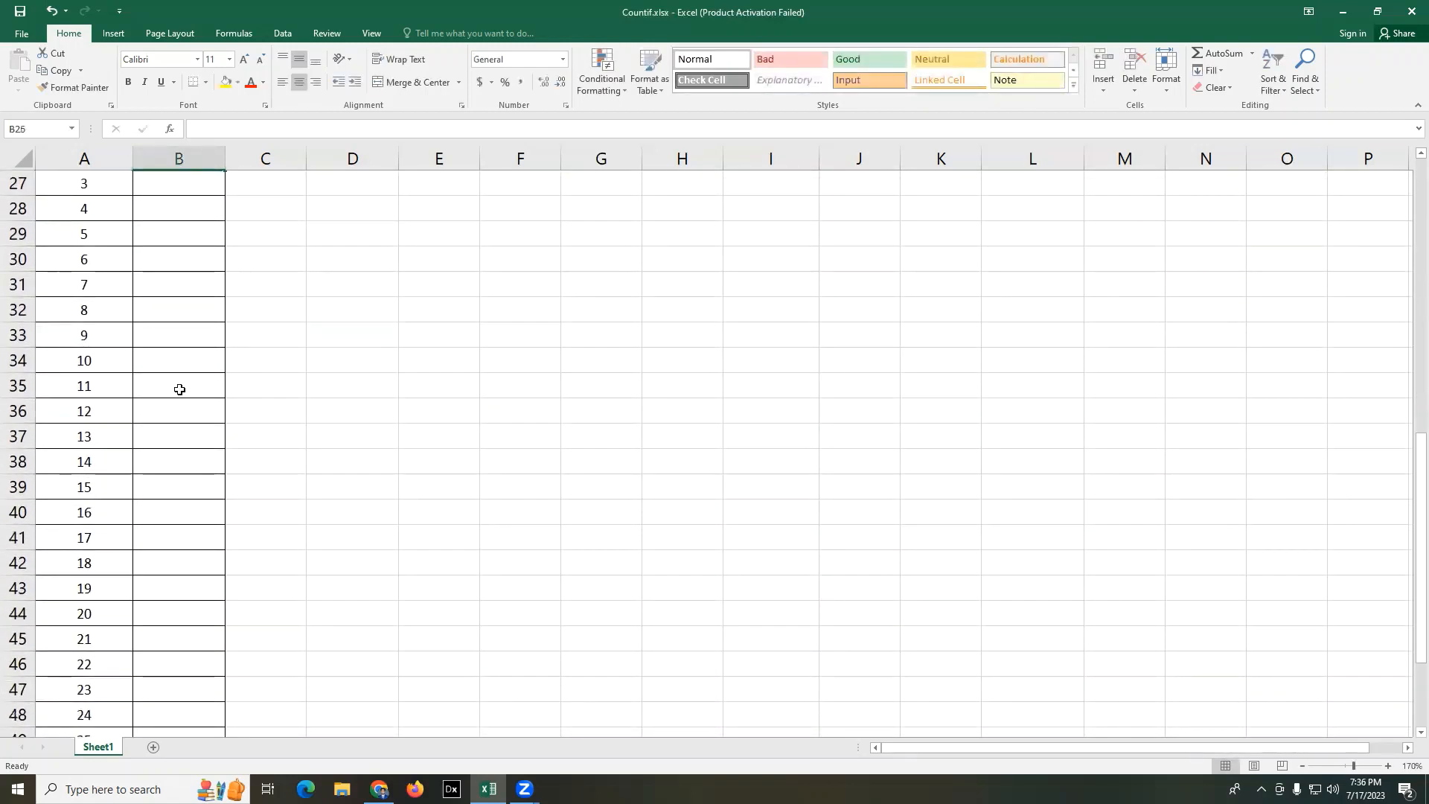
pyautogui.click(179, 389)
pyautogui.write('ML')
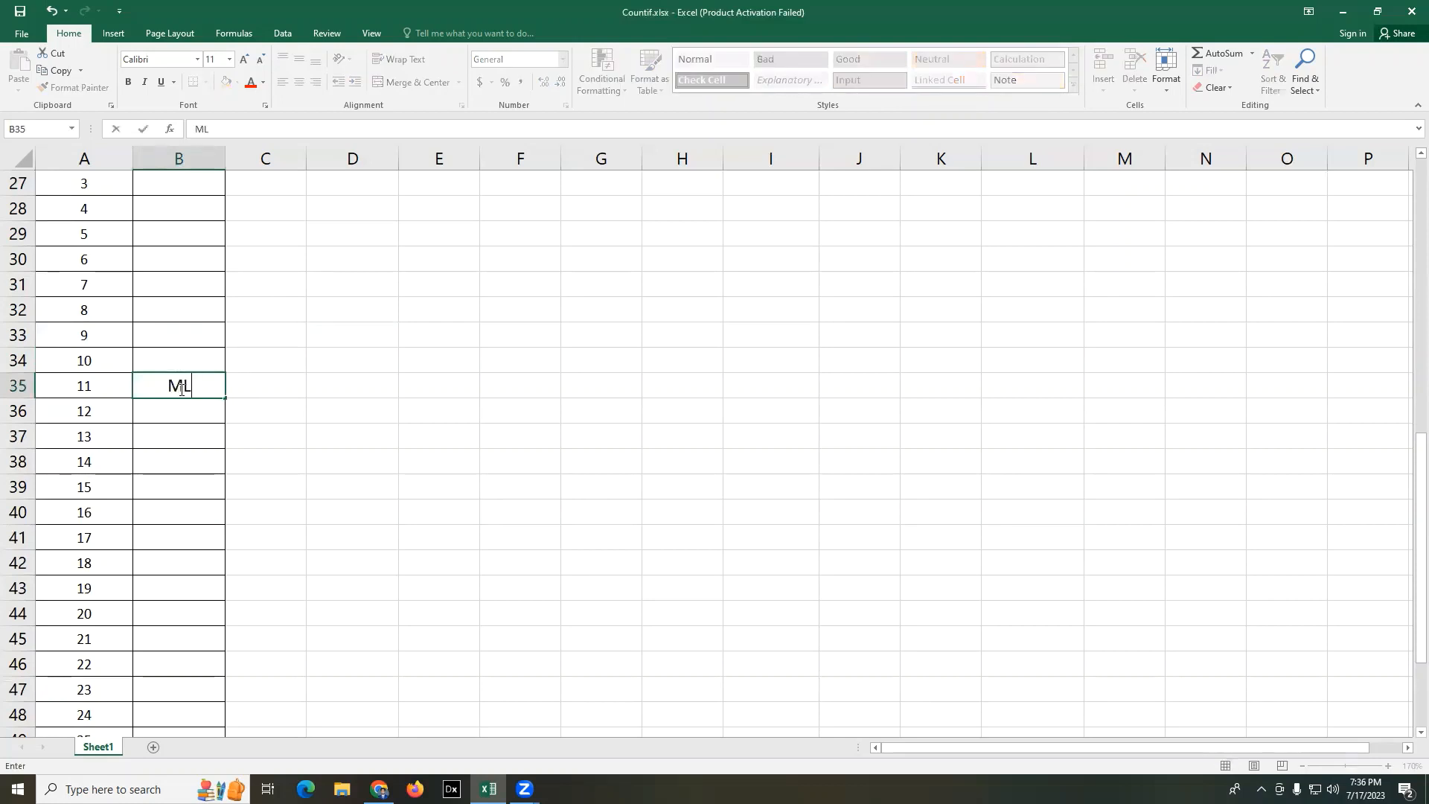
pyautogui.press('Return')
# - Enter EL for months 19, 20 and 21 in cells B43:B45 of the Type column
pyautogui.scroll(-2, 179, 387)
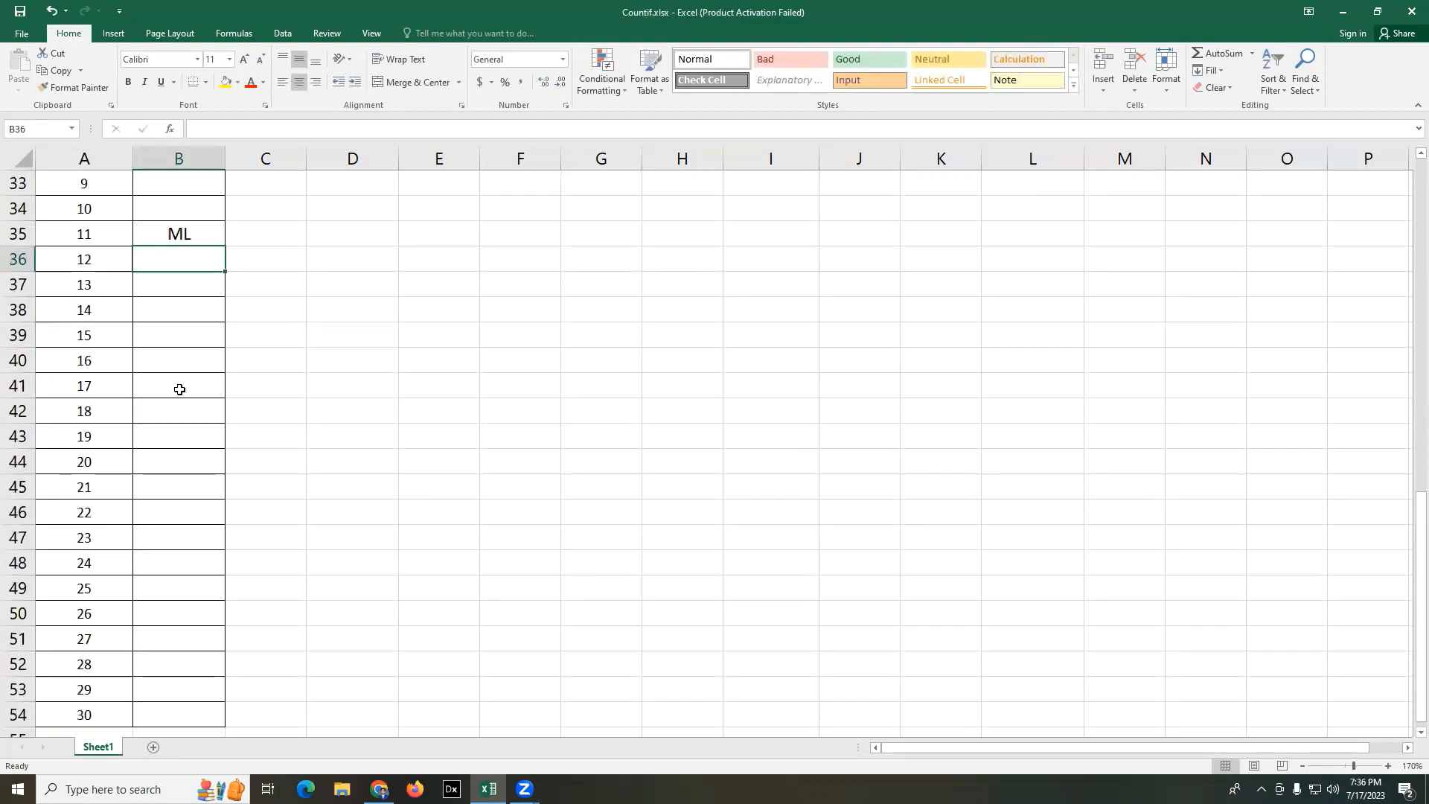
pyautogui.click(160, 431)
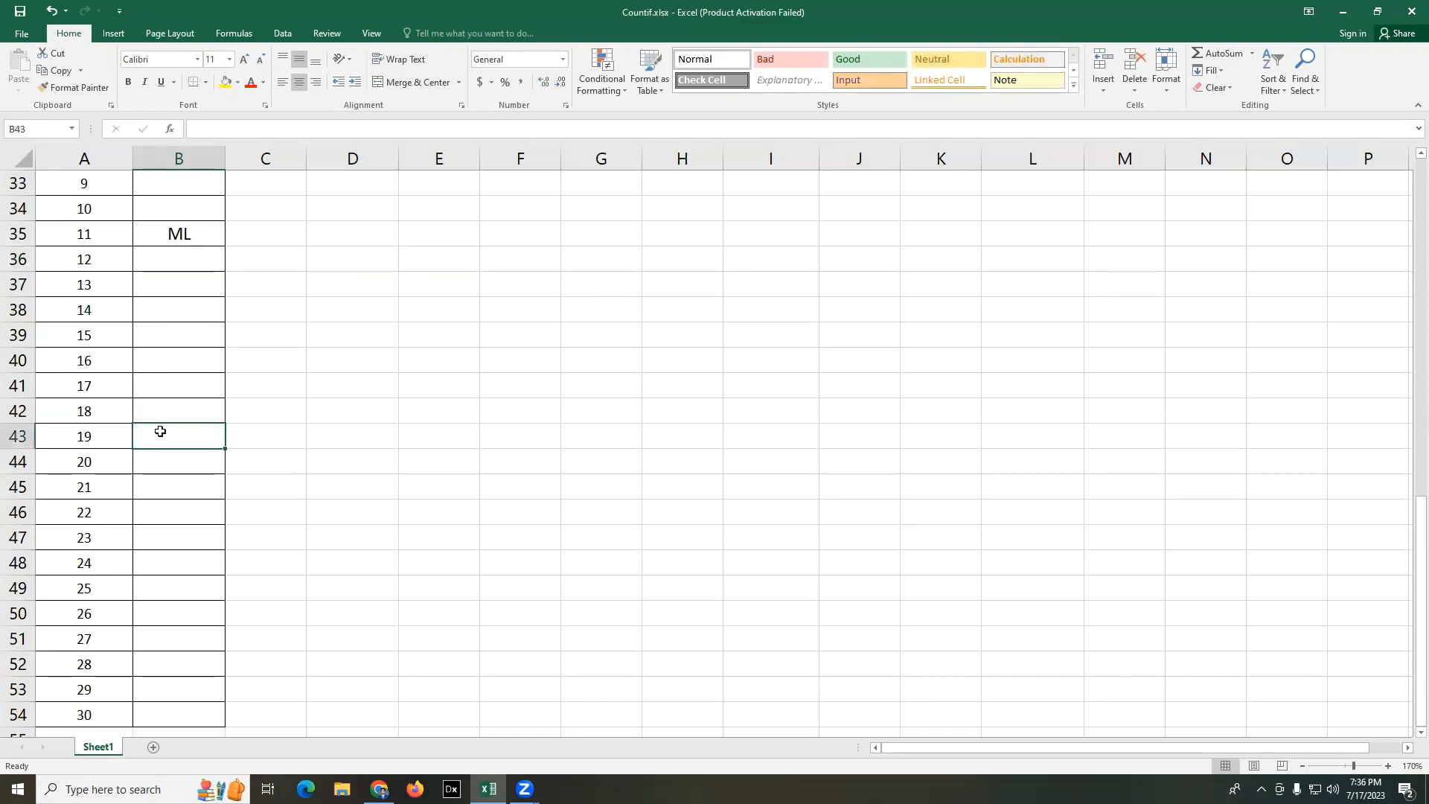
pyautogui.write('EL')
pyautogui.press('Return')
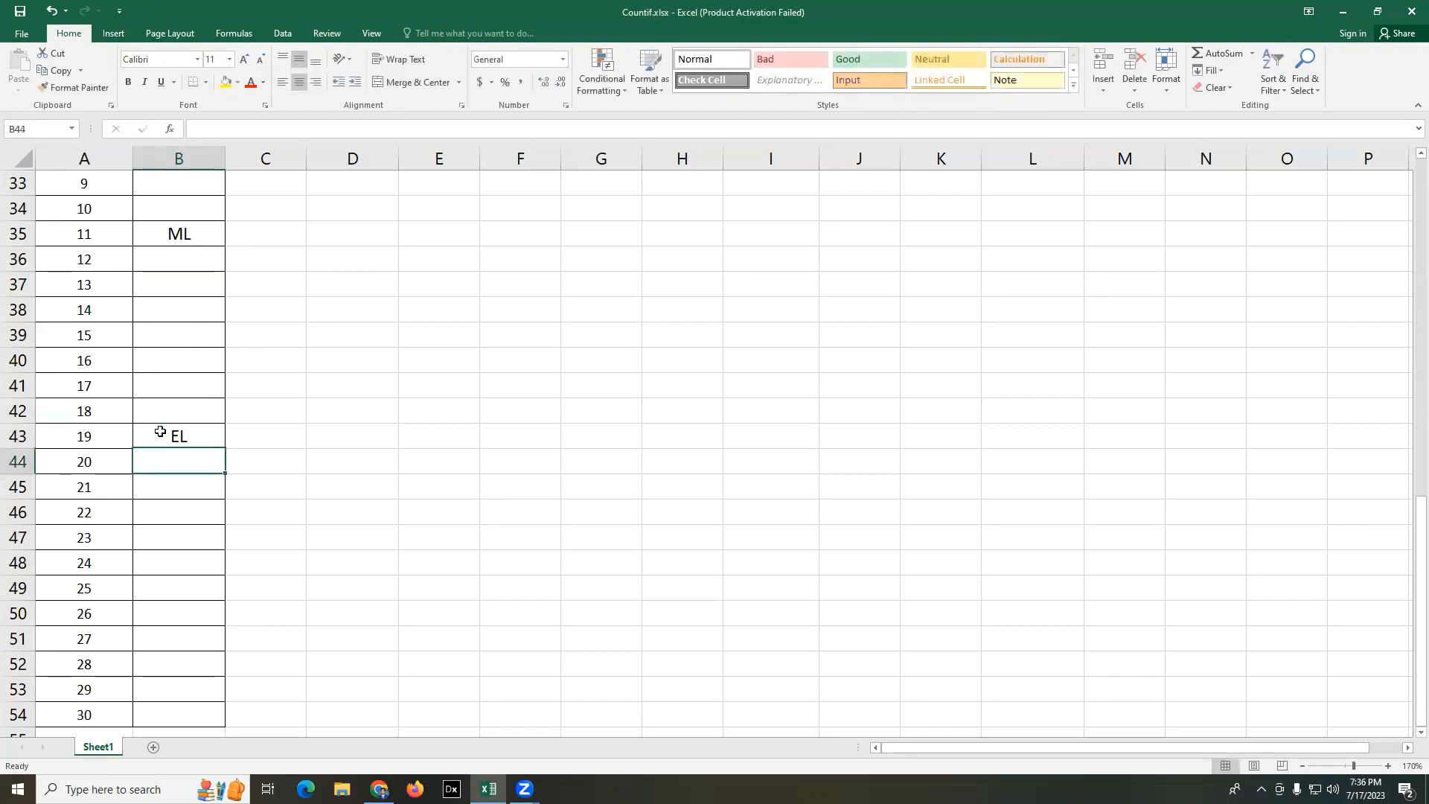
pyautogui.write('EL')
pyautogui.press('Return')
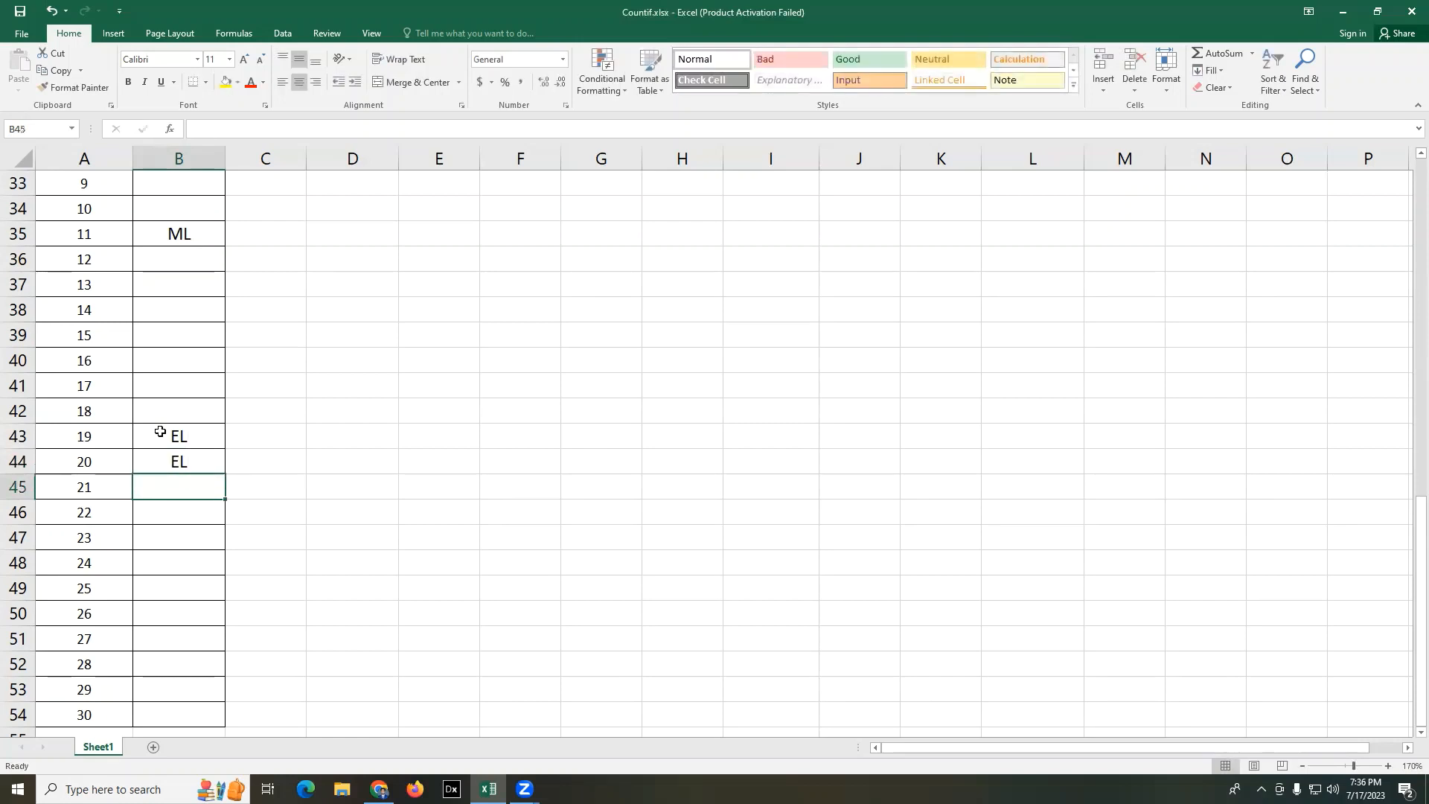
pyautogui.write('EL')
pyautogui.press('Return')
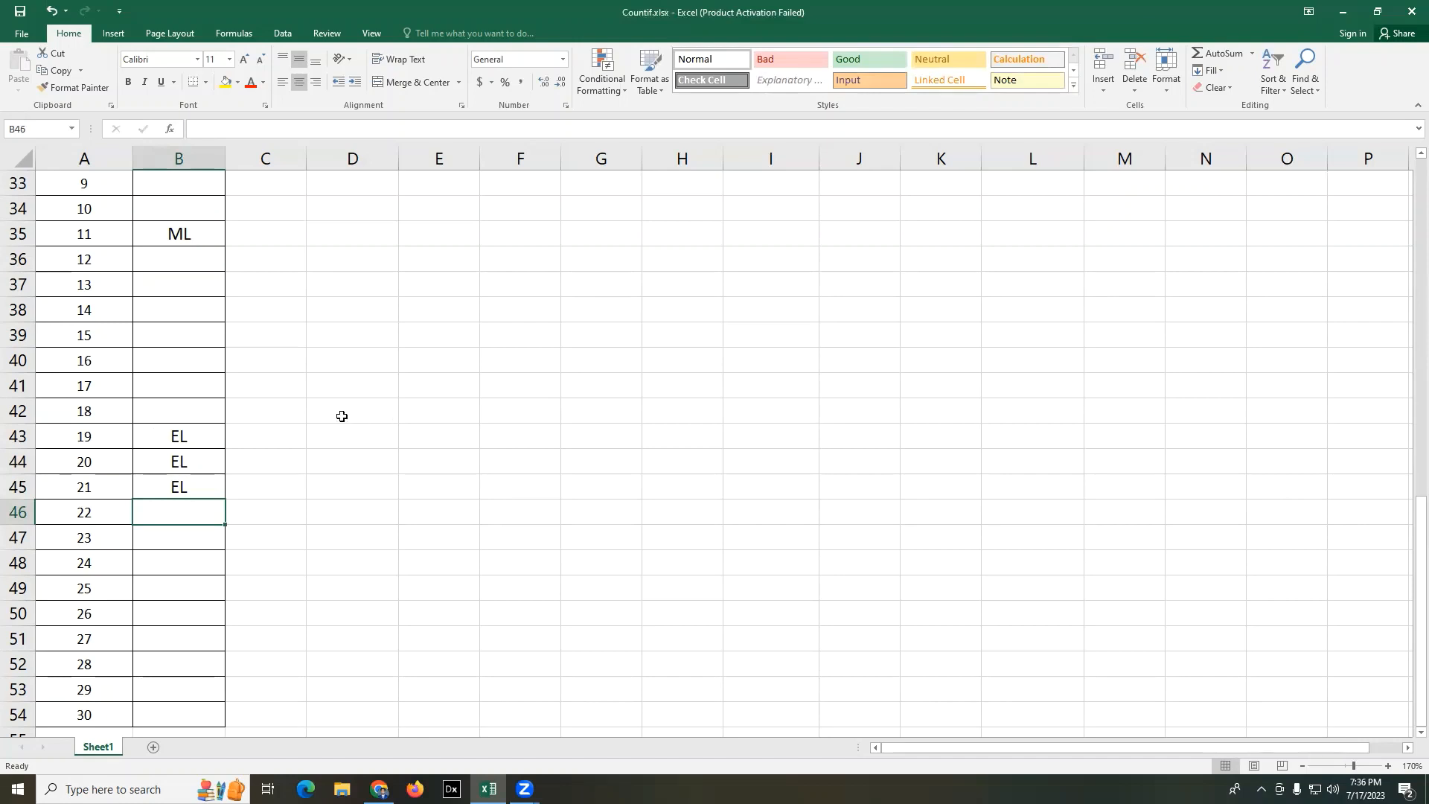
# - Enter EL as the criterion in cell D25 beside the Month table
pyautogui.scroll(2, 341, 414)
pyautogui.scroll(2, 490, 431)
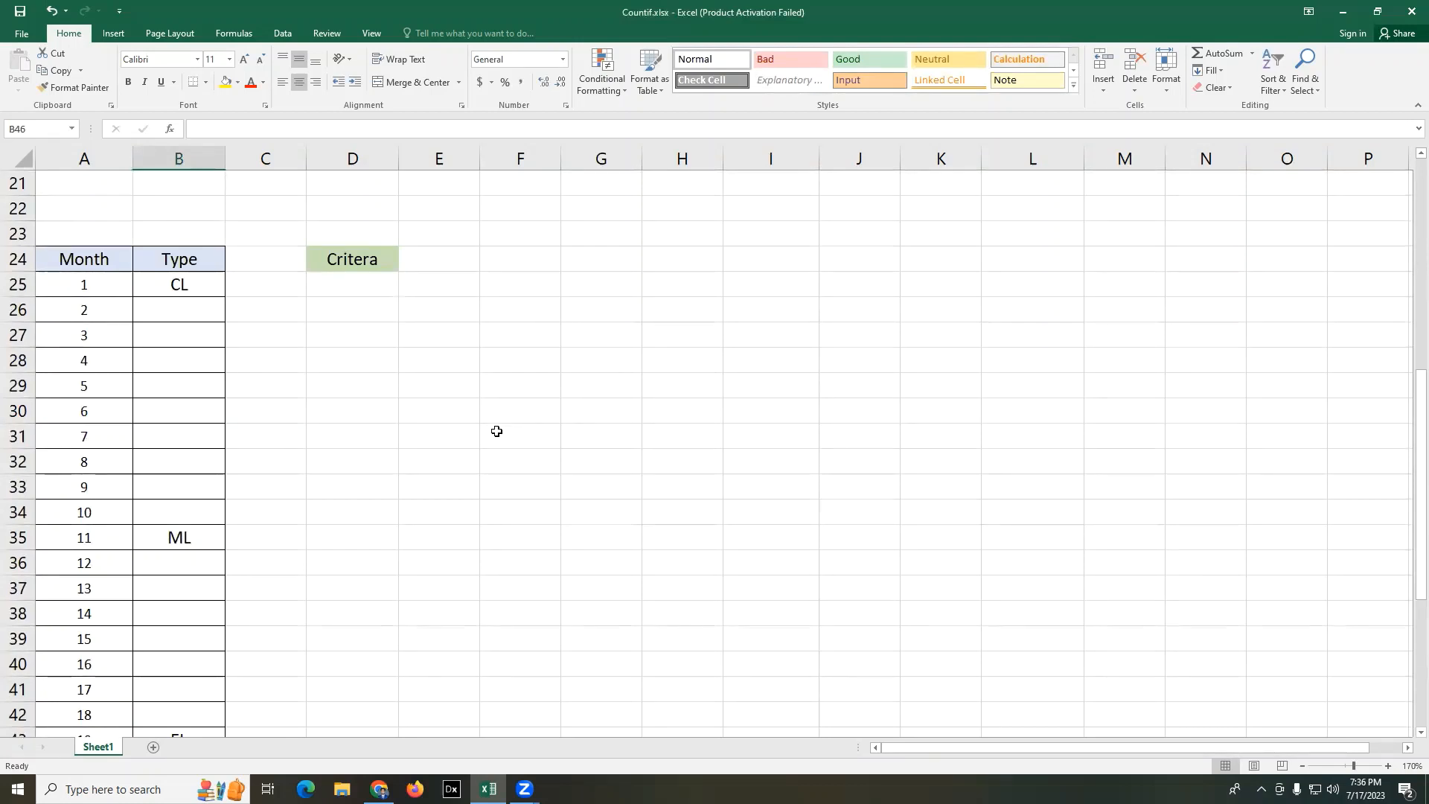
pyautogui.click(659, 384)
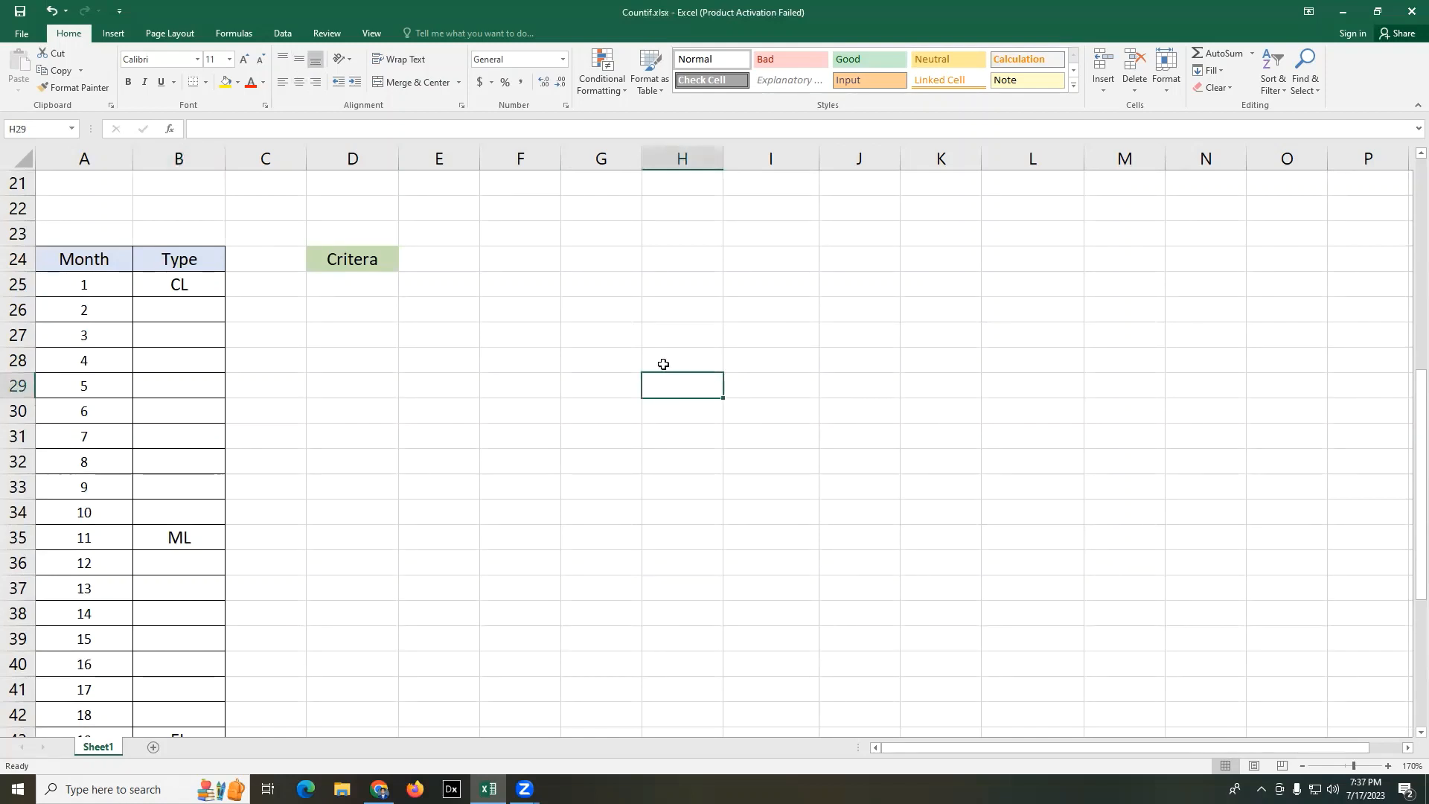
pyautogui.scroll(-3, 356, 402)
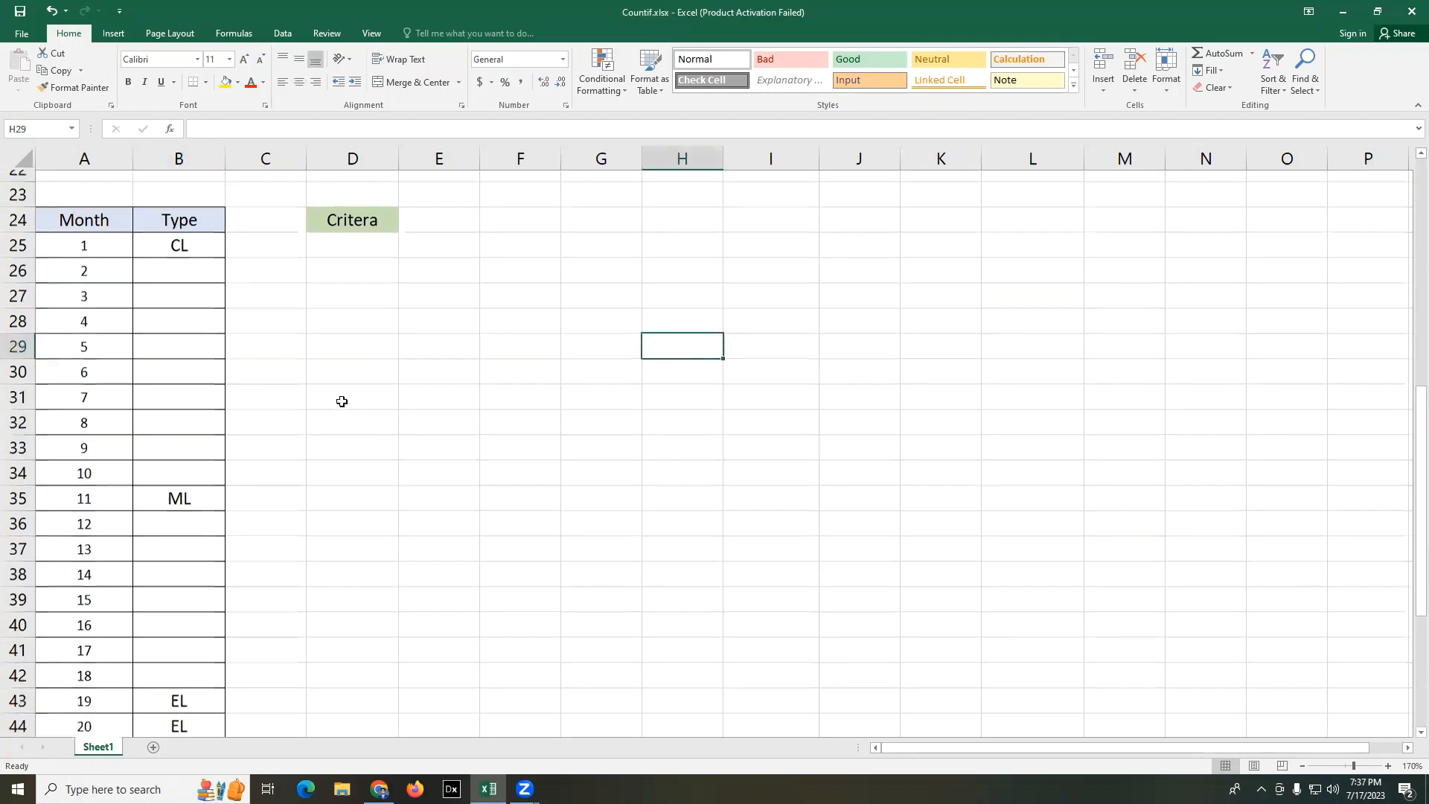
pyautogui.scroll(4, 318, 414)
pyautogui.click(352, 356)
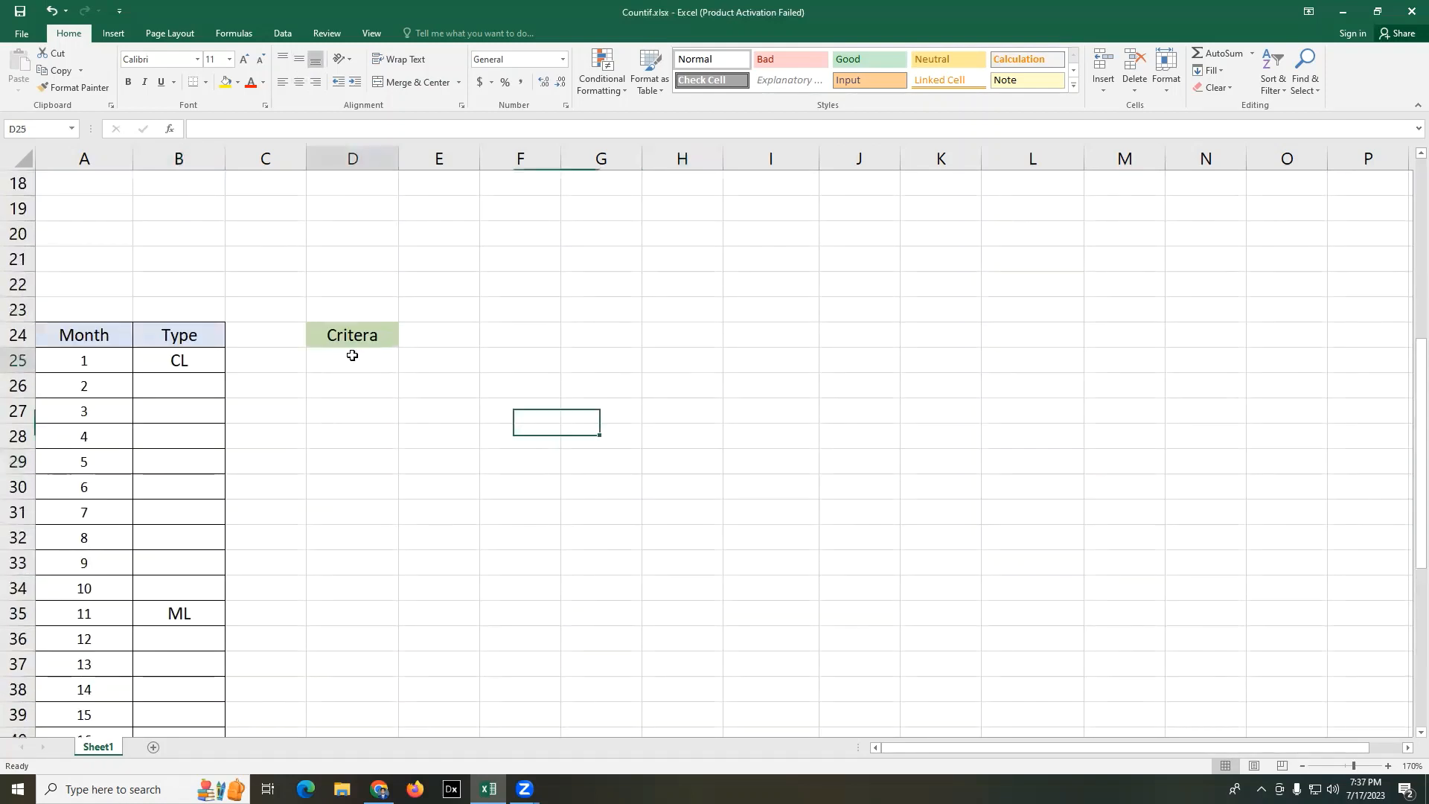
pyautogui.write('EL')
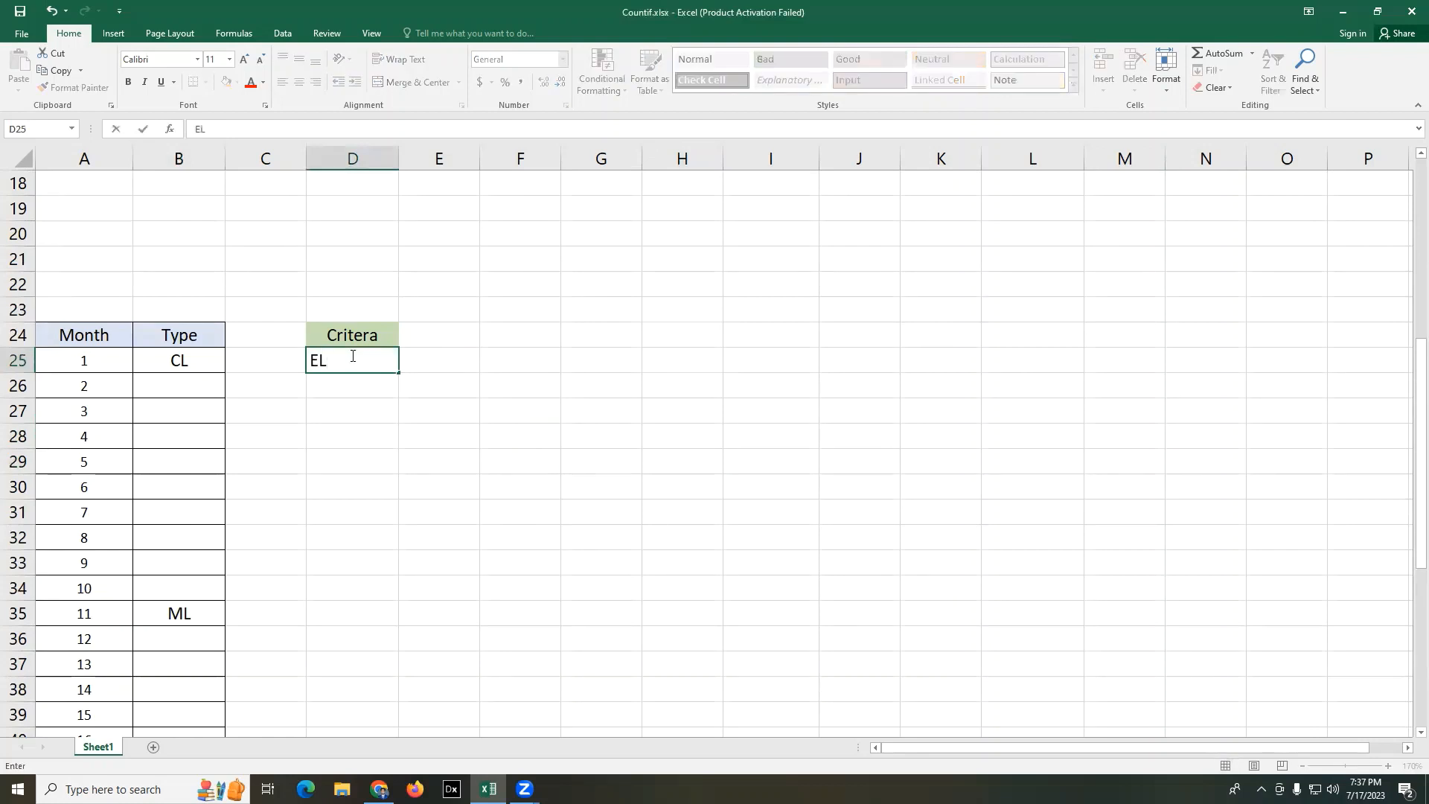
pyautogui.click(494, 405)
# - Start a COUNTIF formula in F24 with the Type column entries B25:B54 as its range
pyautogui.click(531, 335)
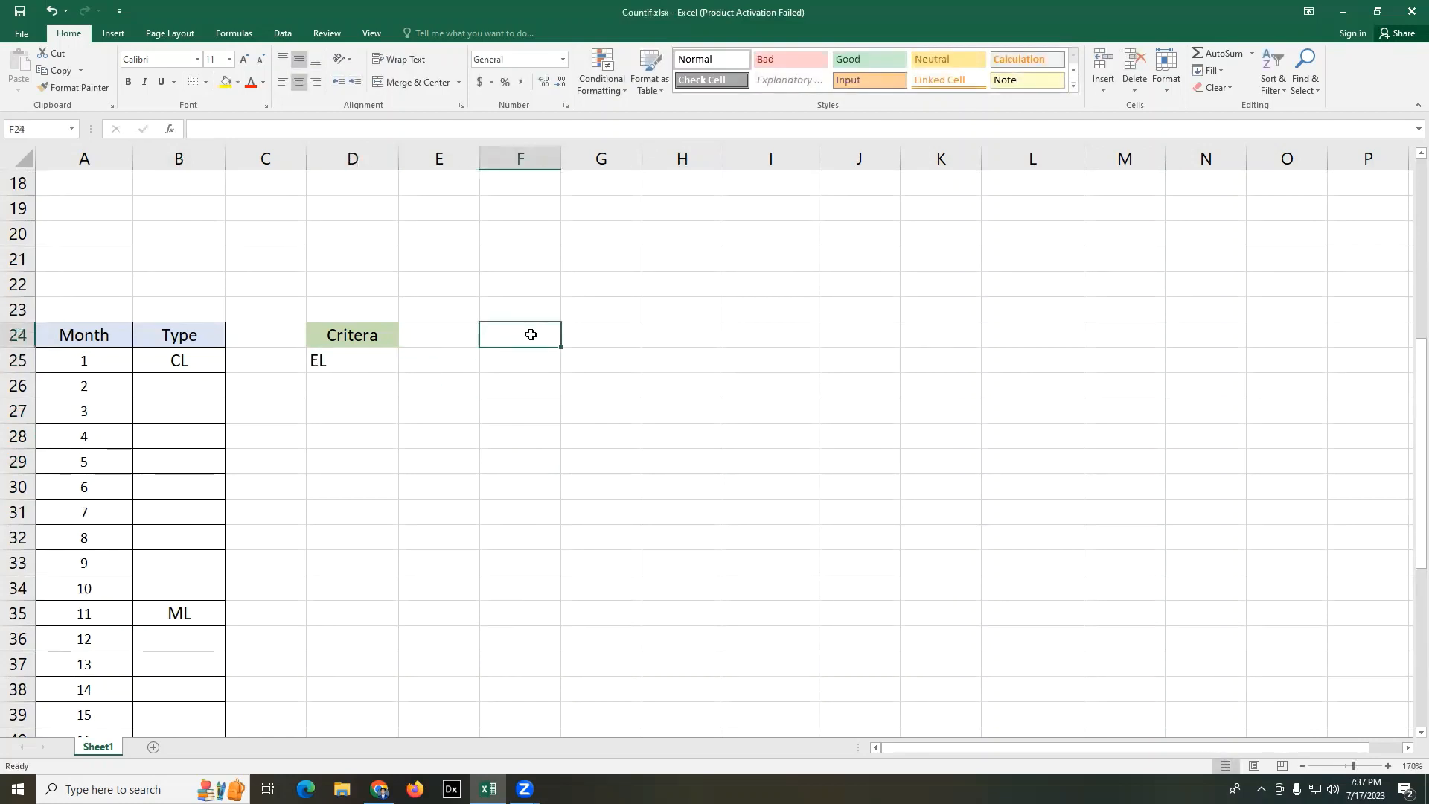
pyautogui.write('=')
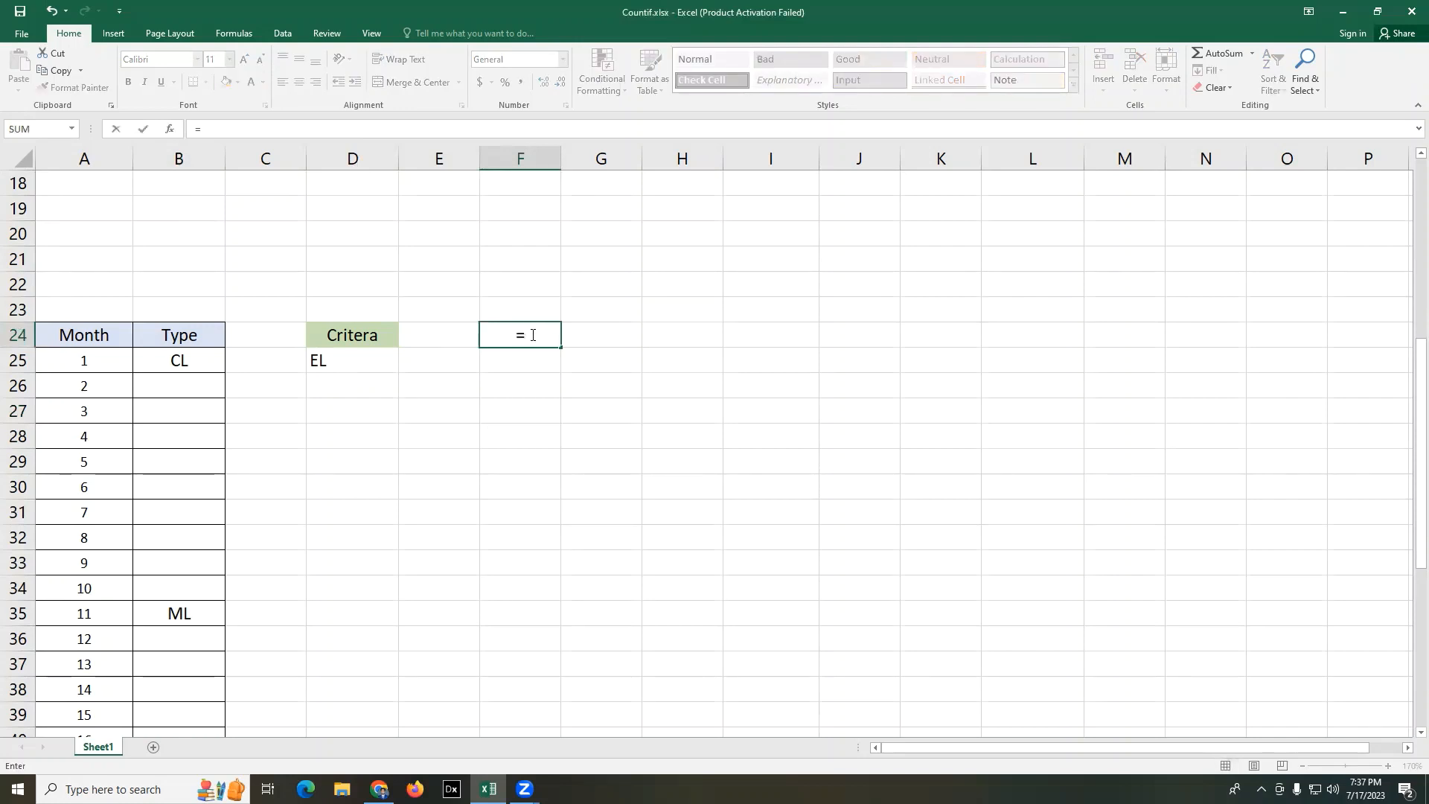
pyautogui.write('COUNT')
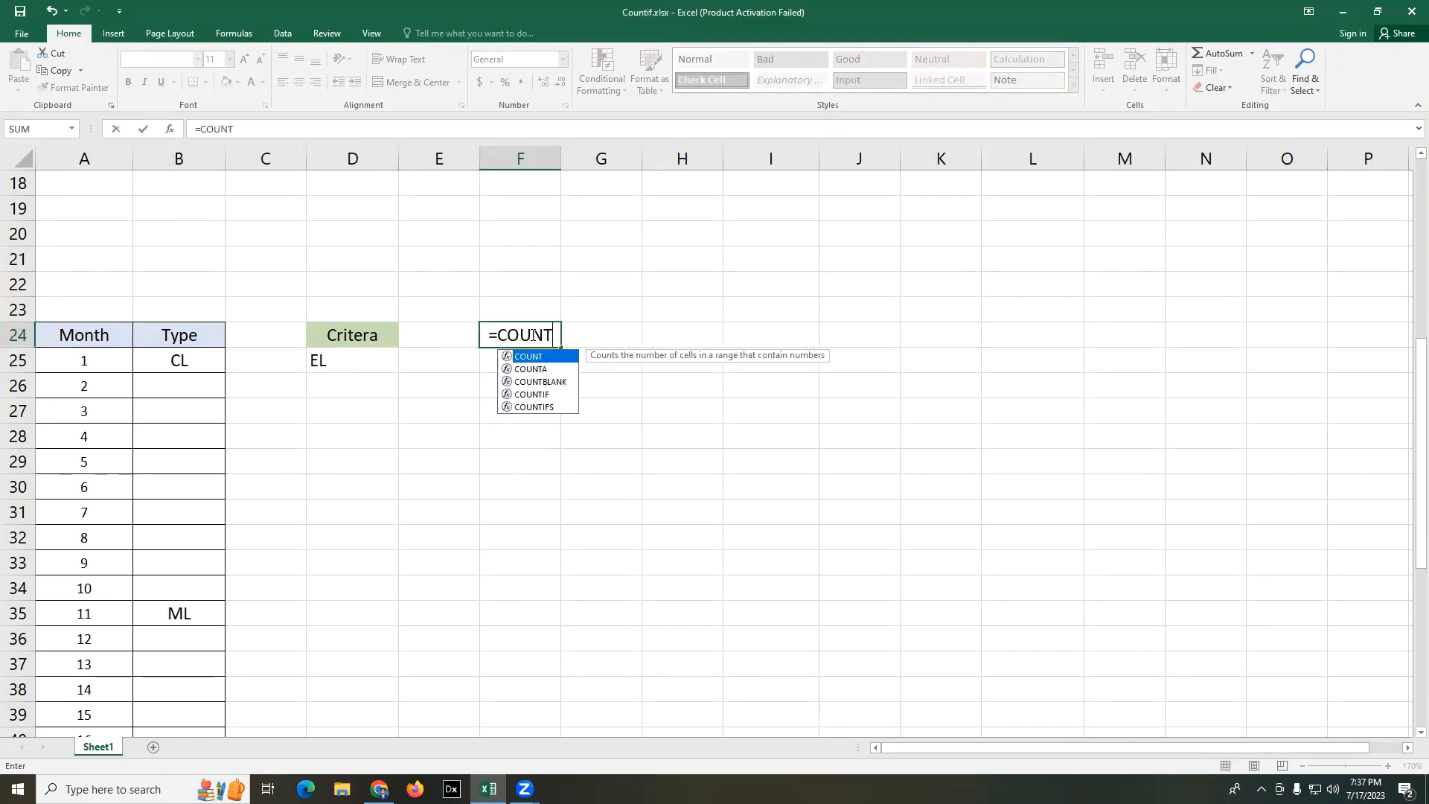
pyautogui.write('IF')
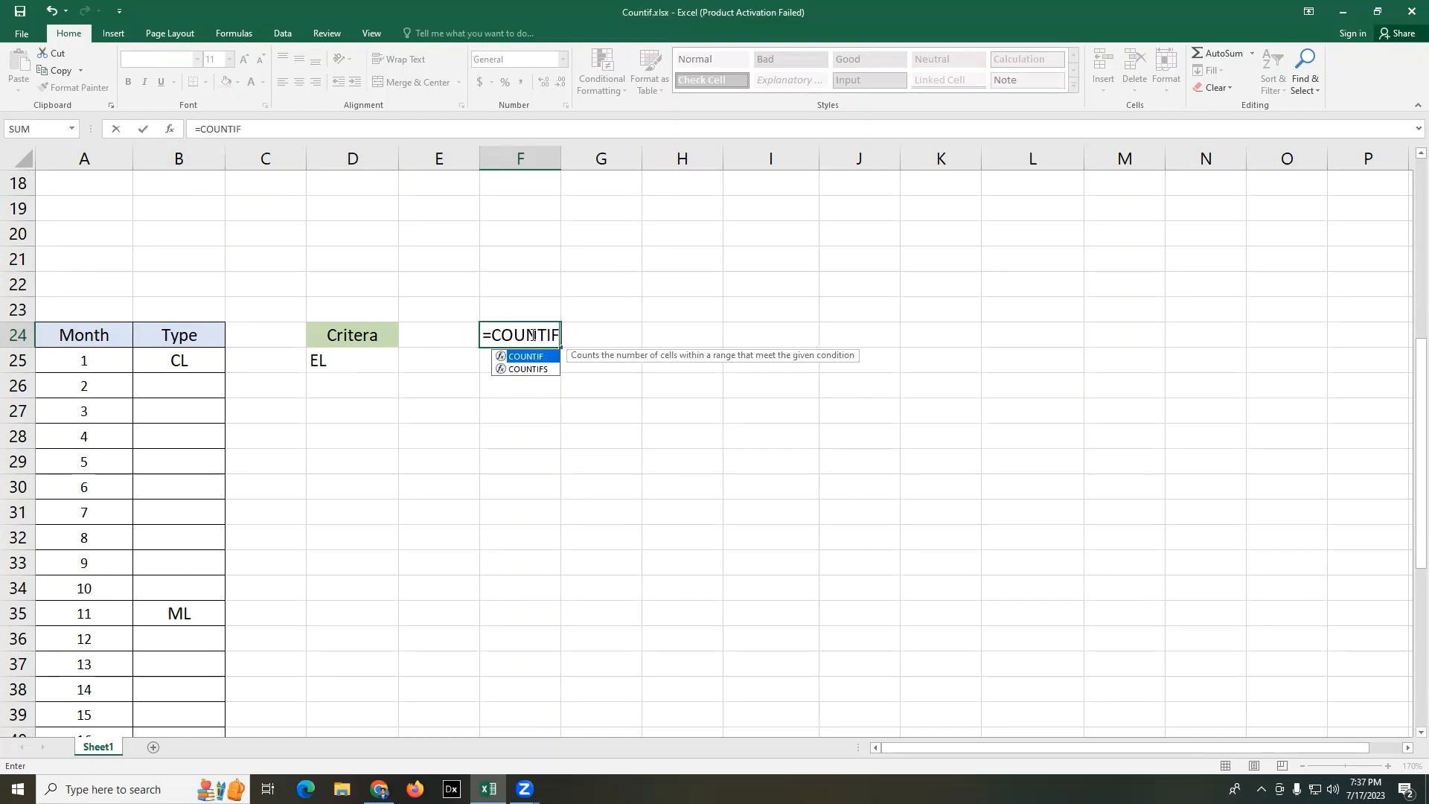
pyautogui.write('(')
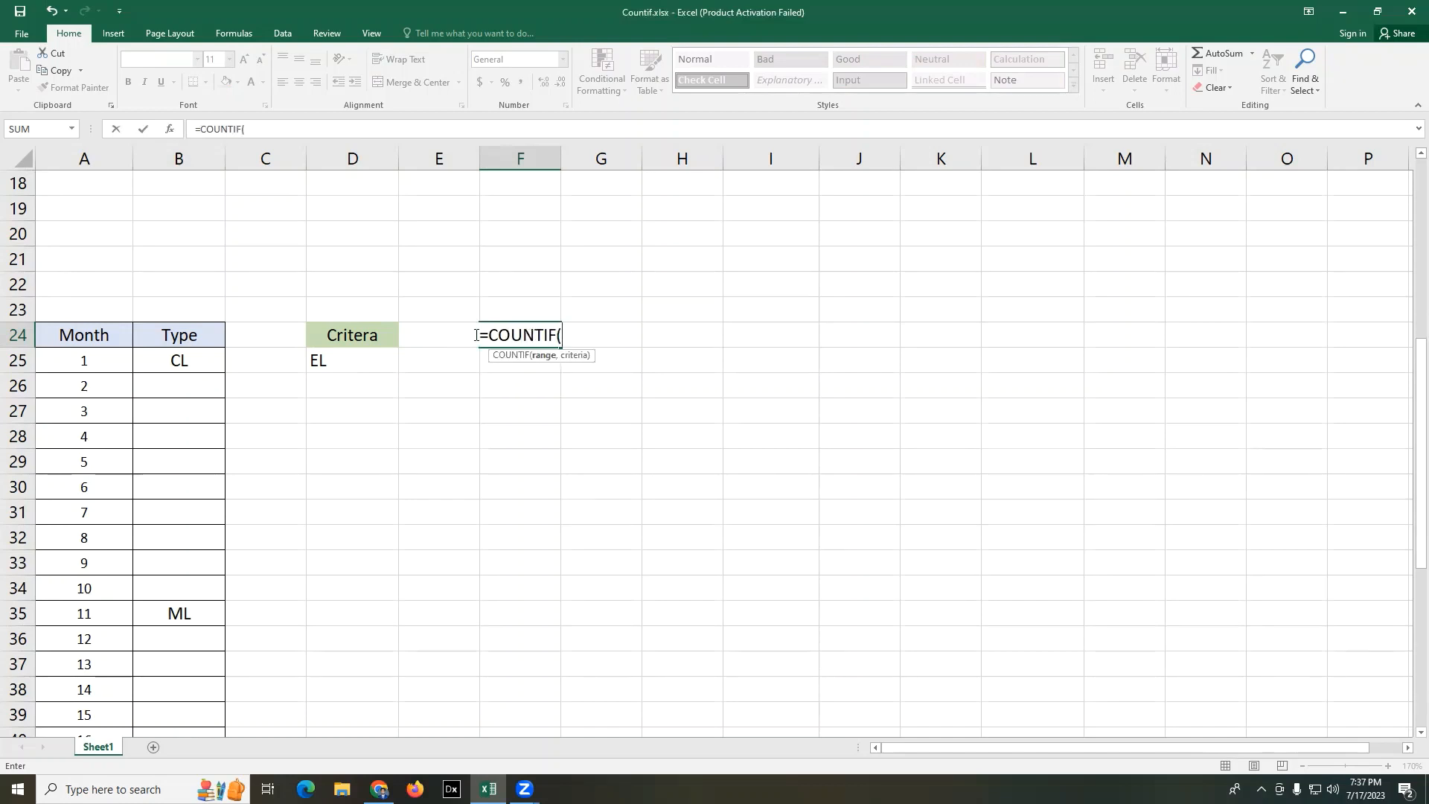
pyautogui.scroll(-2, 364, 335)
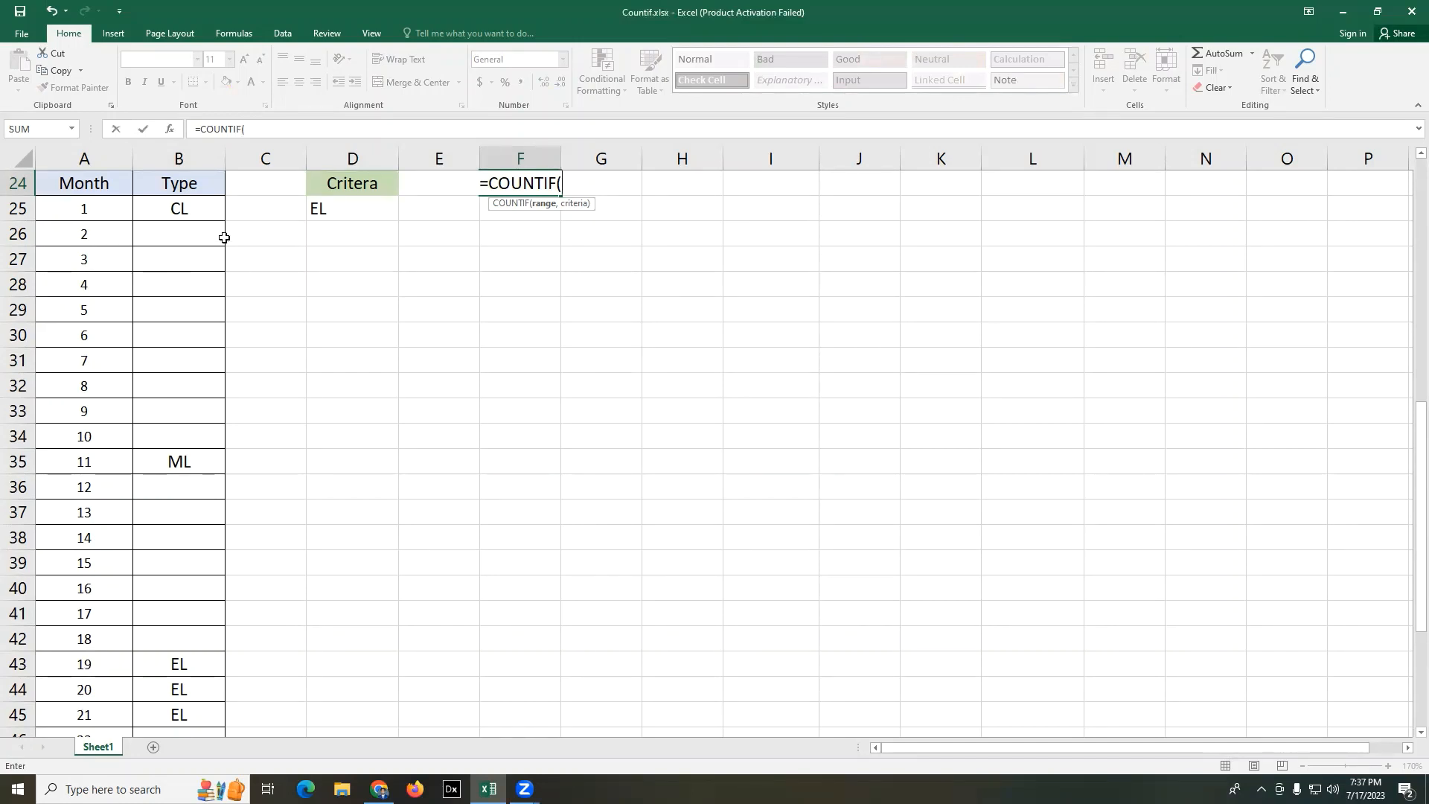
pyautogui.moveTo(147, 201); pyautogui.dragTo(191, 692)
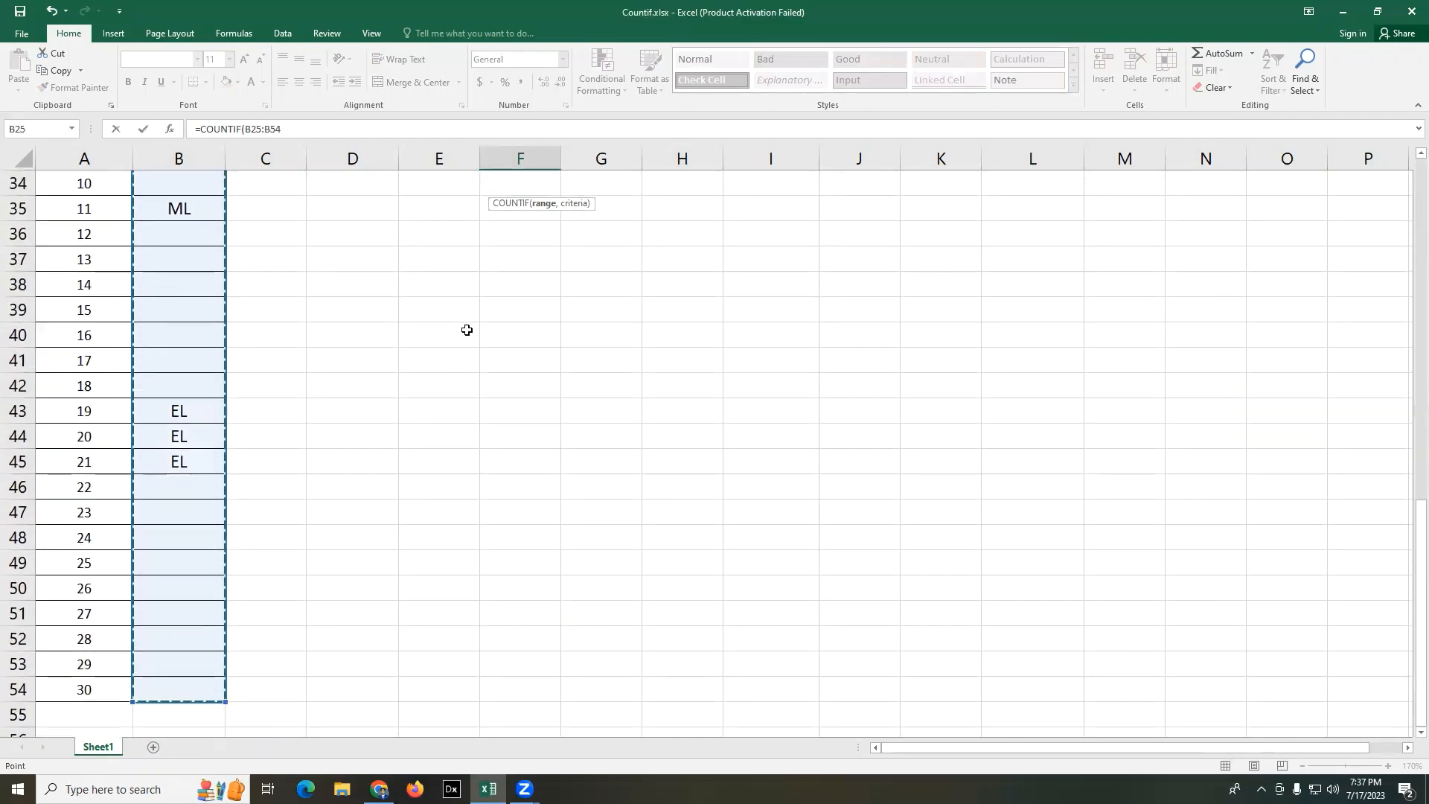
pyautogui.scroll(10, 466, 328)
pyautogui.scroll(-4, 584, 484)
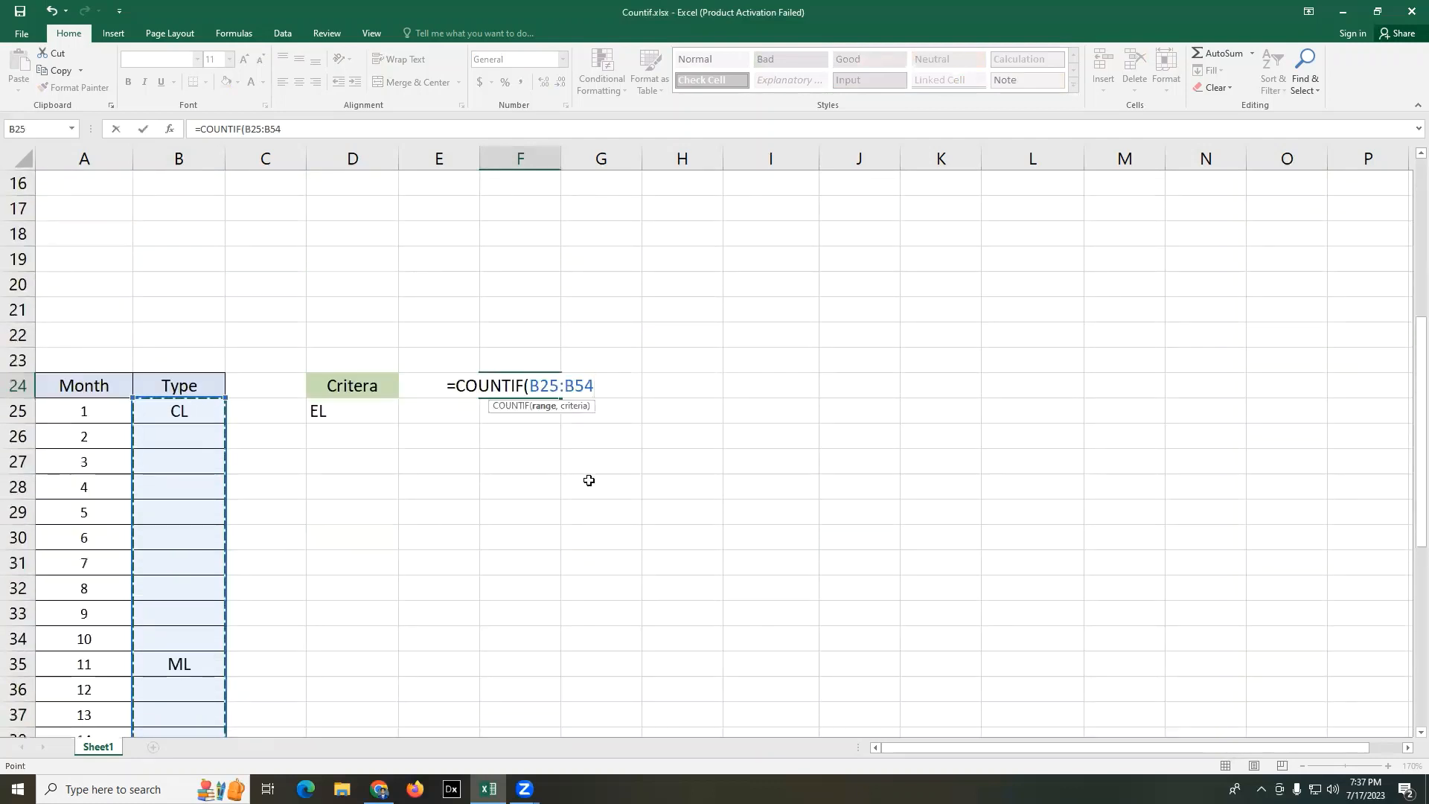
# - Complete the COUNTIF formula in F24 with cell D25 as its criterion
pyautogui.write(',')
pyautogui.click(337, 410)
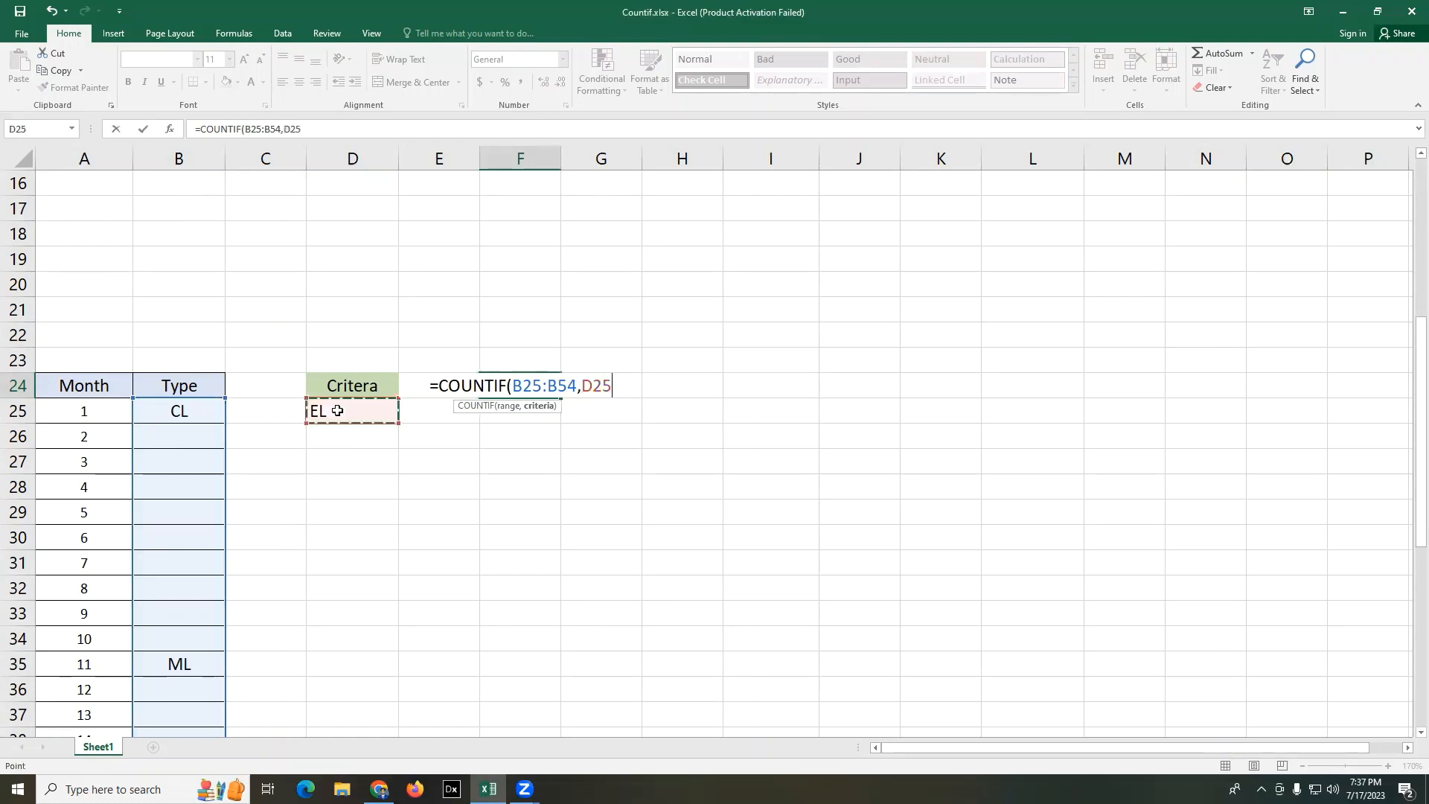
pyautogui.write(')')
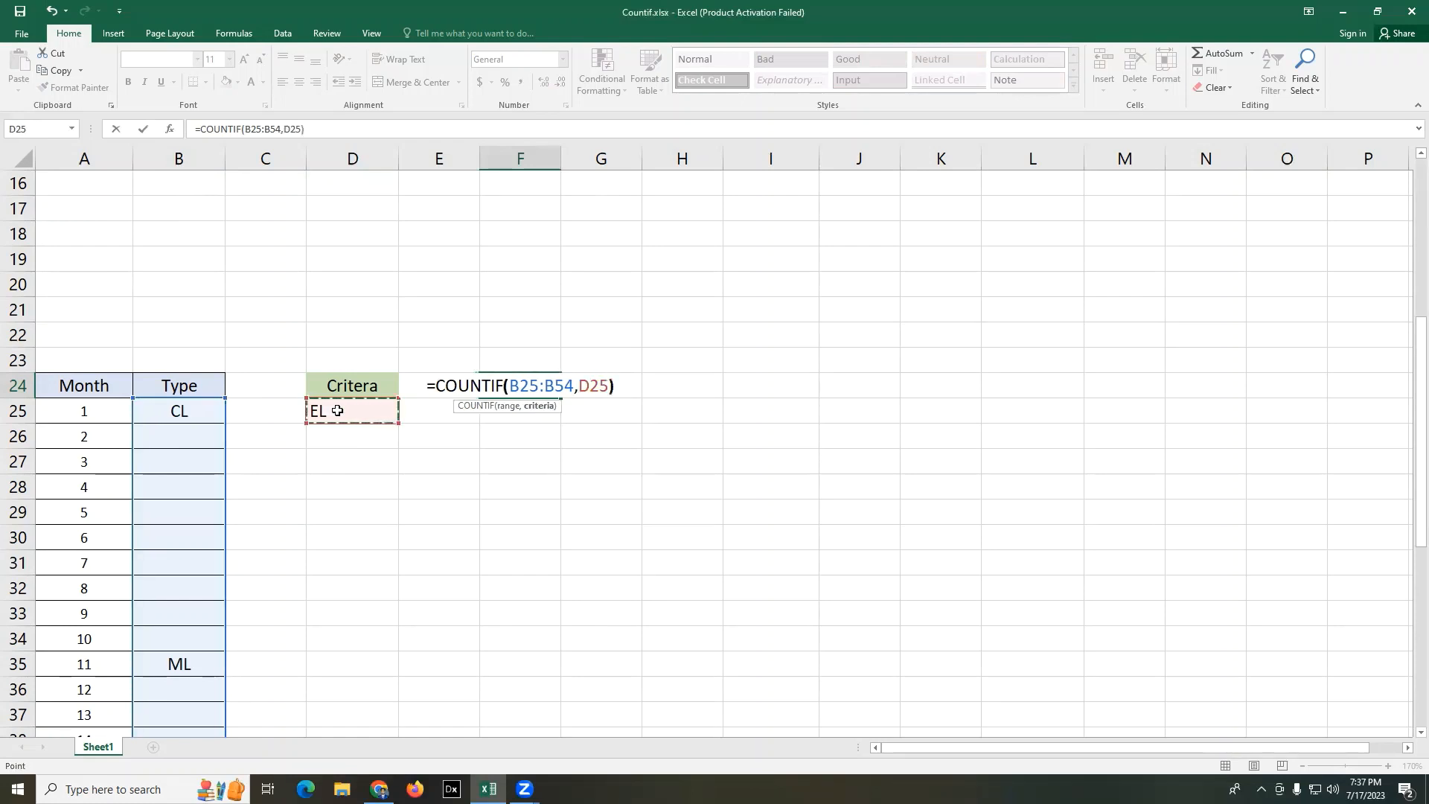
pyautogui.press('Return')
pyautogui.click(810, 452)
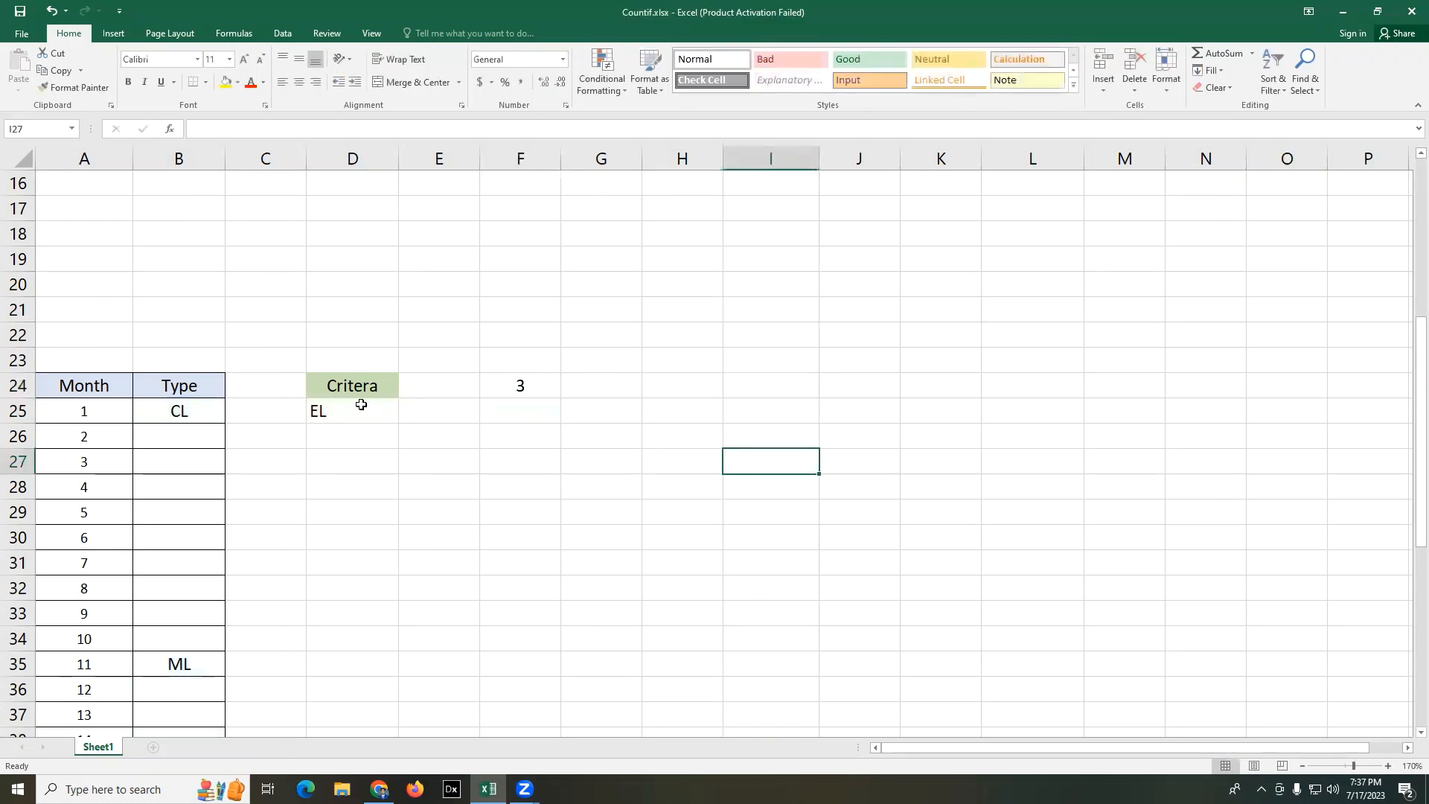
# - Highlight the COUNTIF result cell F24 with a yellow fill
pyautogui.click(539, 384)
pyautogui.click(226, 82)
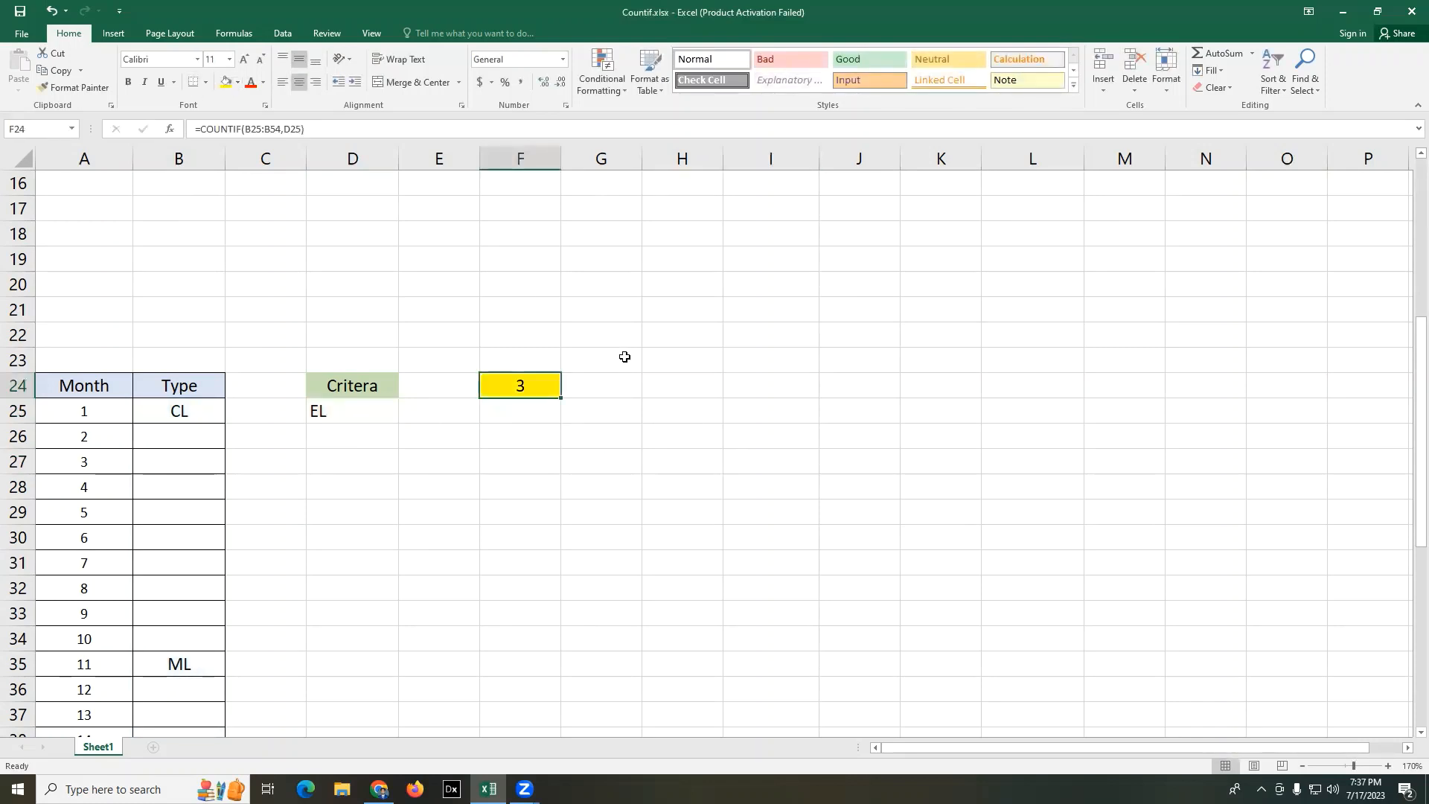
pyautogui.click(625, 357)
# - Enter EL for month 4 in cell B28 of the Type column
pyautogui.scroll(-3, 281, 455)
pyautogui.scroll(-5, 281, 455)
pyautogui.click(185, 262)
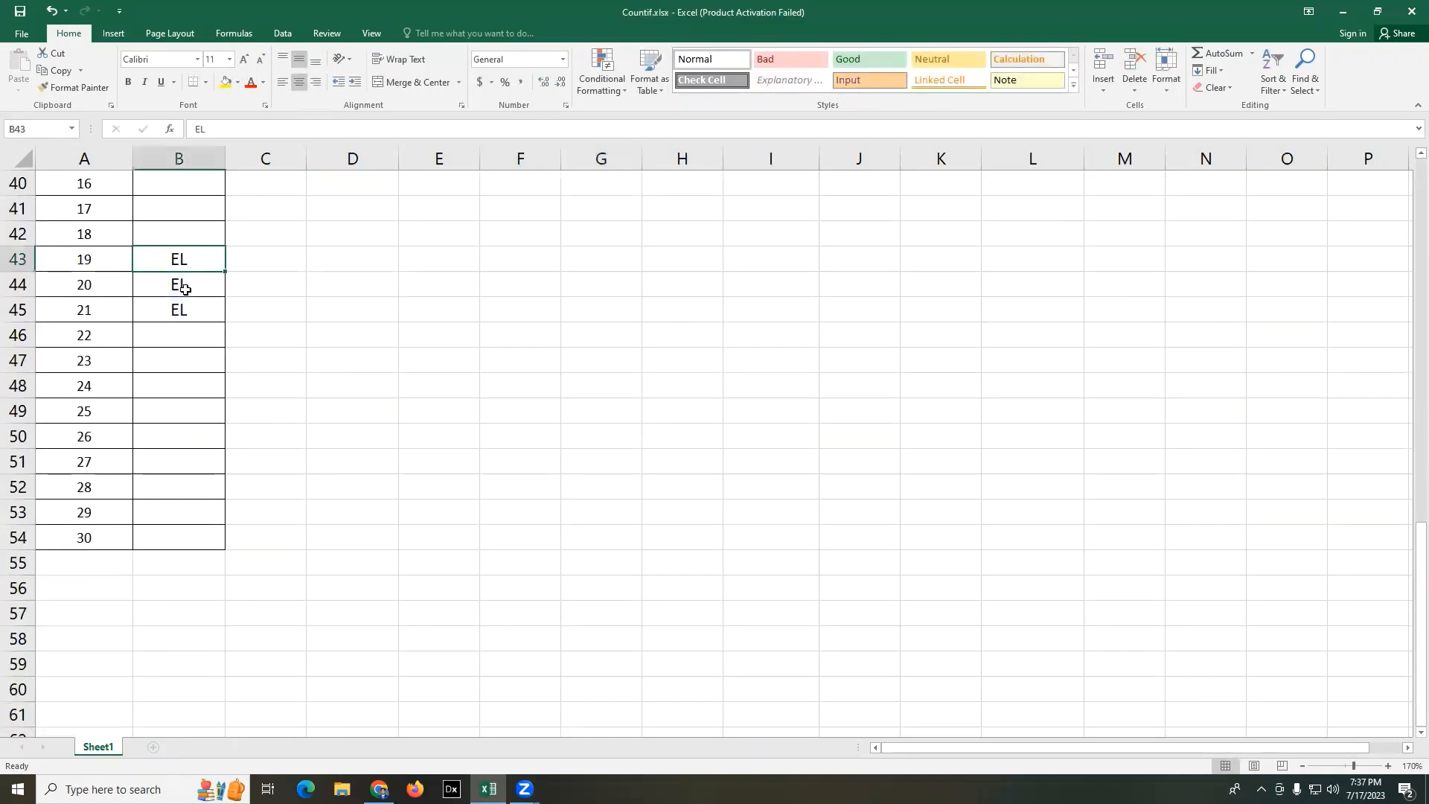
pyautogui.click(187, 310)
pyautogui.scroll(7, 507, 479)
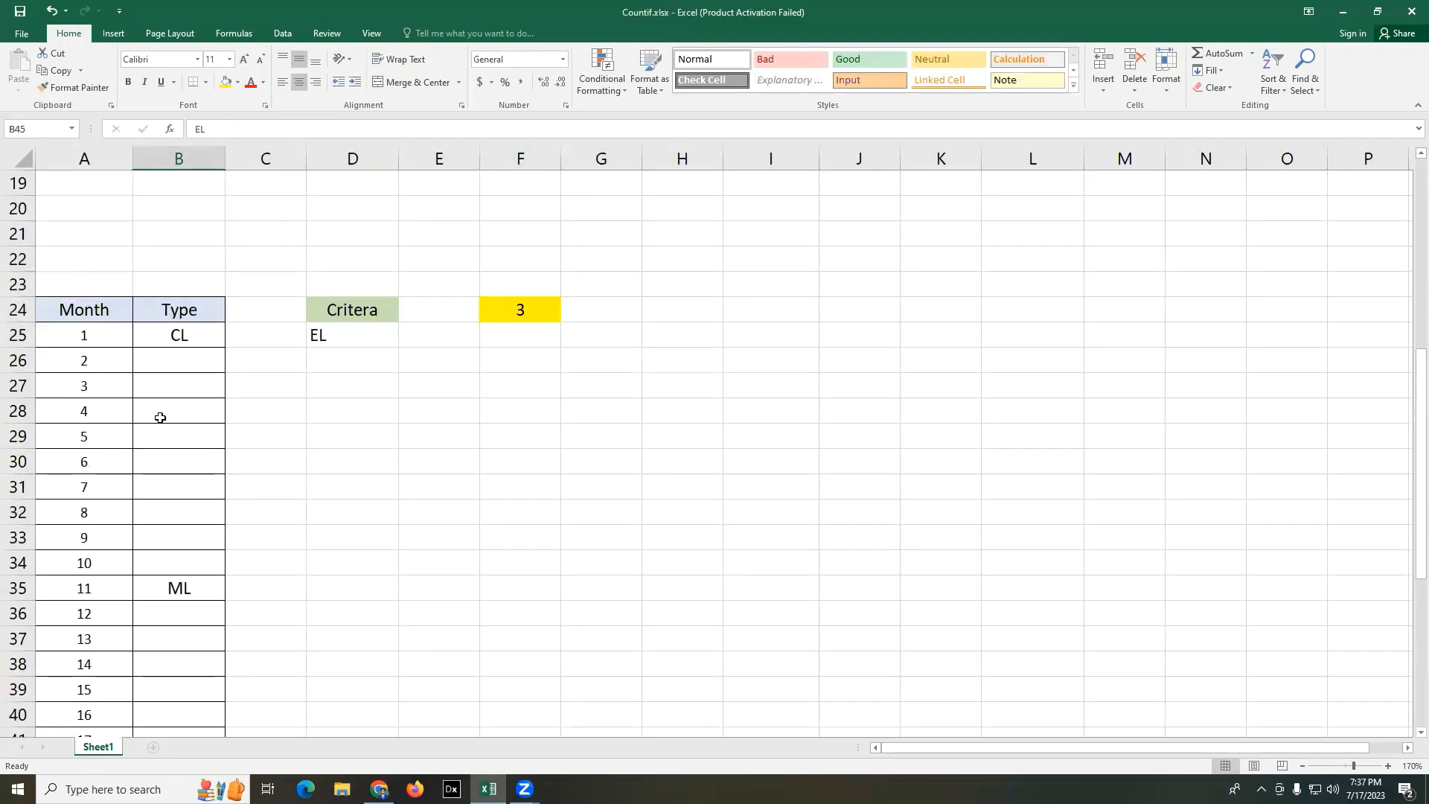
pyautogui.click(160, 417)
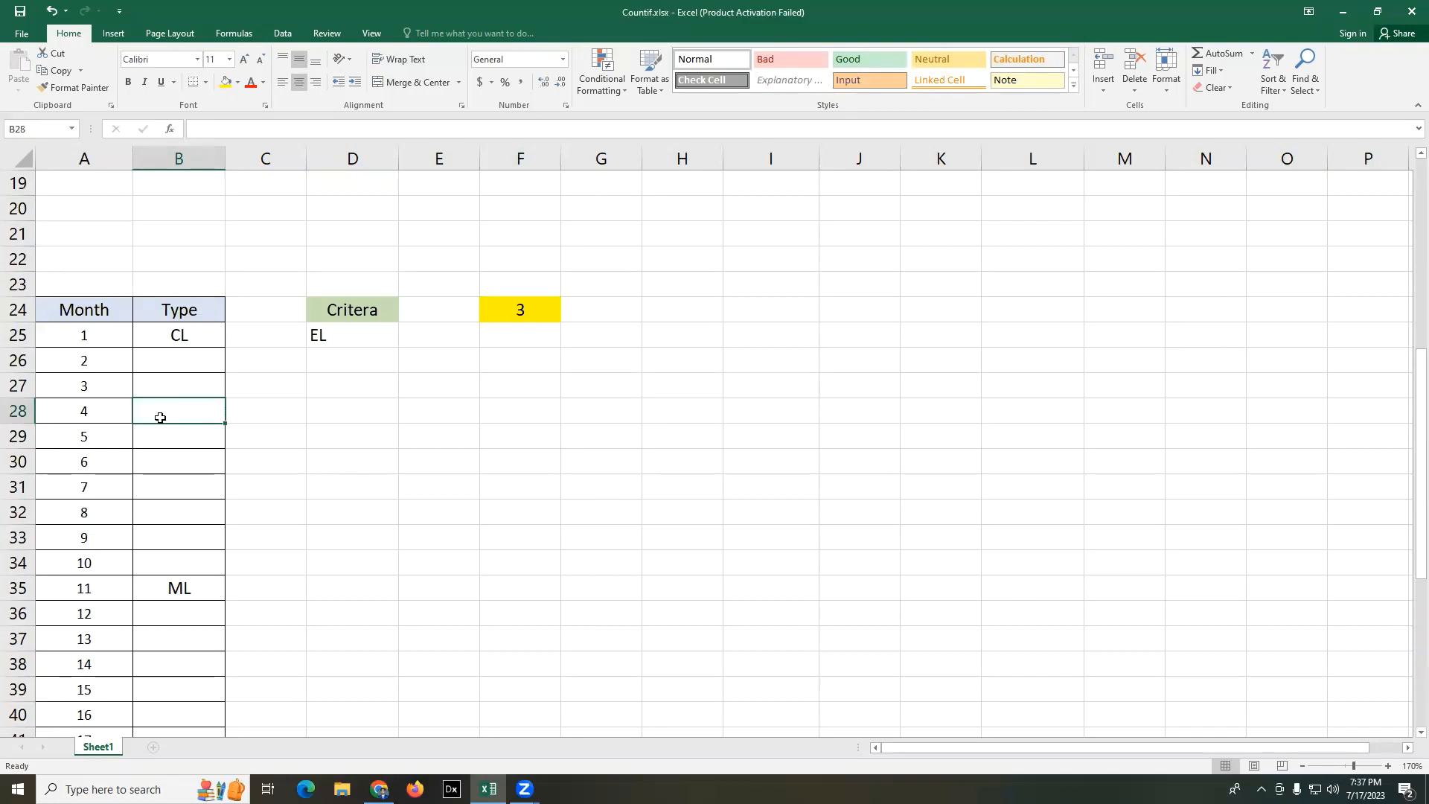
pyautogui.write('e')
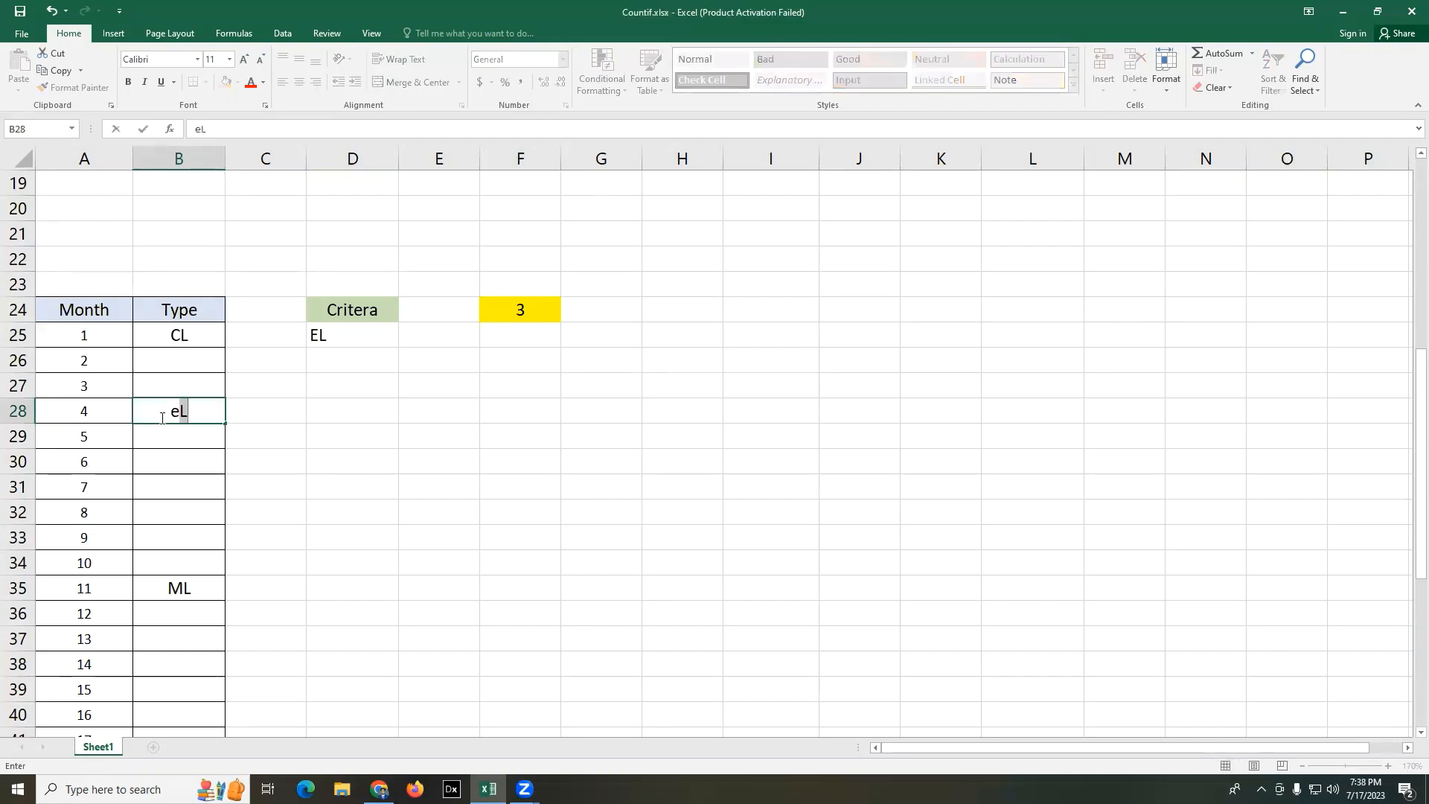
pyautogui.press('BackSpace')
pyautogui.write('e')
pyautogui.press('BackSpace')
pyautogui.press('BackSpace')
pyautogui.write('EL')
pyautogui.press('Return')
pyautogui.click(647, 386)
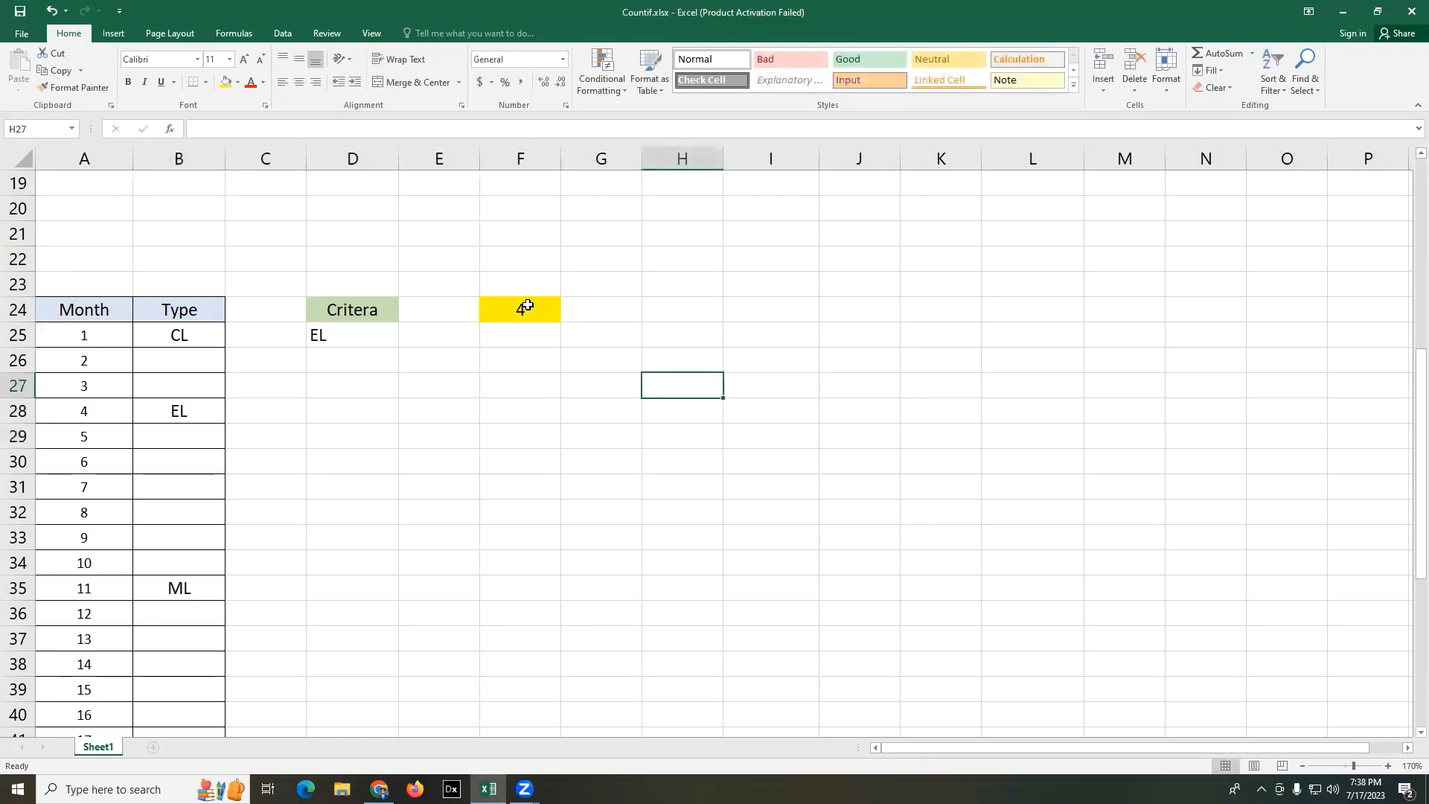
# - Delete the EL entries for months 20 and 21 in cells B44:B45 of the Type column
pyautogui.click(520, 310)
pyautogui.scroll(-5, 147, 456)
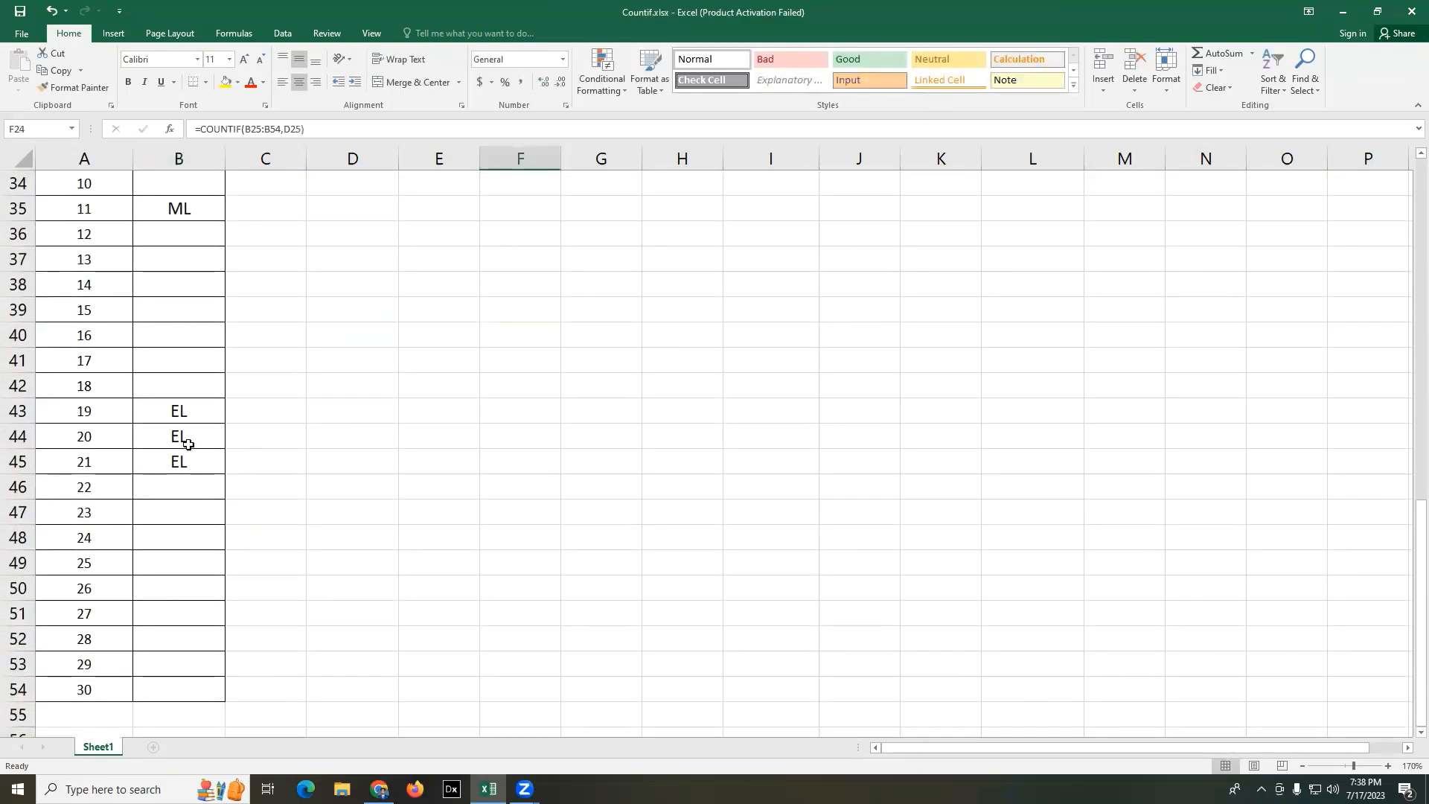
pyautogui.moveTo(186, 441); pyautogui.dragTo(186, 463)
pyautogui.press('Delete')
pyautogui.click(498, 425)
pyautogui.scroll(9, 498, 425)
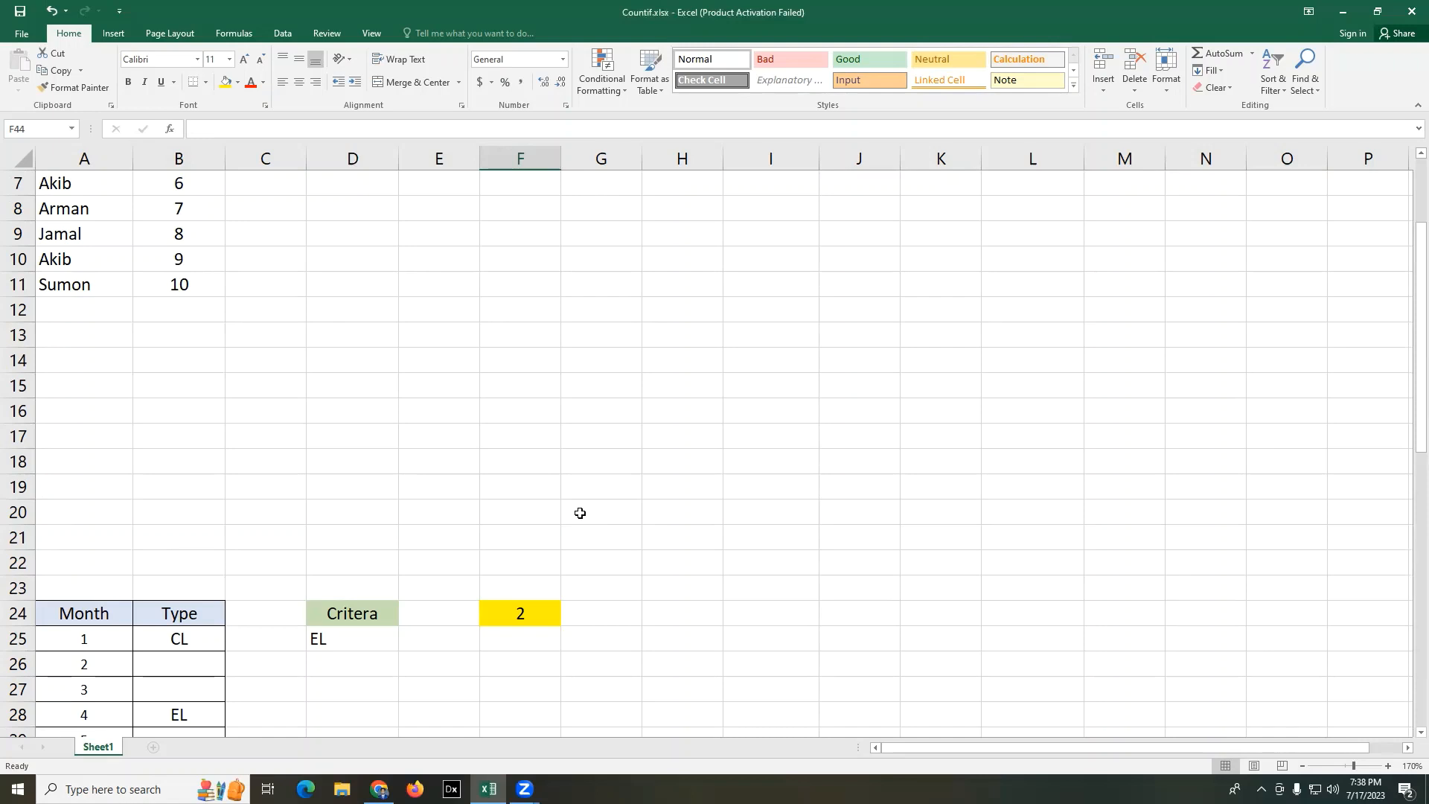
pyautogui.scroll(2, 579, 513)
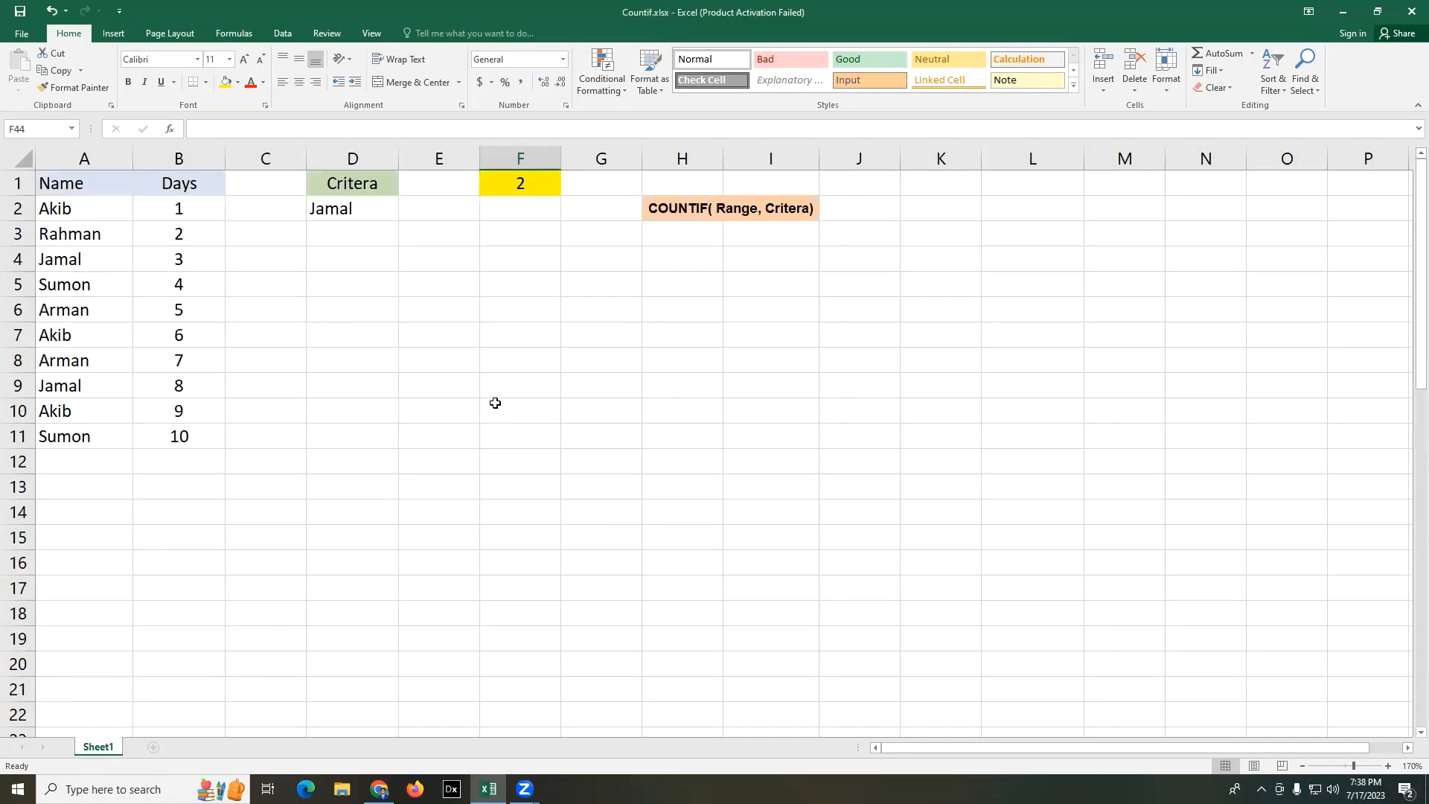